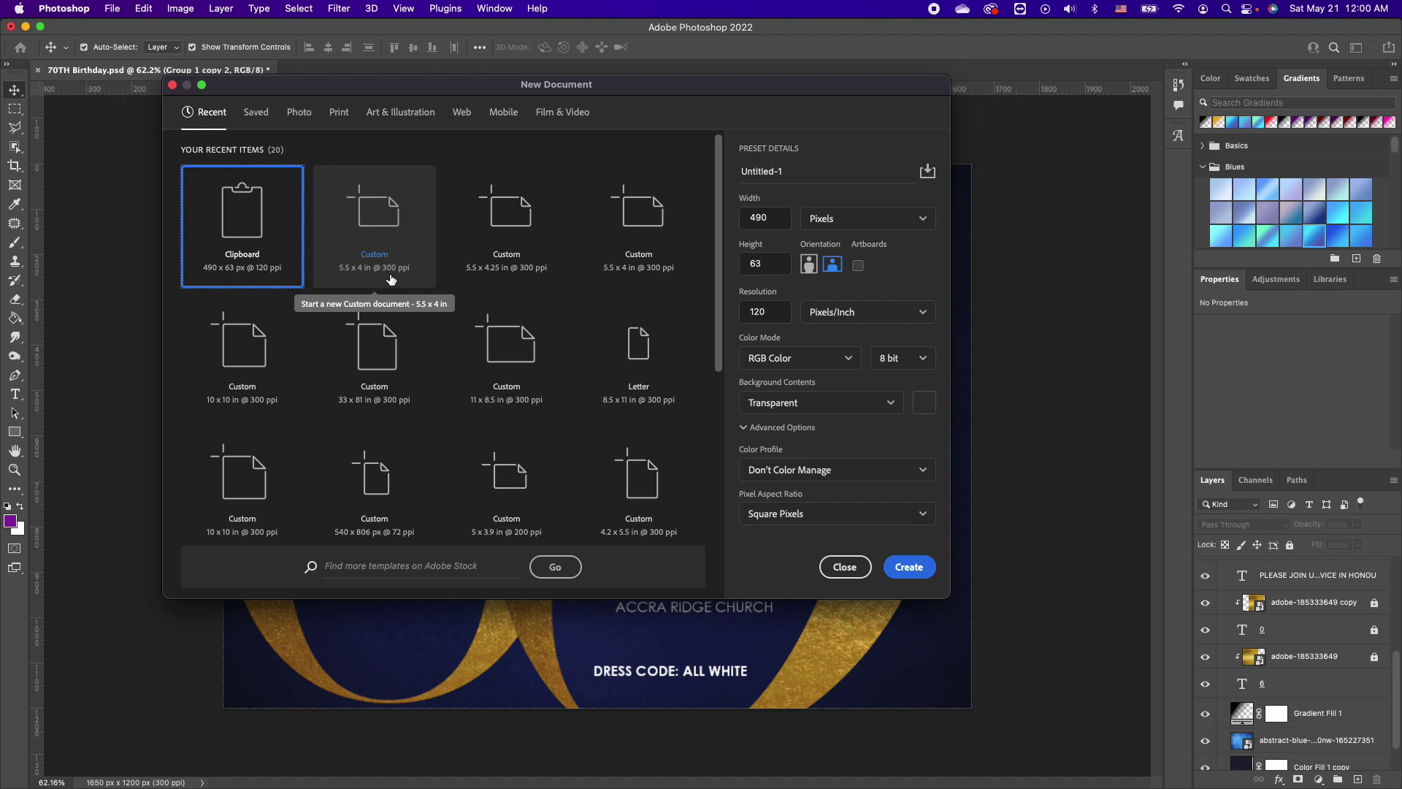
# Step: Create a new 5.5 x 4 in landscape document at 300 ppi with white background contents
pyautogui.click(388, 223)
pyautogui.click(880, 402)
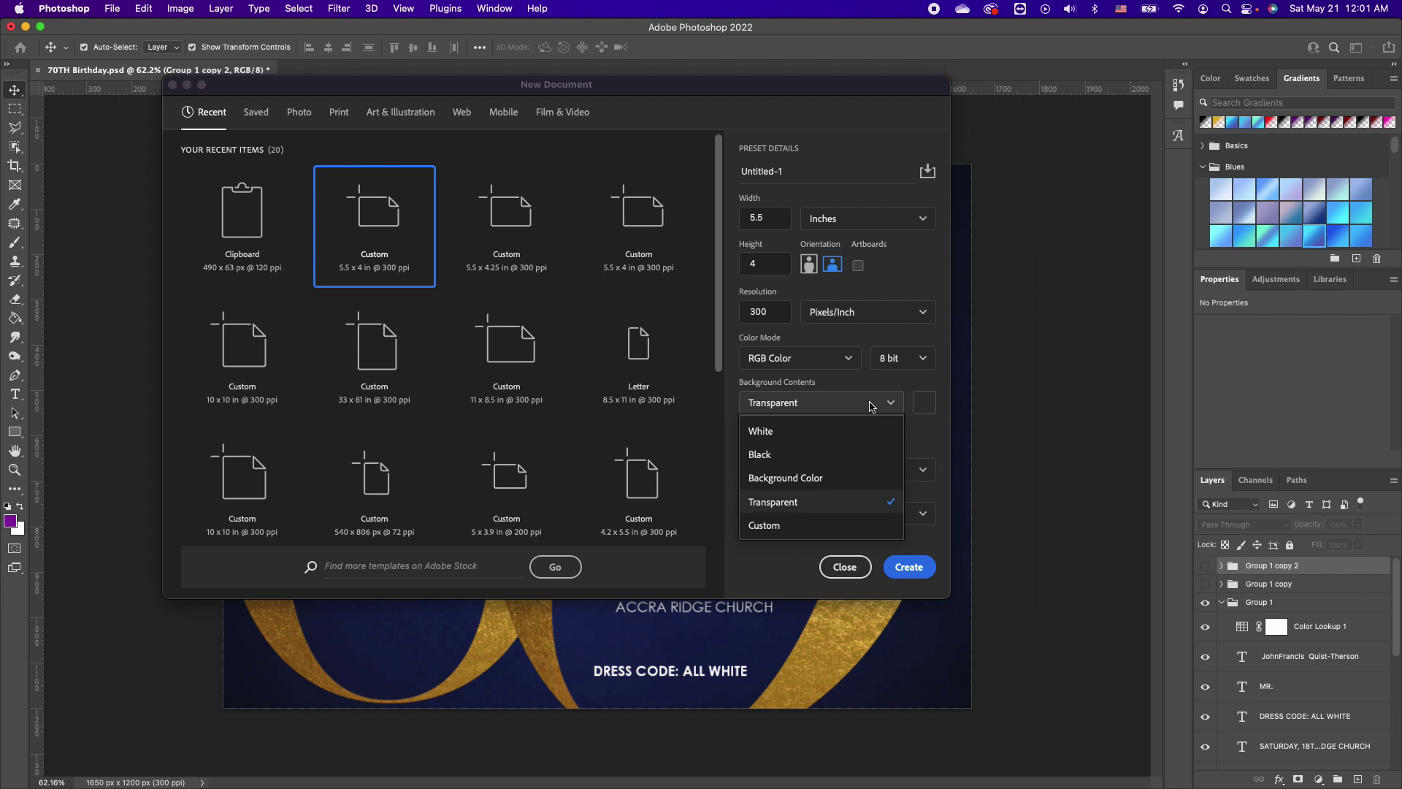
pyautogui.click(782, 438)
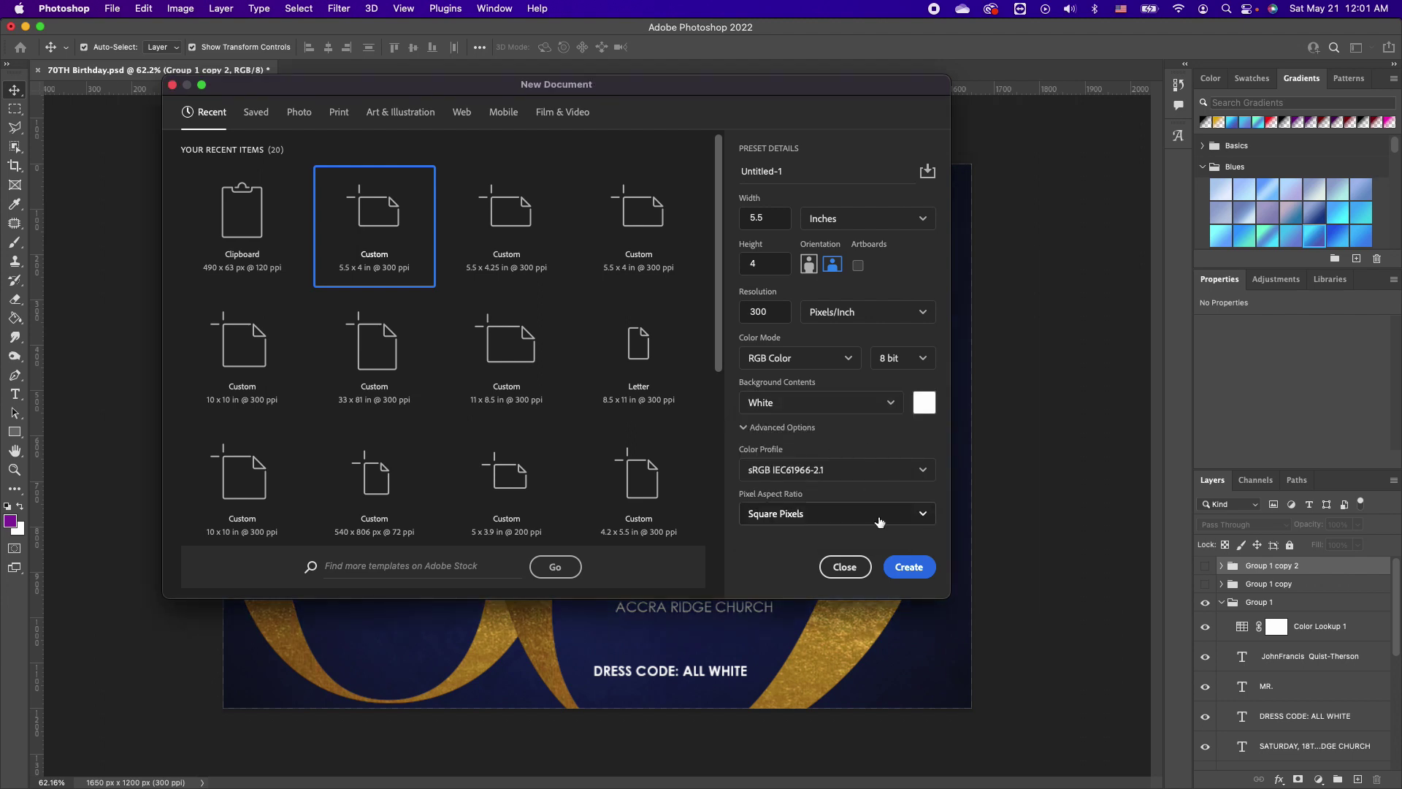
pyautogui.click(914, 568)
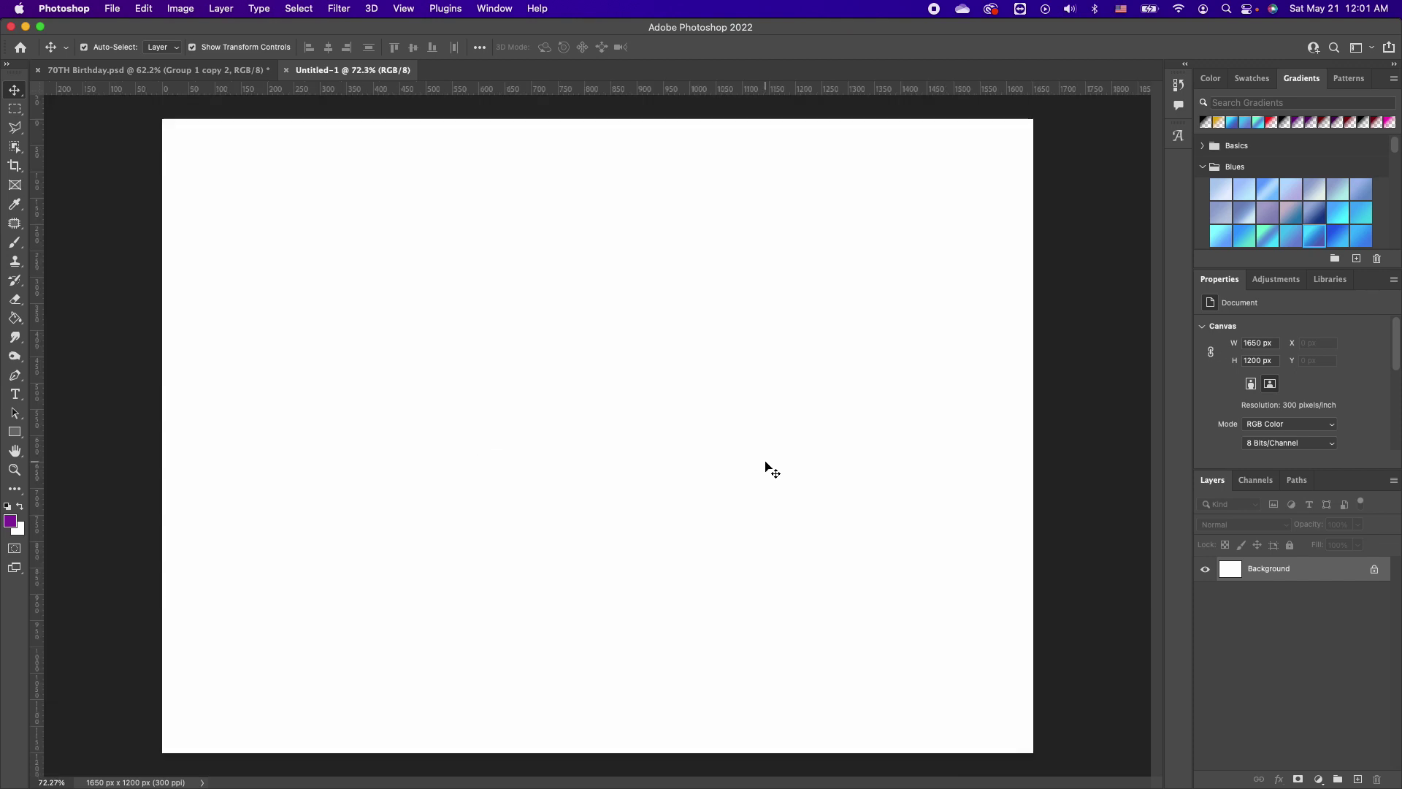
# Step: Unlock the background layer and add a dark navy-grey Solid Color fill layer above it
pyautogui.click(1376, 570)
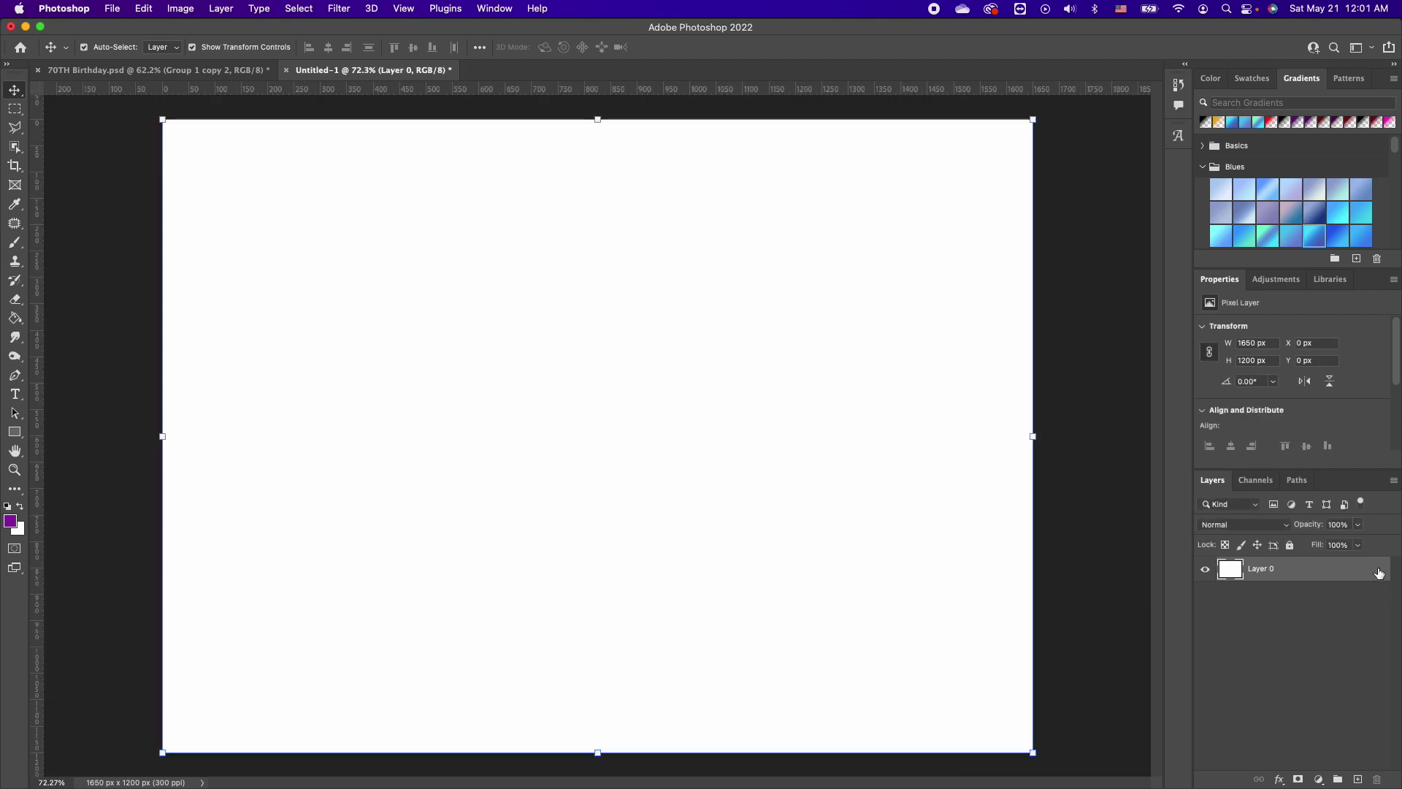
pyautogui.click(1319, 779)
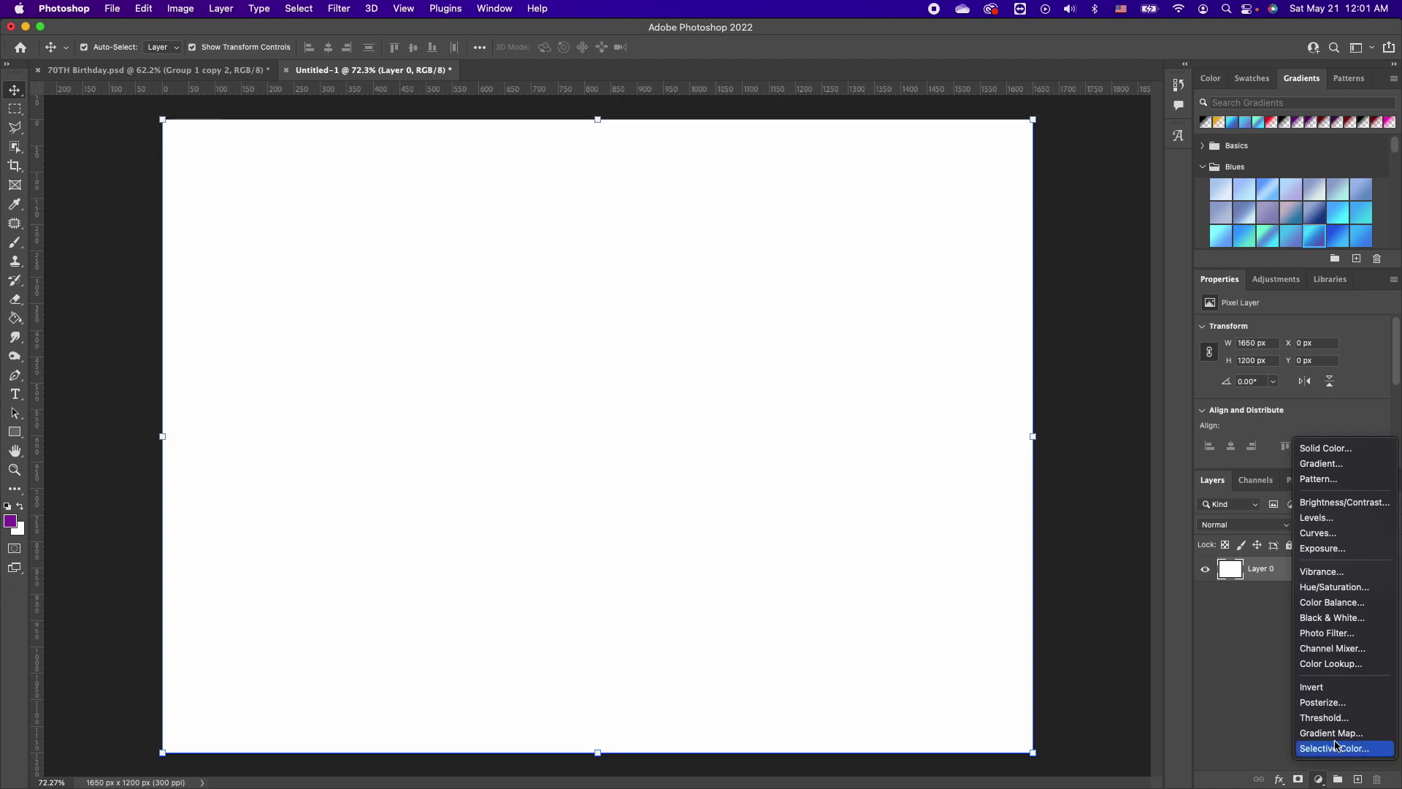
pyautogui.click(1349, 456)
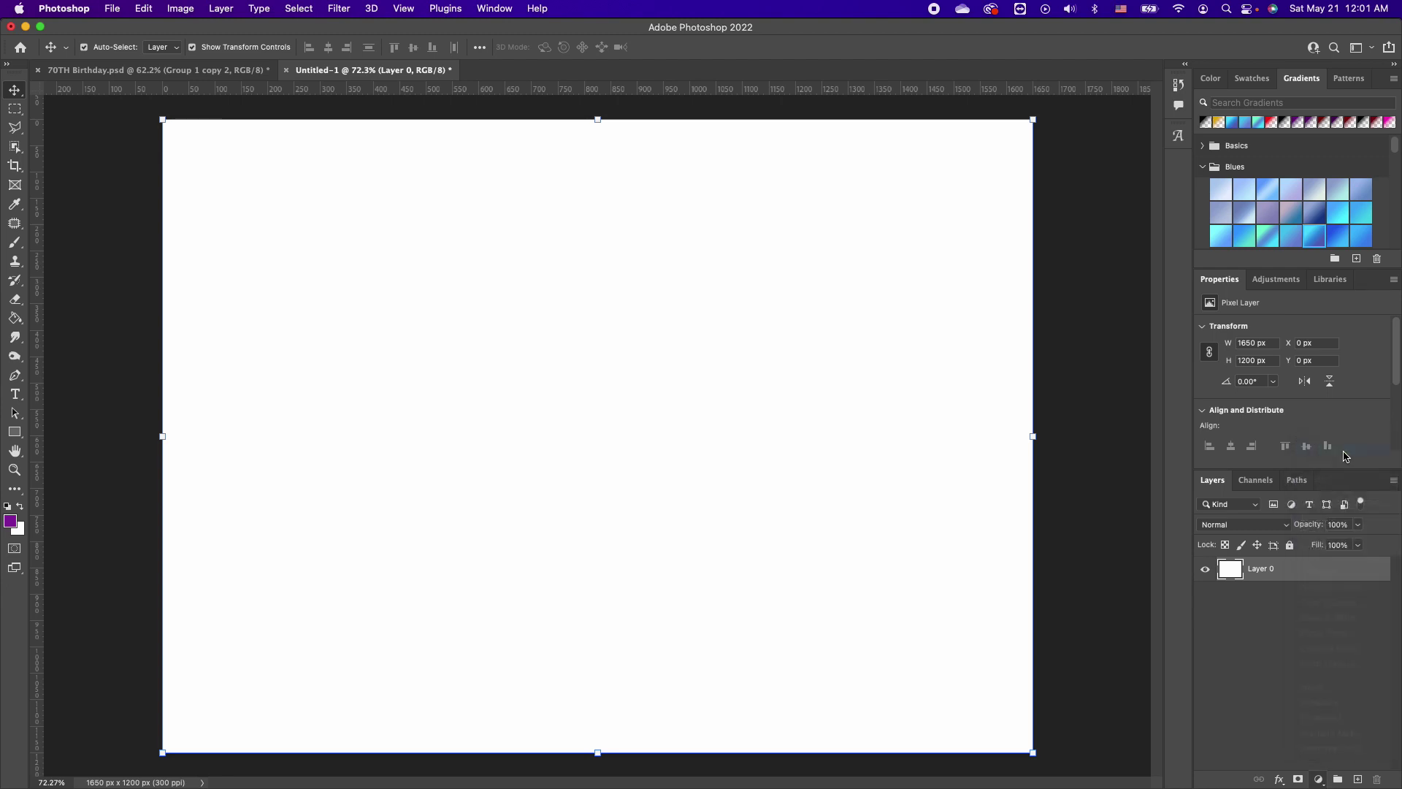
pyautogui.moveTo(1051, 349)
pyautogui.mouseDown()
pyautogui.moveTo(1054, 334)
pyautogui.moveTo(883, 430)
pyautogui.mouseUp()
pyautogui.click(1160, 263)
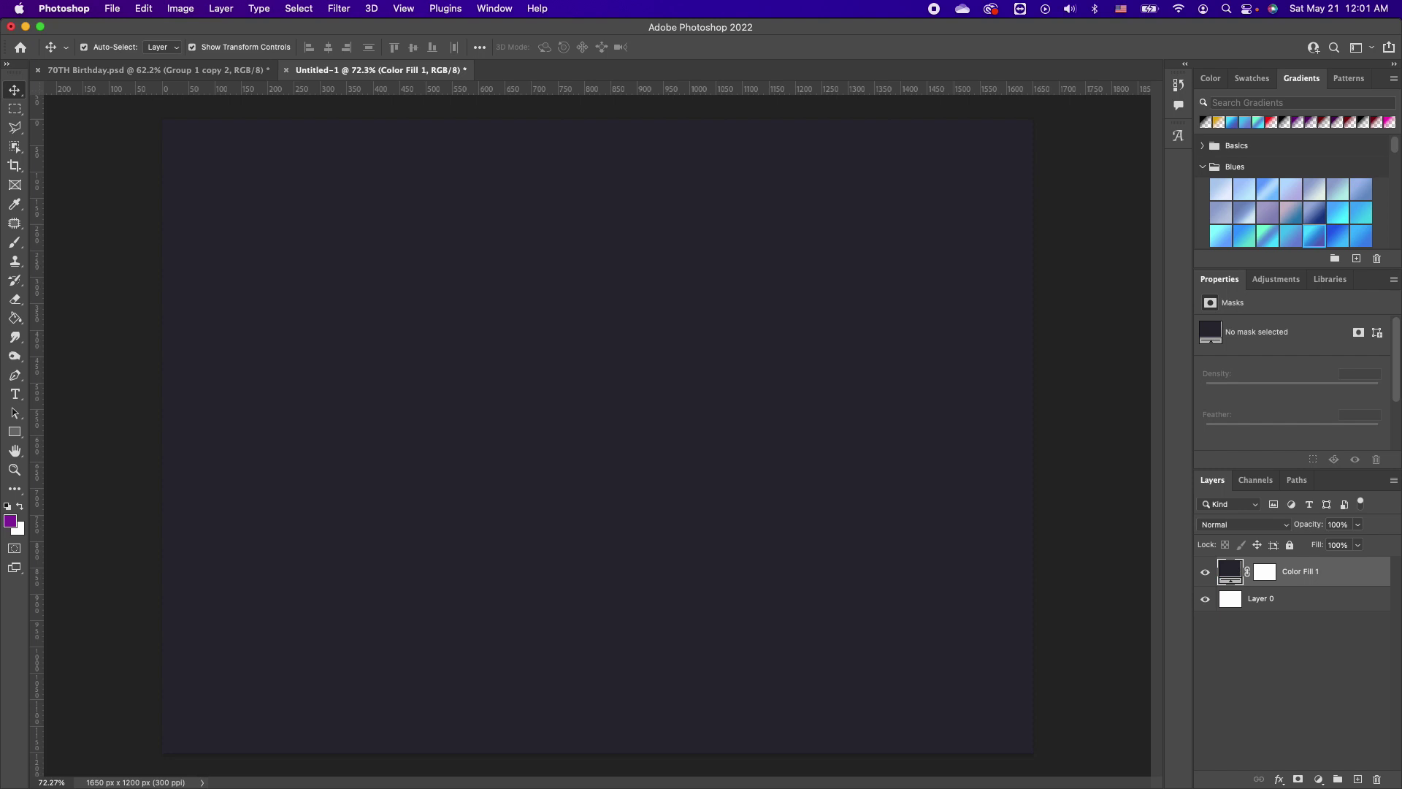
# Step: Place the abstract blue background image, rotate it about -90° to landscape and align it with the canvas's upper-left corner
pyautogui.moveTo(667, 467); pyautogui.dragTo(475, 398)
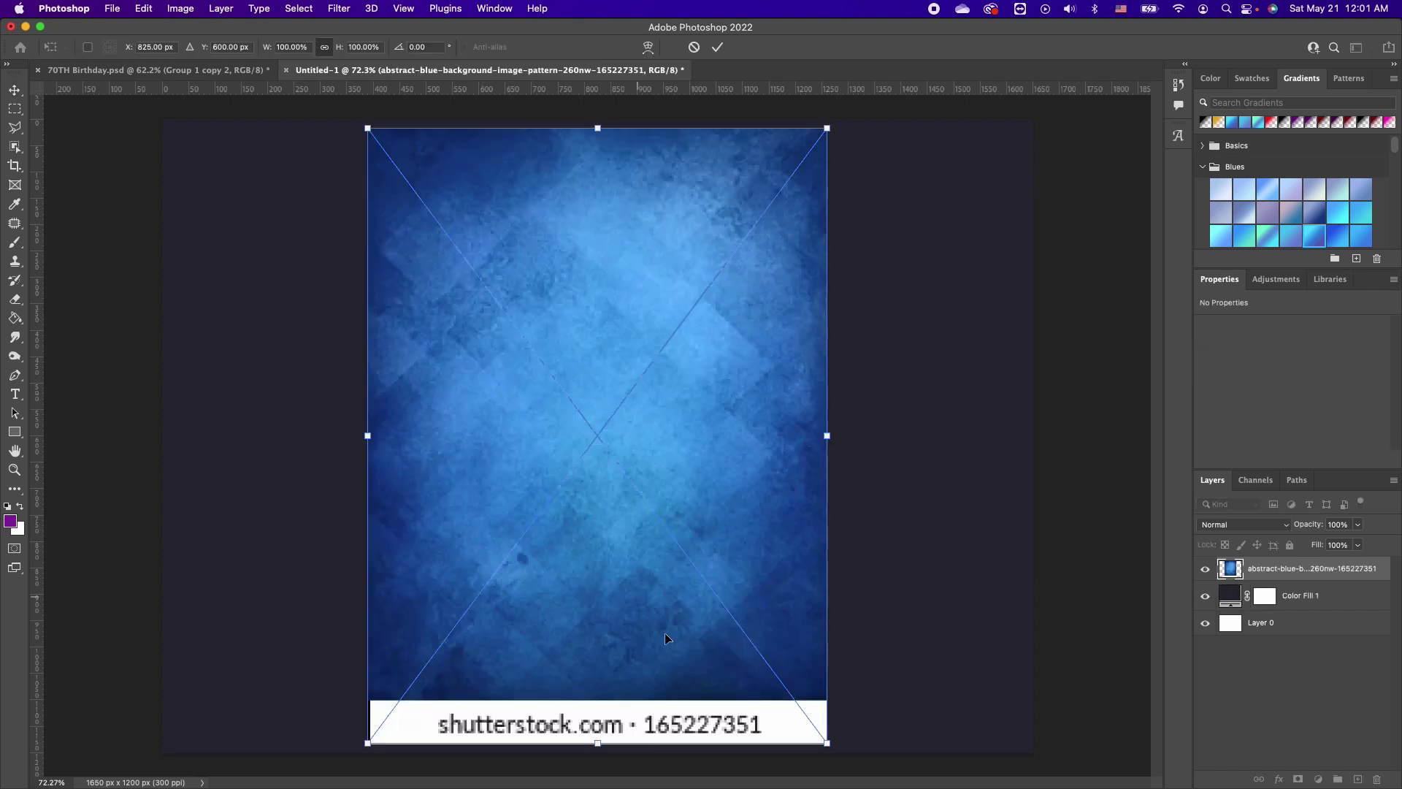
pyautogui.moveTo(828, 755); pyautogui.dragTo(502, 215)
pyautogui.press('Return')
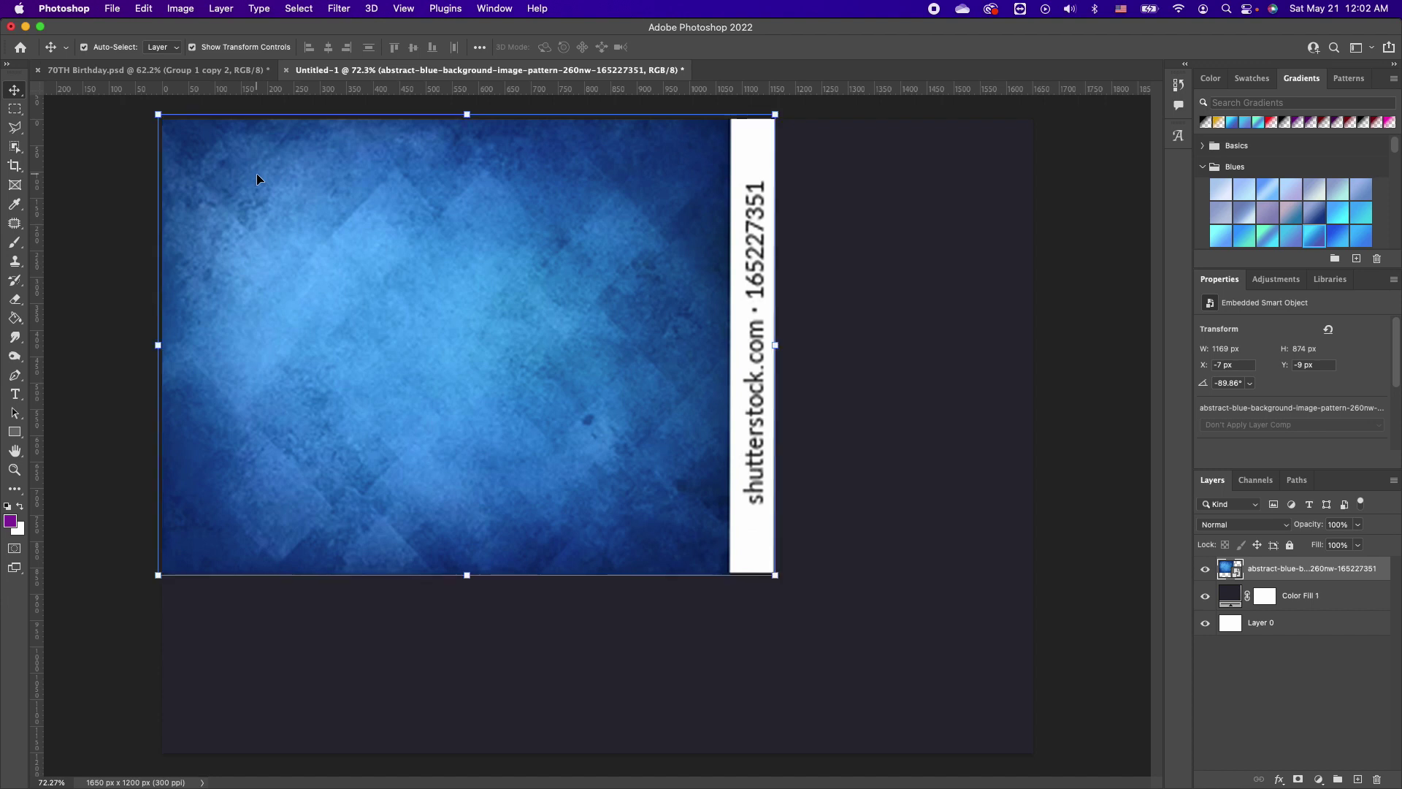
# Step: Scale the blue background image to about 157% so it covers the whole canvas and its white watermark strip falls outside
pyautogui.click(145, 11)
pyautogui.moveTo(179, 336)
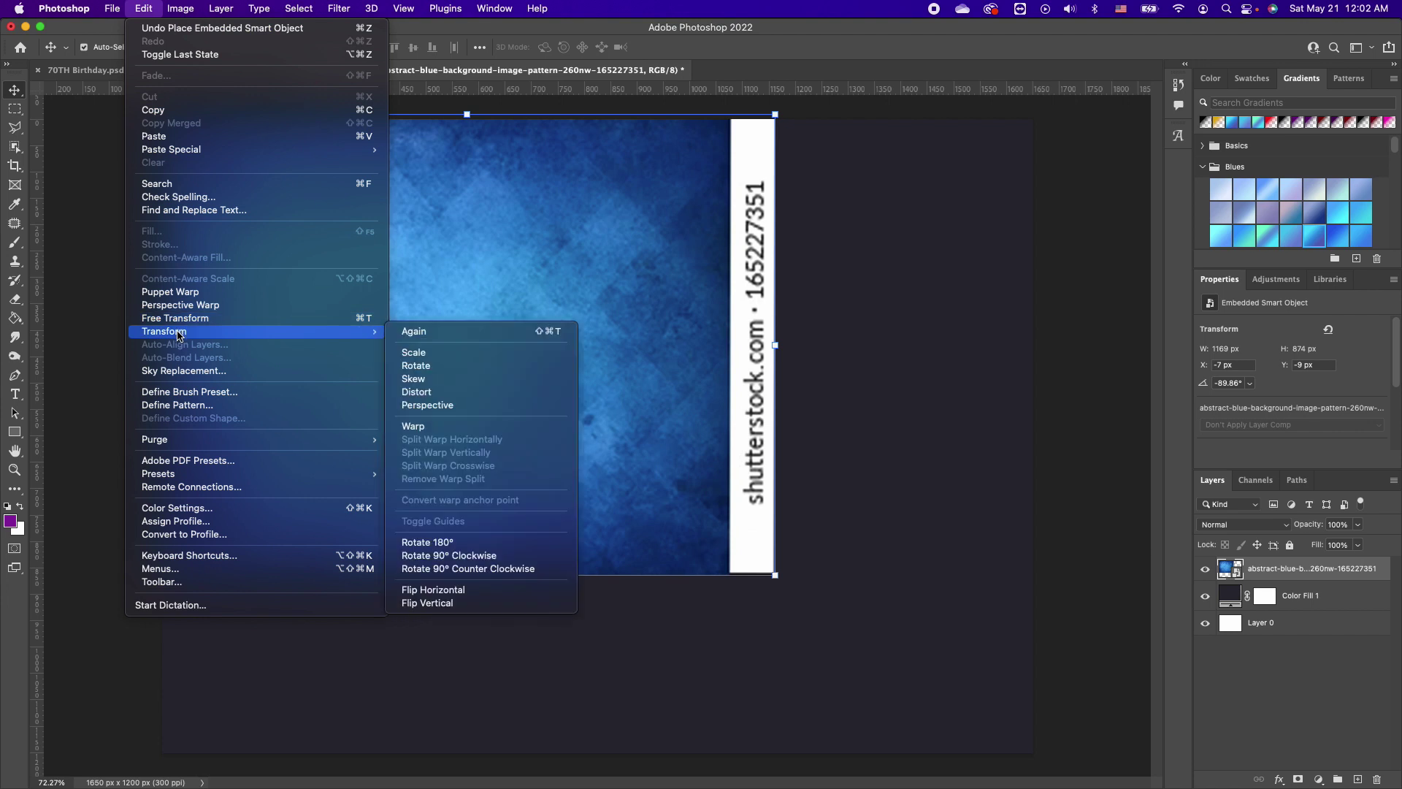
pyautogui.click(437, 359)
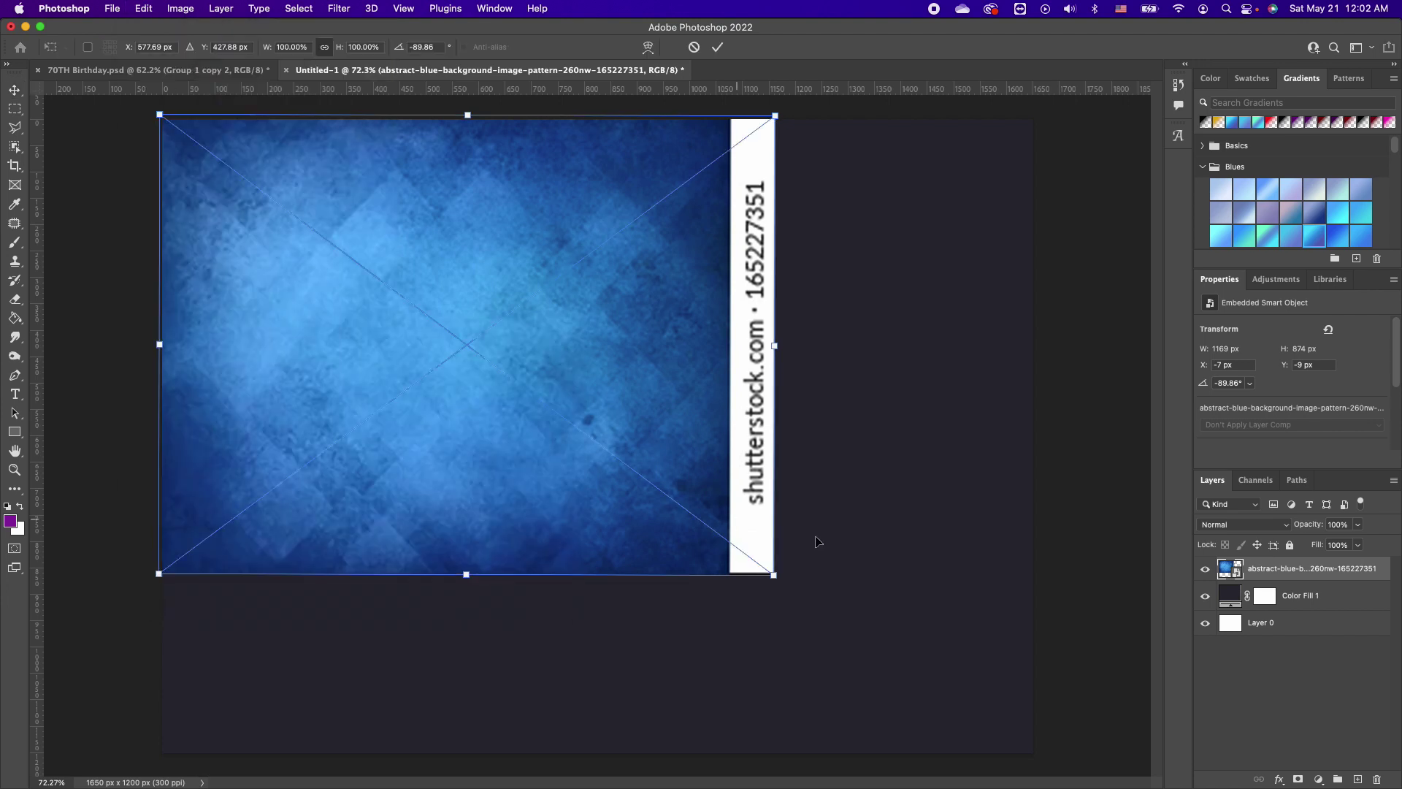
pyautogui.moveTo(774, 577); pyautogui.dragTo(1174, 756)
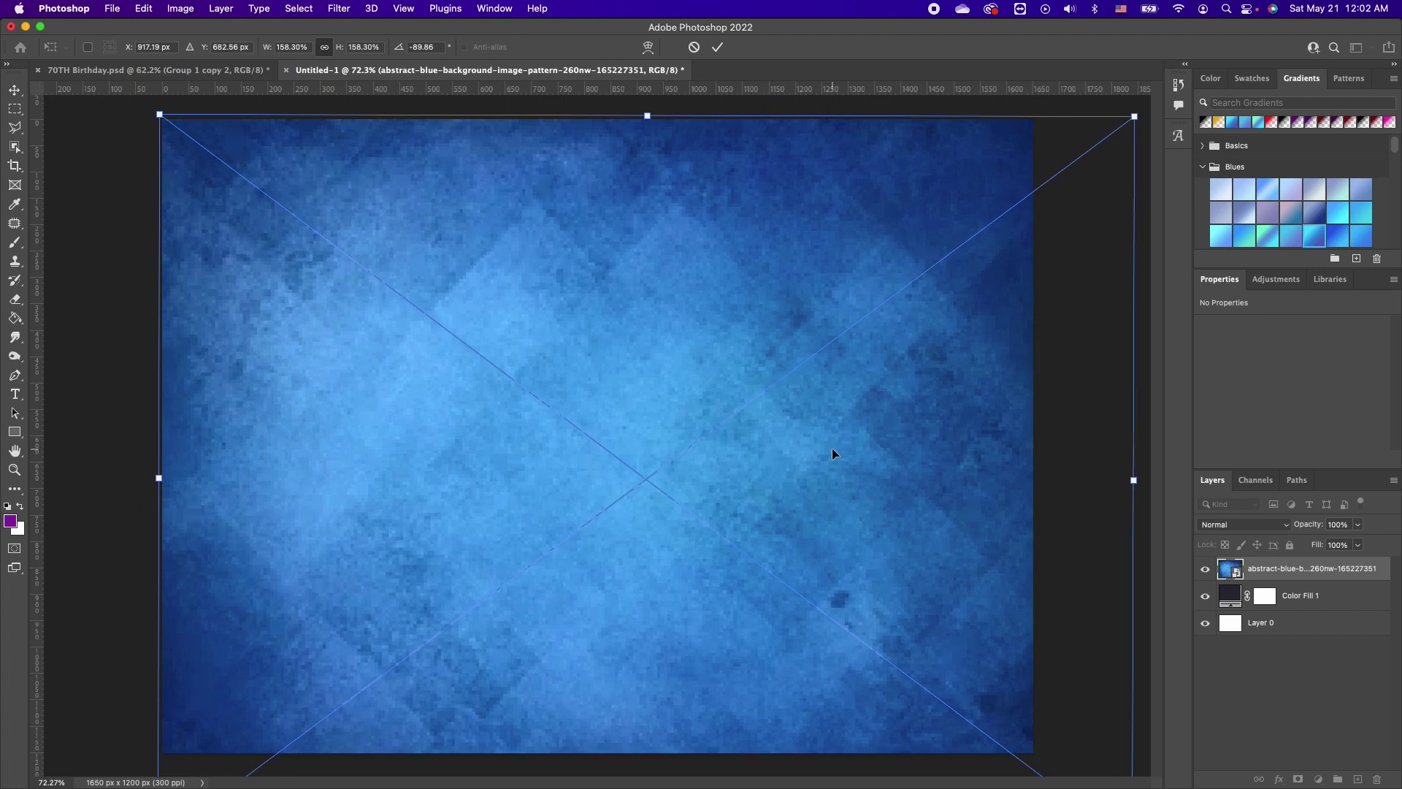
pyautogui.press('Return')
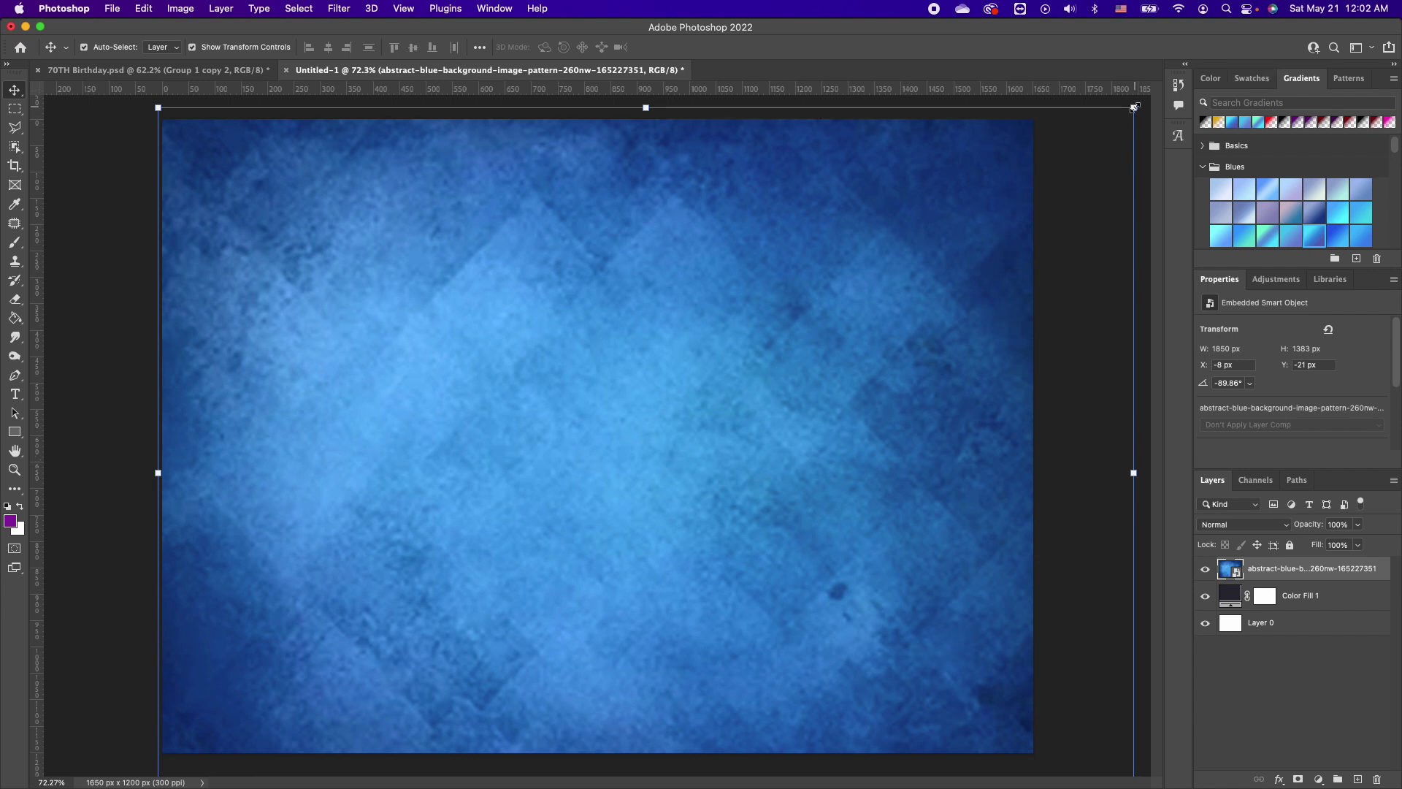
pyautogui.moveTo(1134, 107); pyautogui.dragTo(1107, 91)
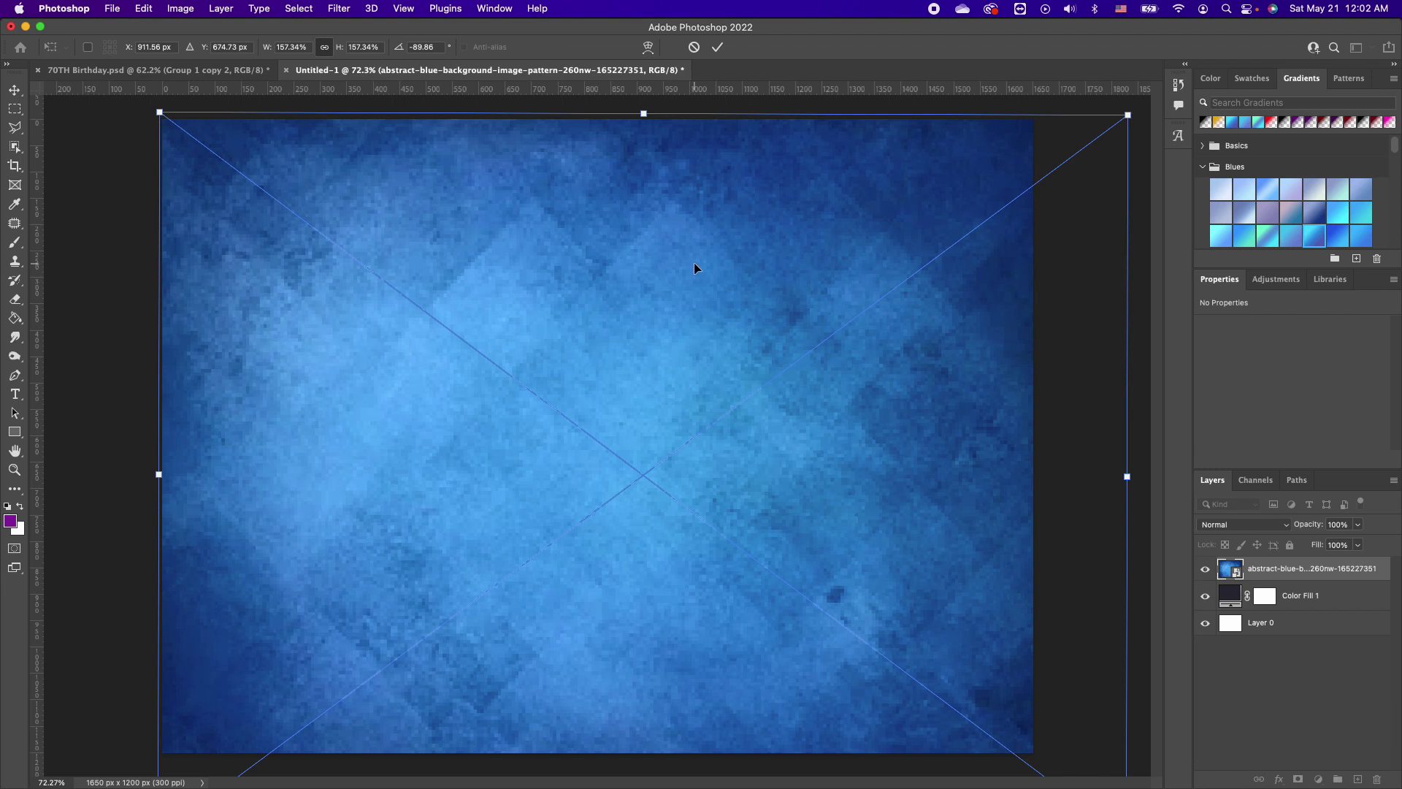
pyautogui.press('Return')
# Step: Set the blue background image's blend mode to Soft Light and deselect the layer
pyautogui.click(1242, 525)
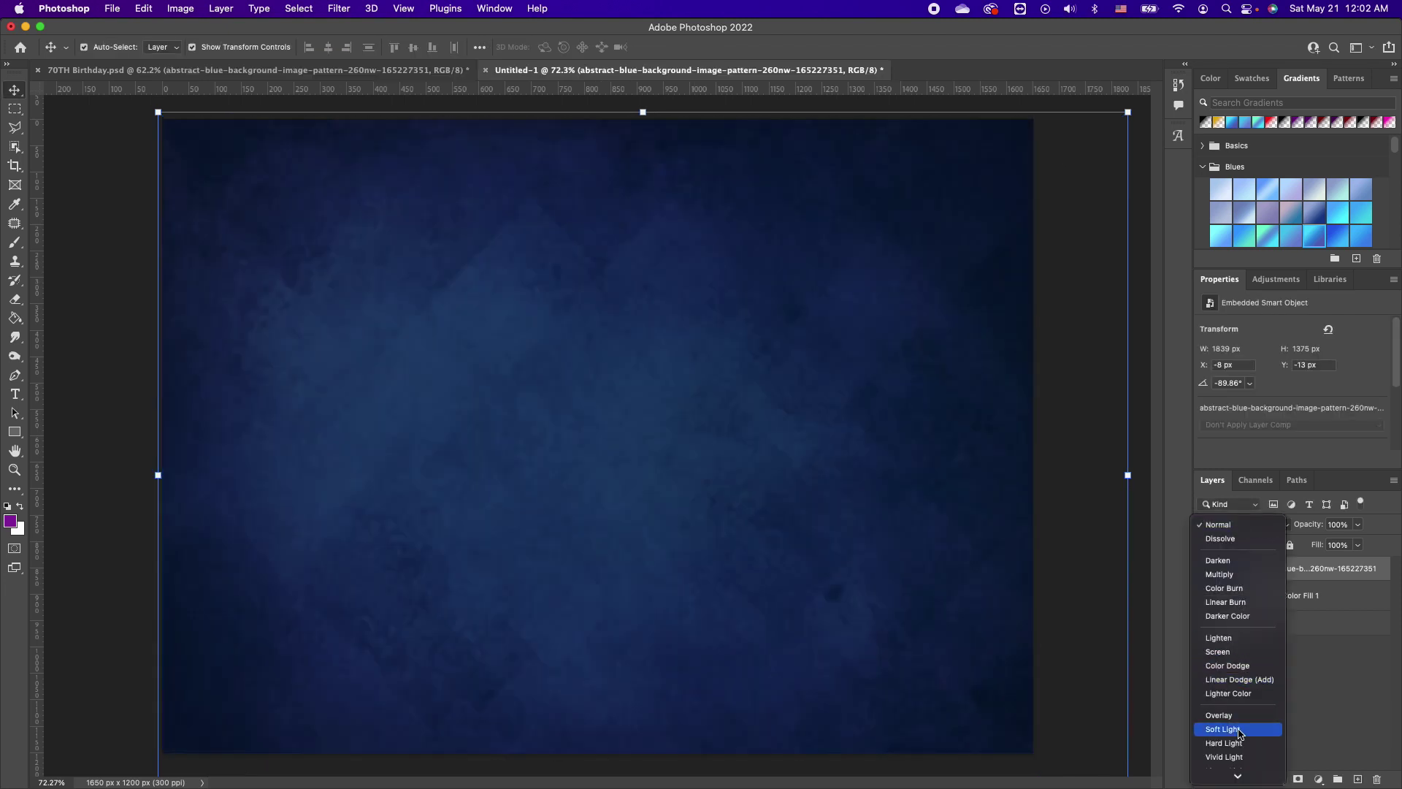
pyautogui.click(1238, 732)
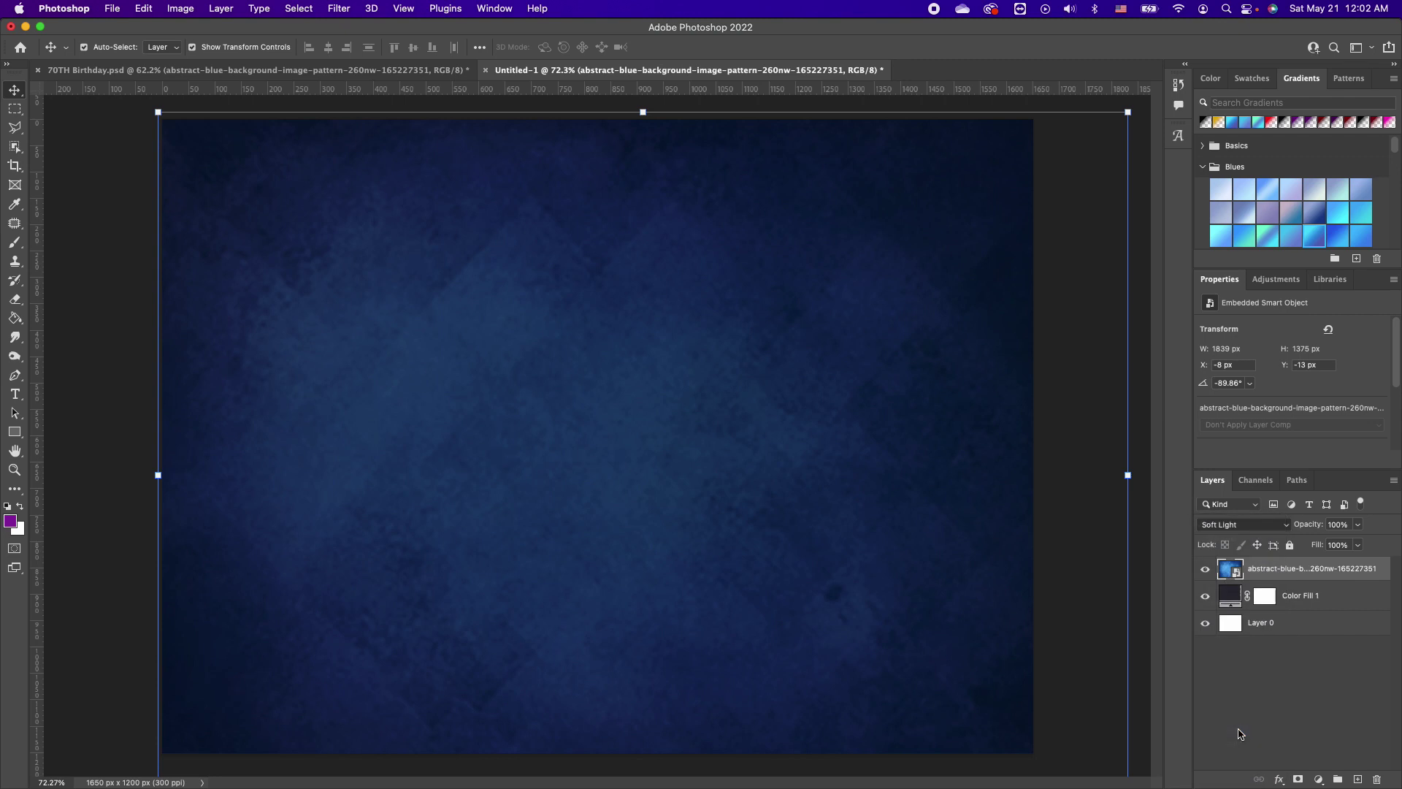
pyautogui.click(1099, 467)
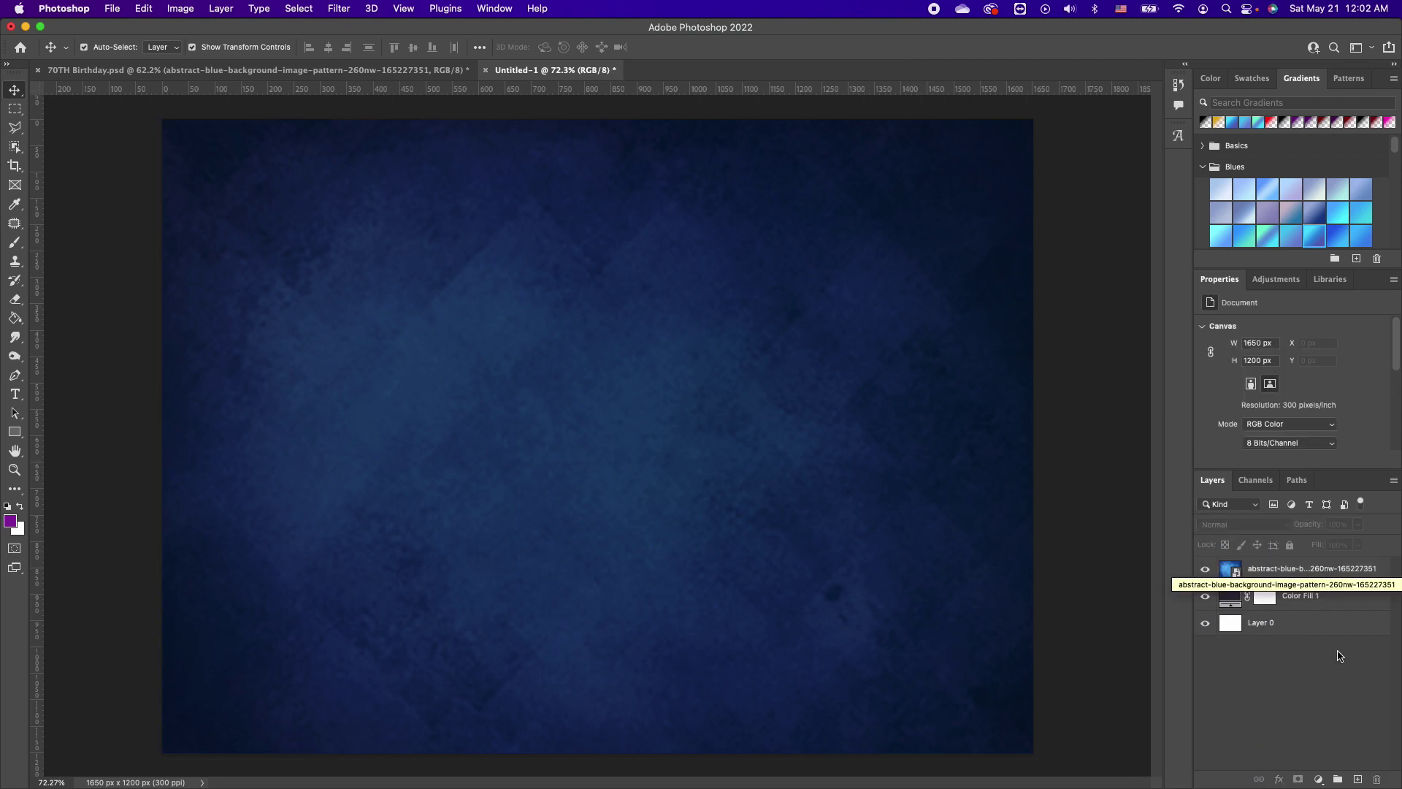
# Step: Add a Gradient fill layer on top with Radial style, Reverse enabled and a scale of 177%
pyautogui.click(1319, 779)
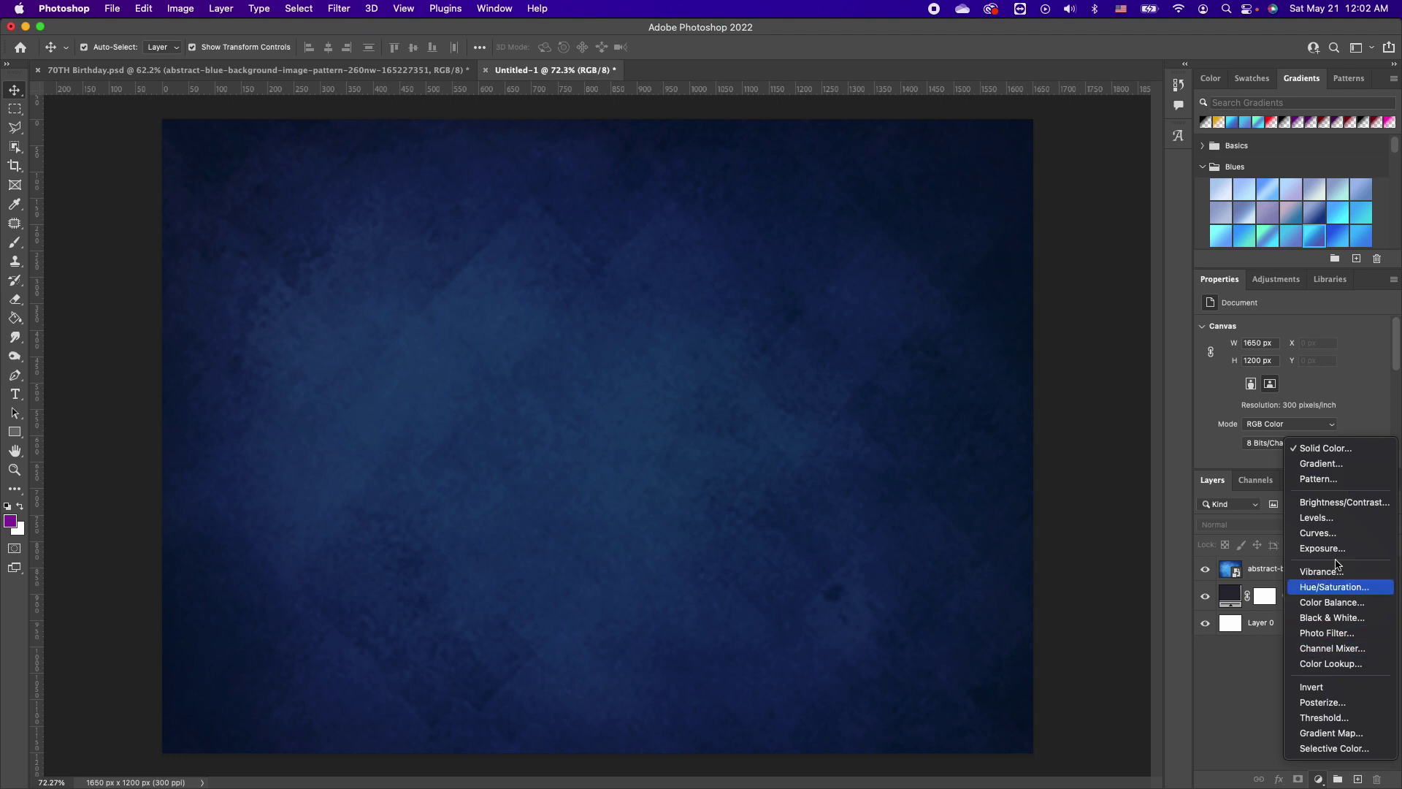
pyautogui.click(1334, 465)
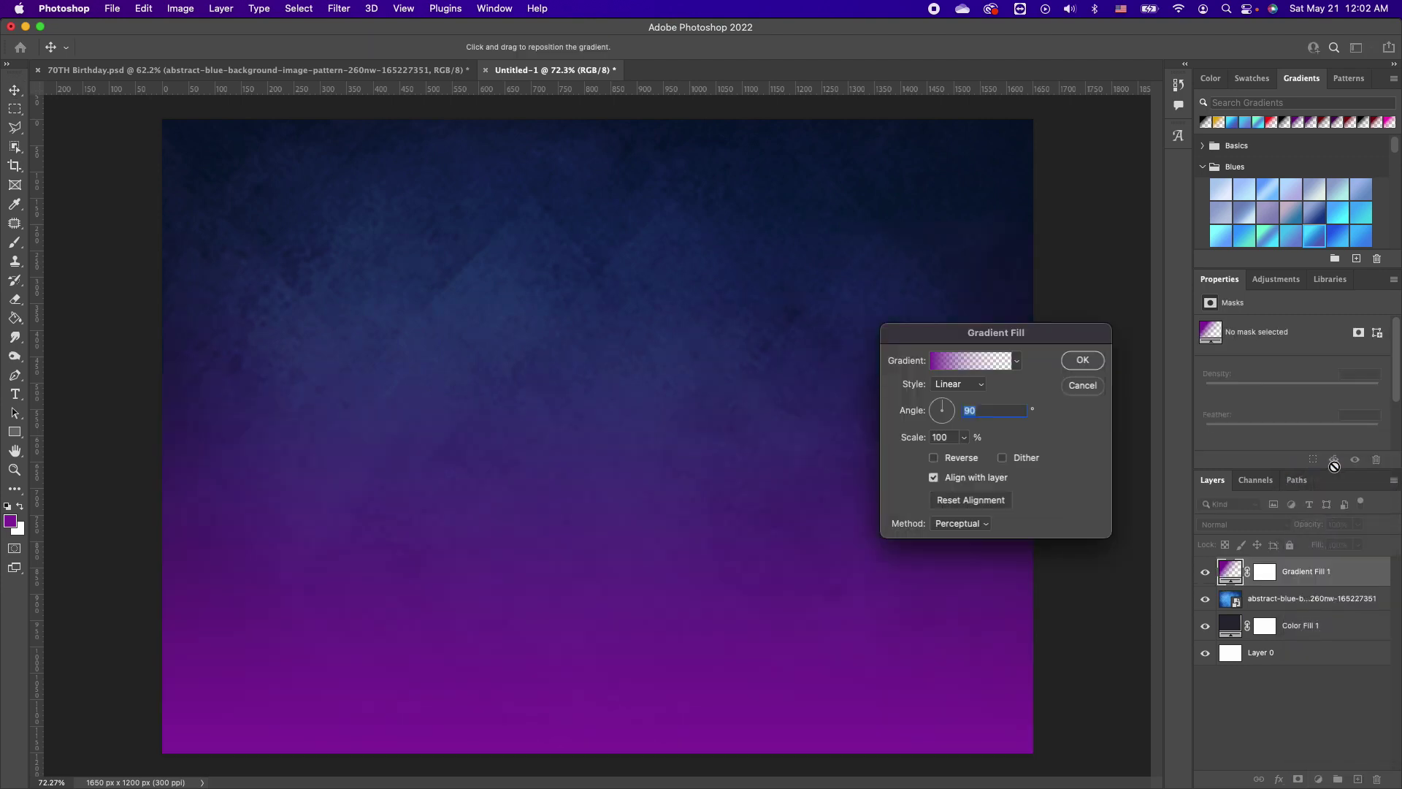
pyautogui.click(961, 385)
pyautogui.click(959, 400)
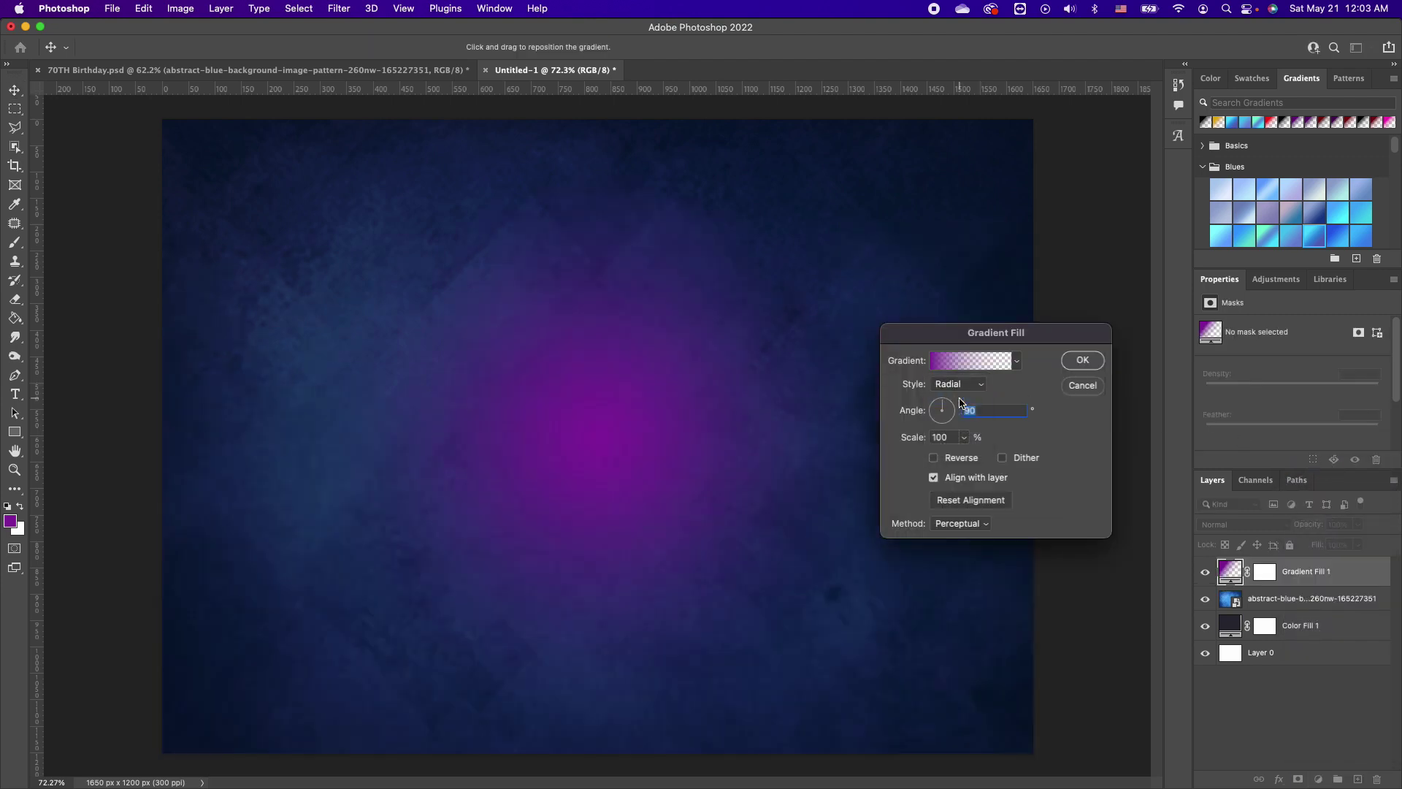
pyautogui.click(935, 459)
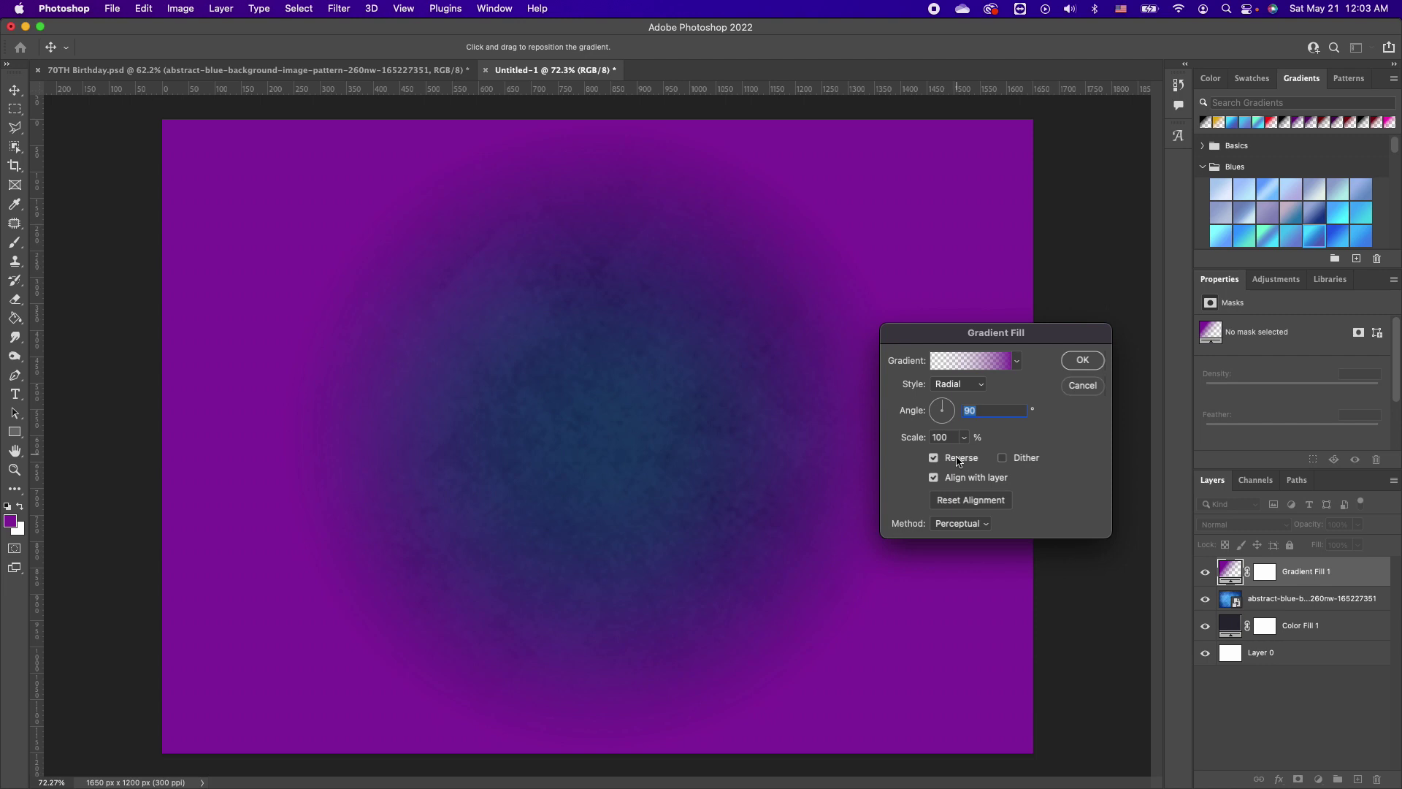
pyautogui.click(935, 460)
pyautogui.click(935, 460)
pyautogui.click(964, 437)
pyautogui.moveTo(956, 458); pyautogui.dragTo(970, 458)
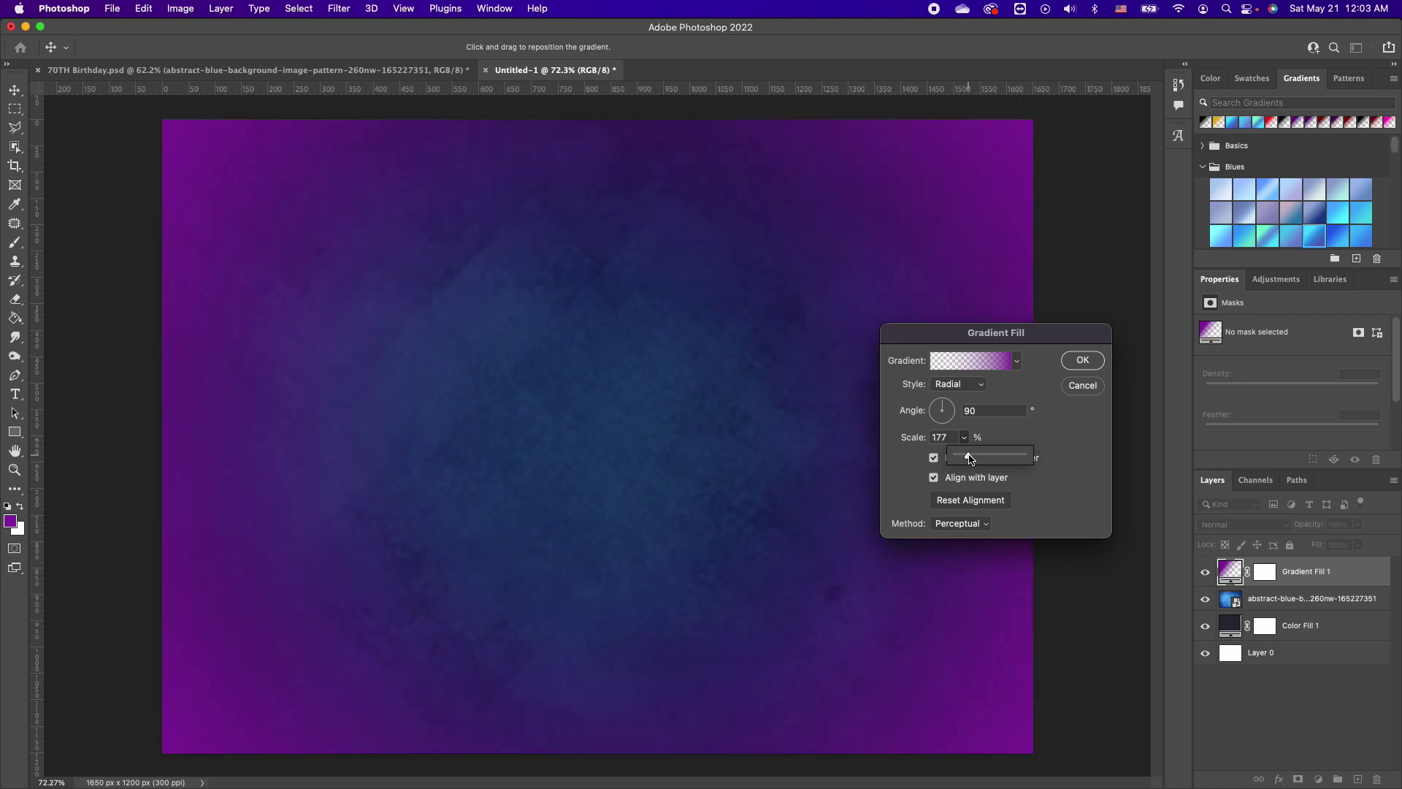
# Step: Edit the gradient and set its starting colour stop to the near-black blue 01030f
pyautogui.click(1002, 367)
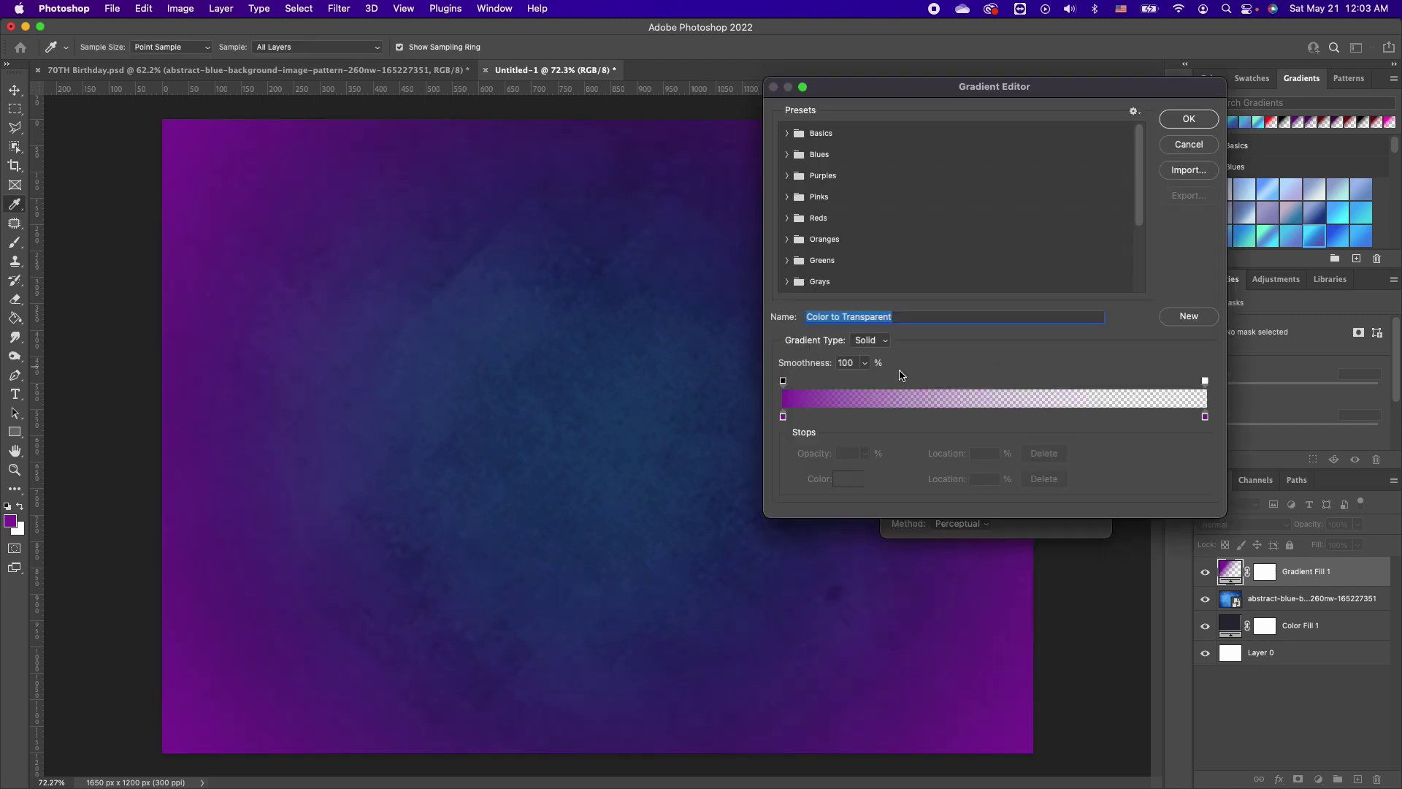
pyautogui.click(783, 417)
pyautogui.click(849, 478)
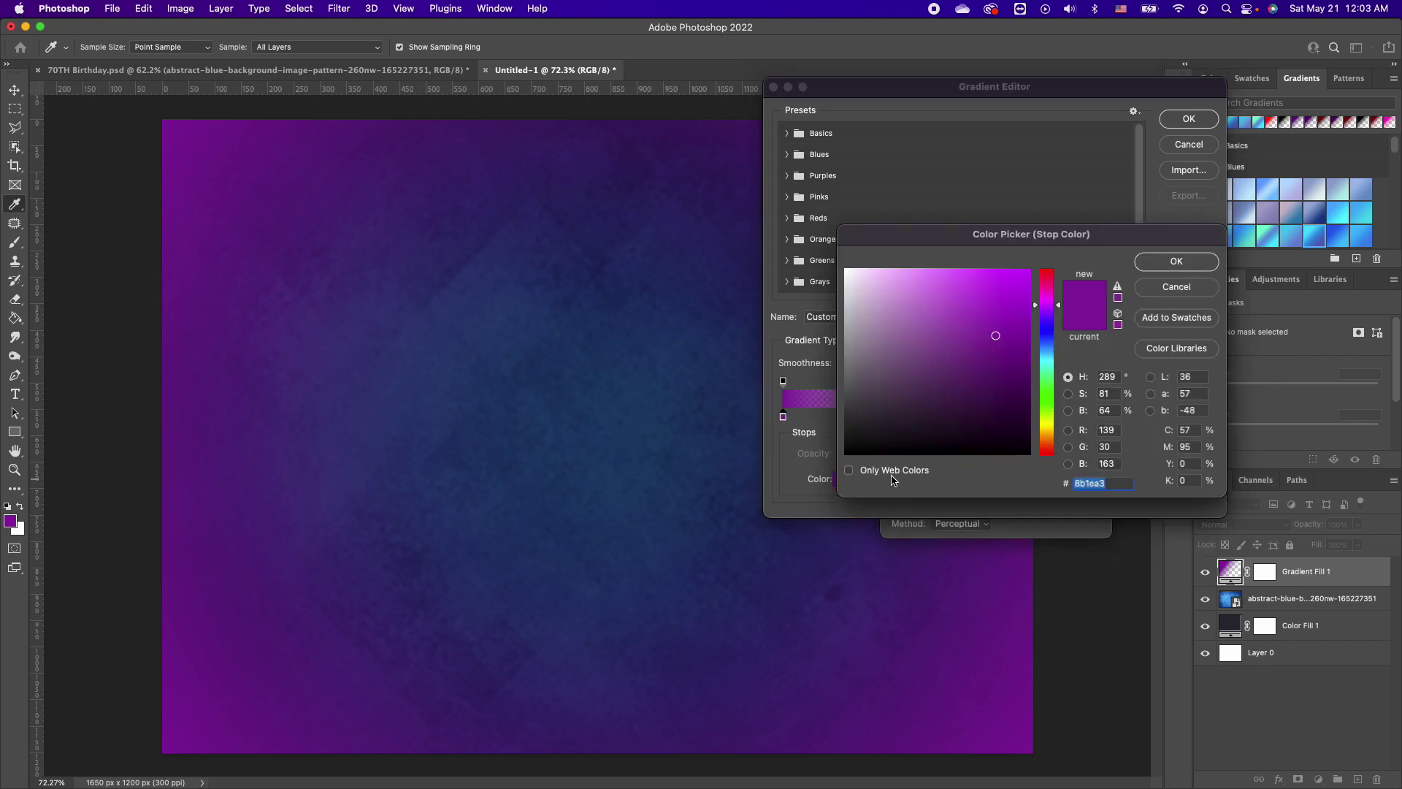
pyautogui.click(599, 227)
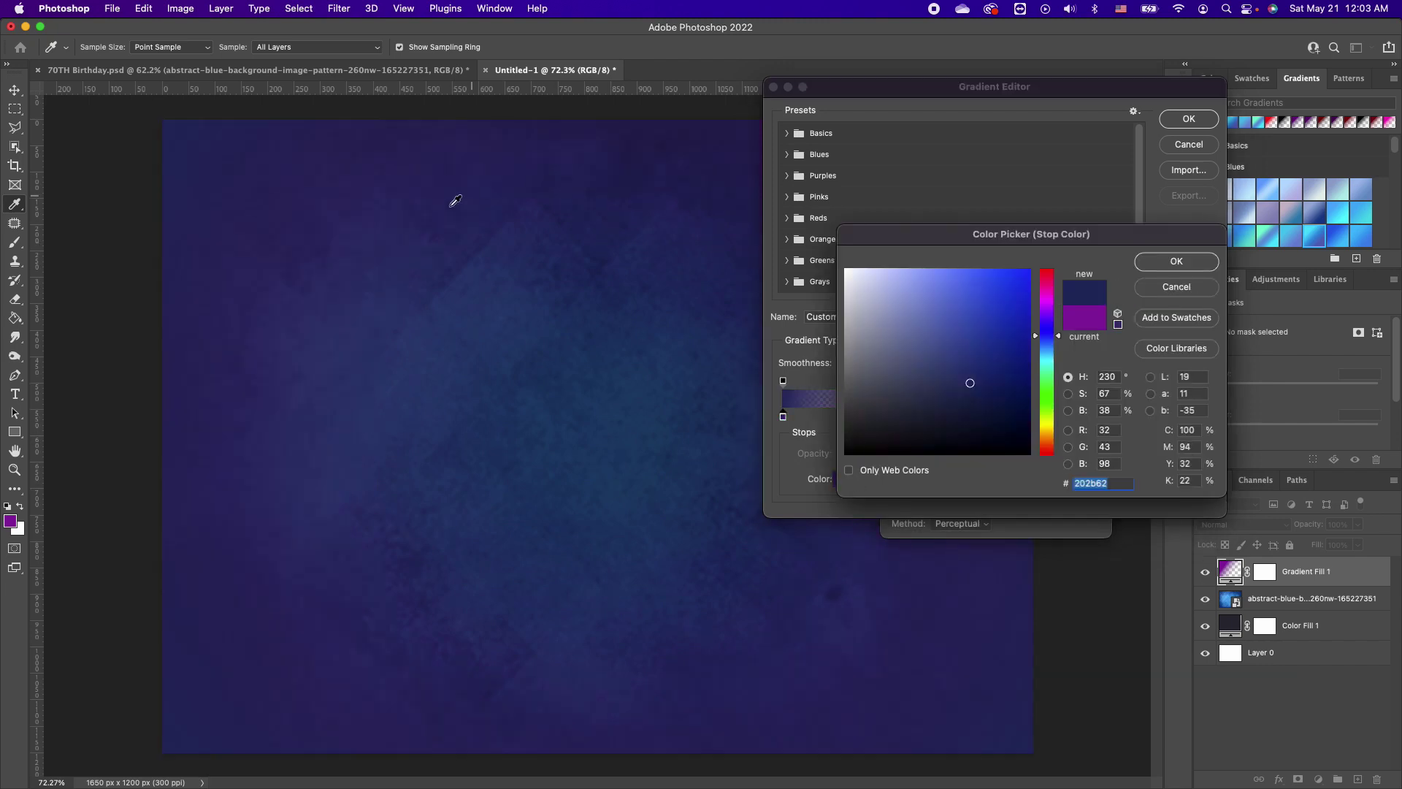
pyautogui.click(975, 417)
pyautogui.click(980, 432)
pyautogui.moveTo(986, 410); pyautogui.dragTo(1017, 444)
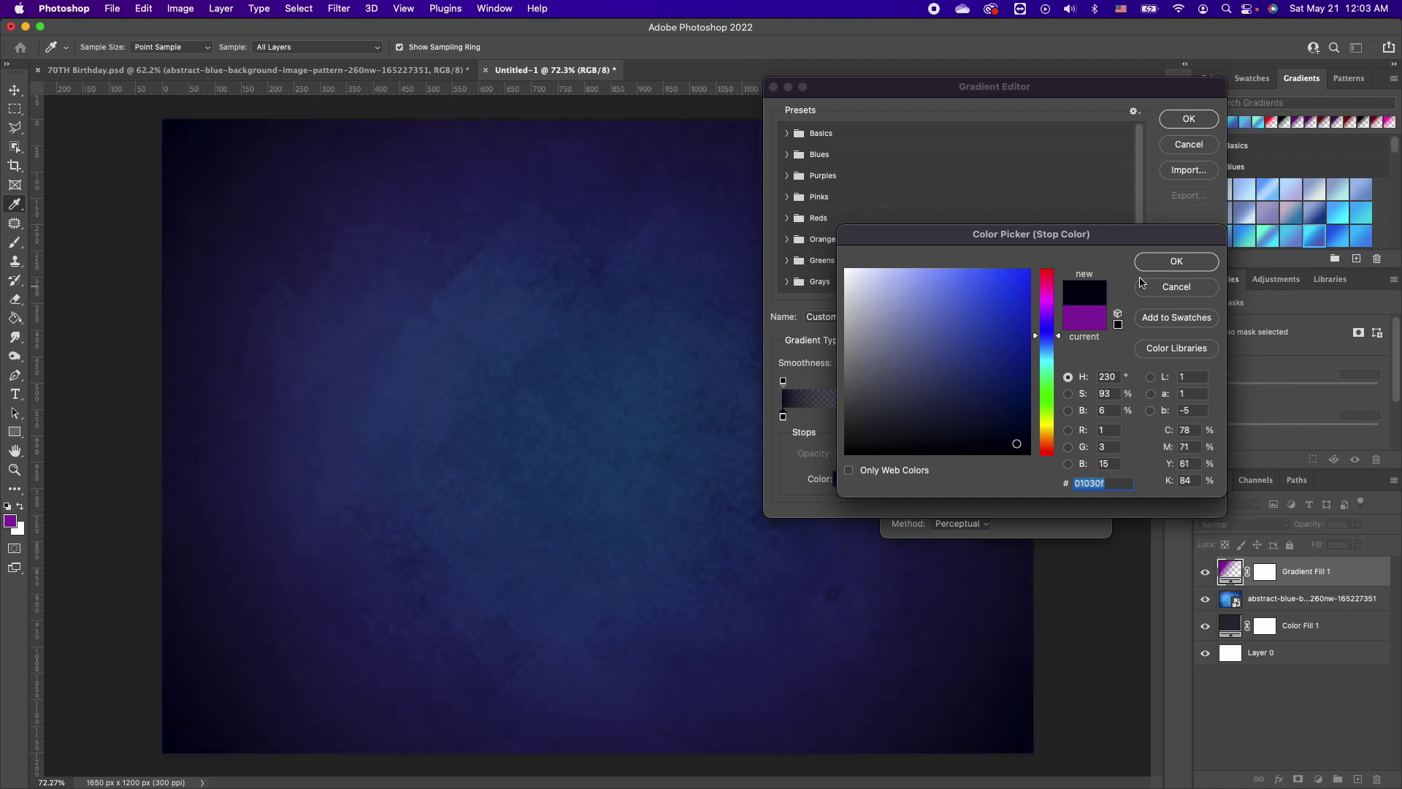
pyautogui.click(1163, 265)
# Step: Set the gradient's colour stop at 100% to near-black 030508 and apply the gradient fill
pyautogui.click(1205, 418)
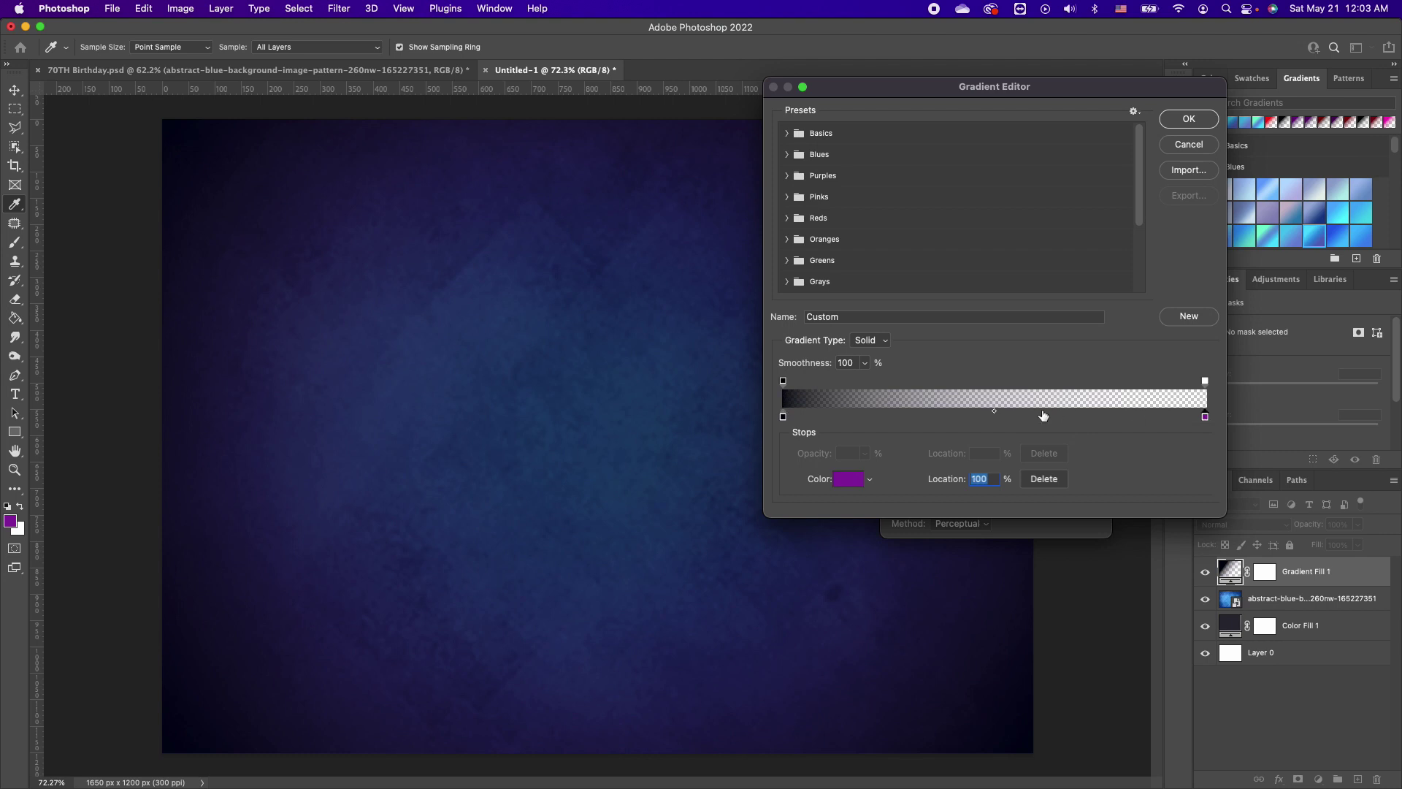
pyautogui.click(856, 481)
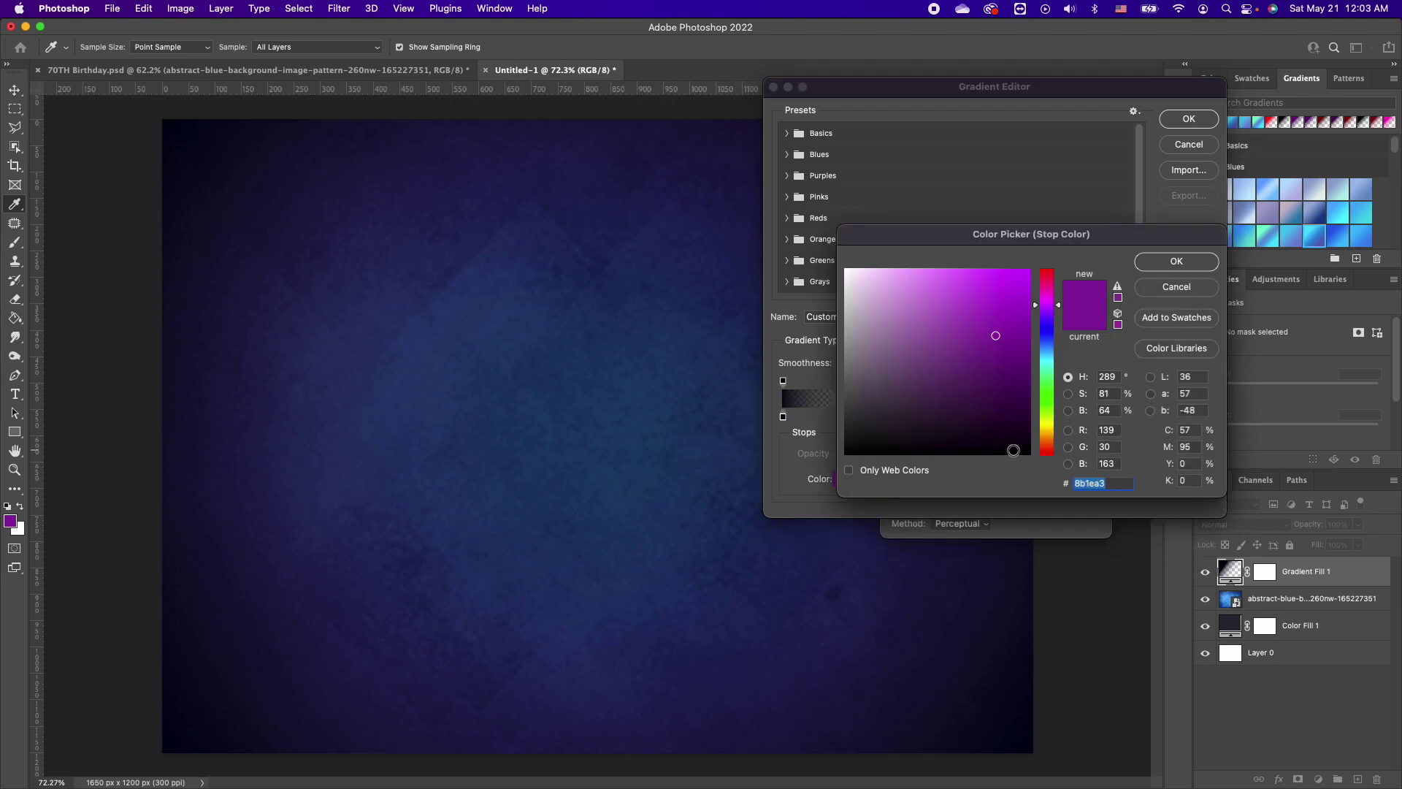
pyautogui.click(836, 553)
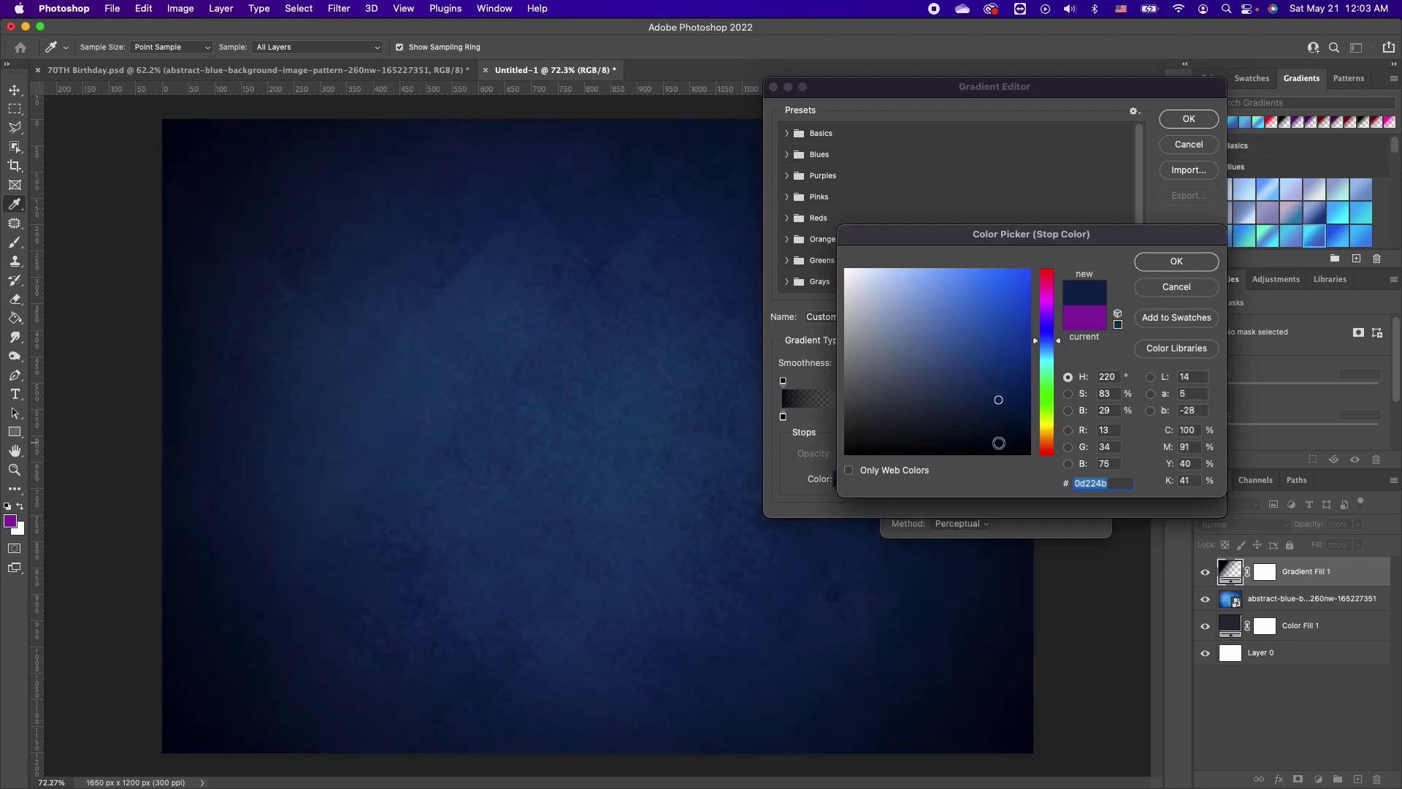
pyautogui.click(996, 443)
pyautogui.moveTo(993, 440)
pyautogui.mouseDown()
pyautogui.moveTo(990, 427)
pyautogui.moveTo(960, 444)
pyautogui.mouseUp()
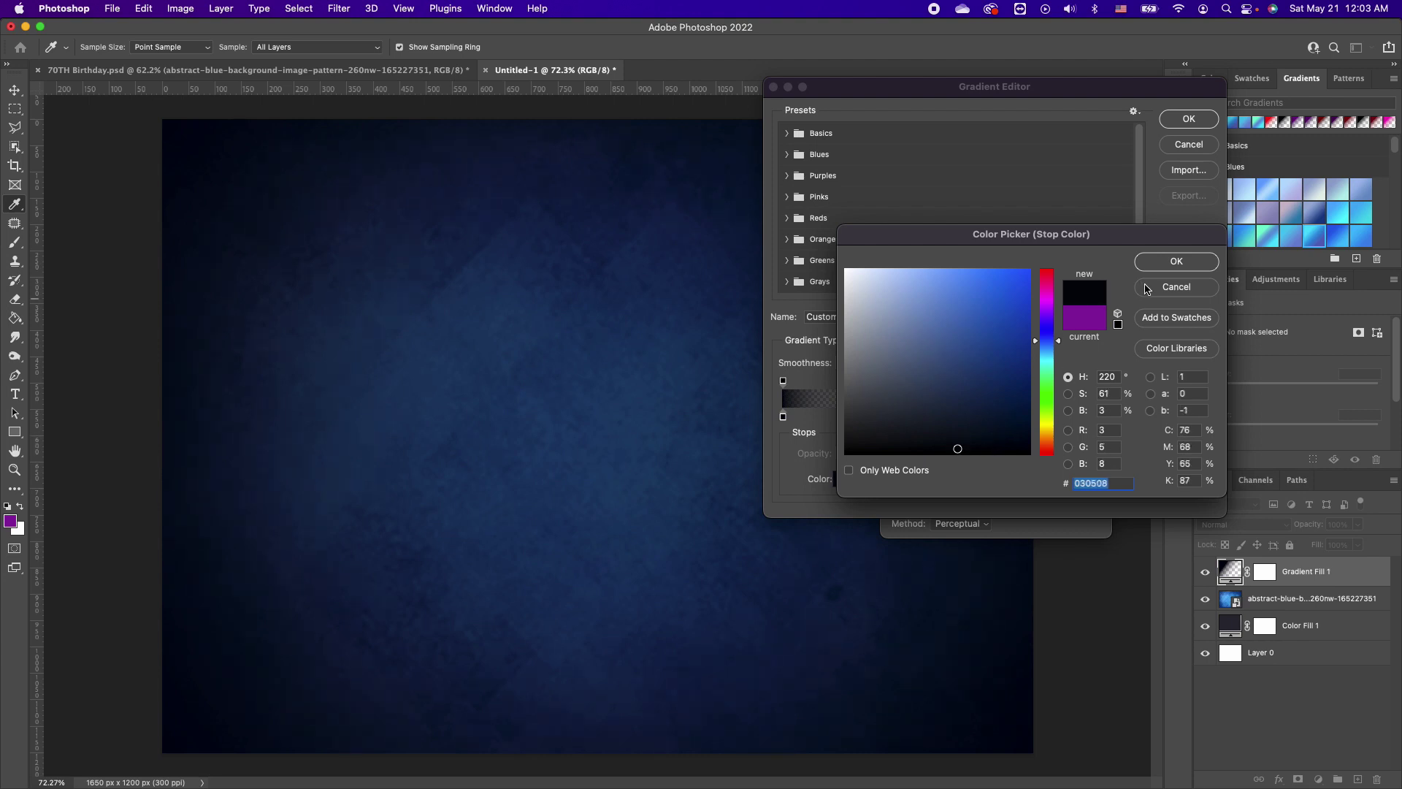
pyautogui.click(1187, 261)
pyautogui.click(1189, 119)
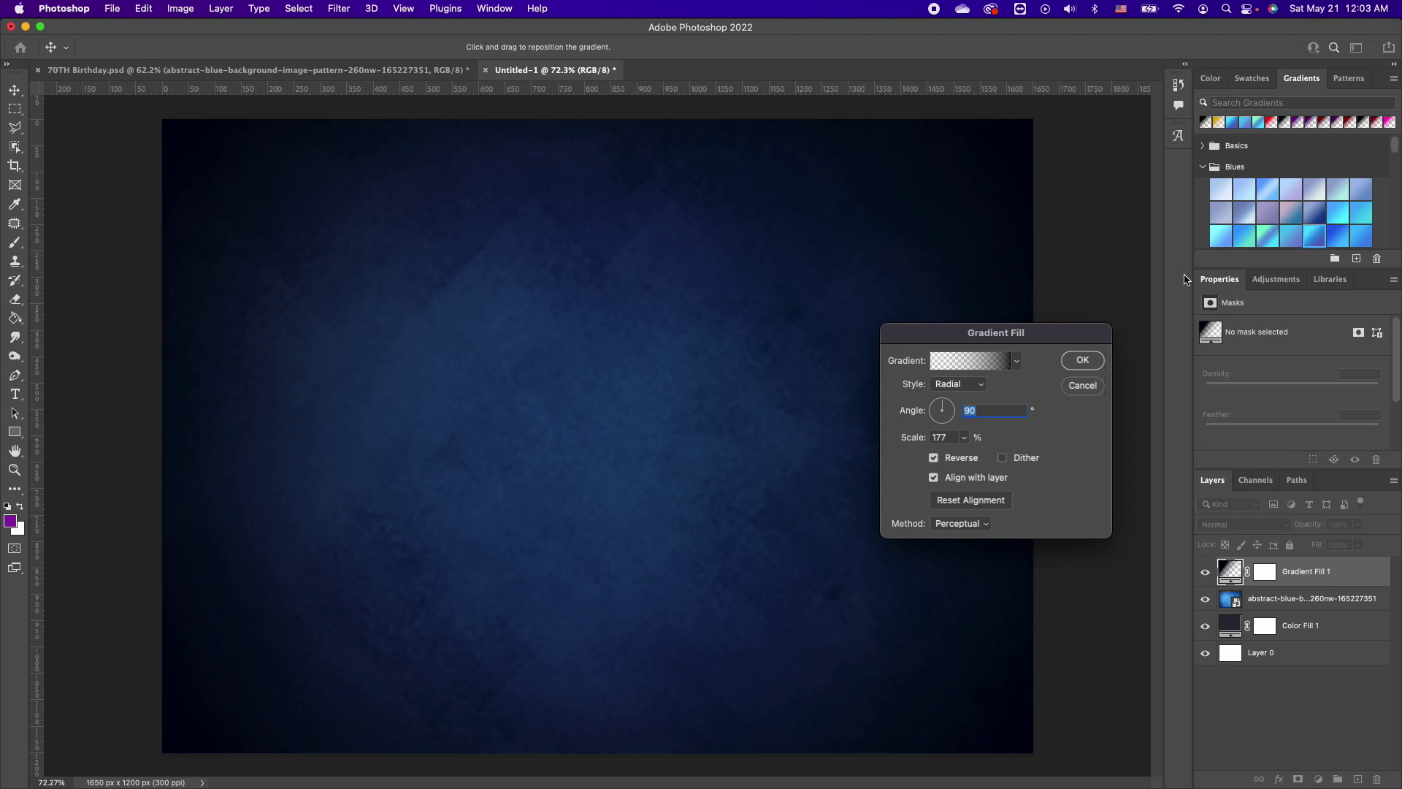
pyautogui.click(1082, 361)
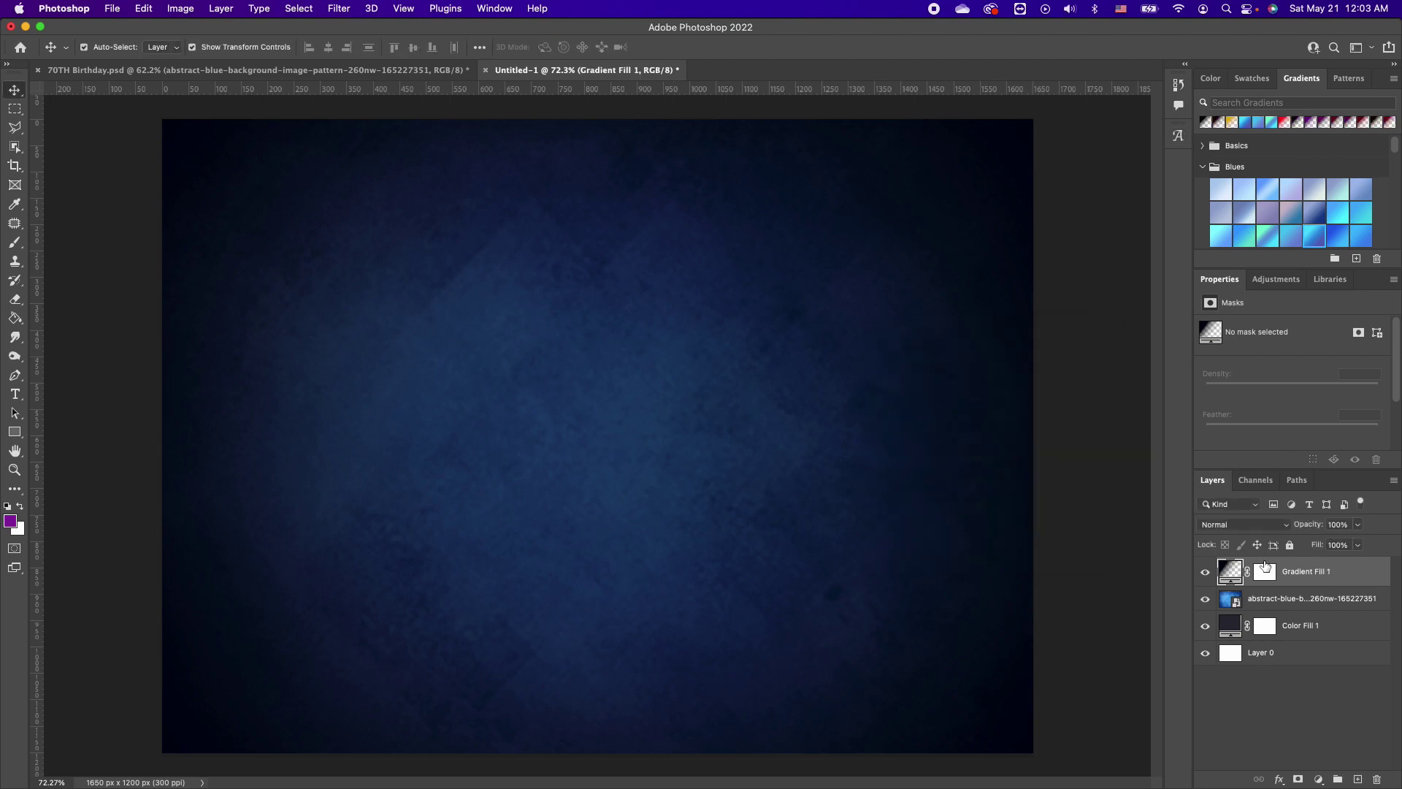
# Step: Reduce the blue background image layer's opacity to 72% and its fill to 78%
pyautogui.click(1284, 606)
pyautogui.click(1358, 525)
pyautogui.moveTo(1359, 543); pyautogui.dragTo(1339, 541)
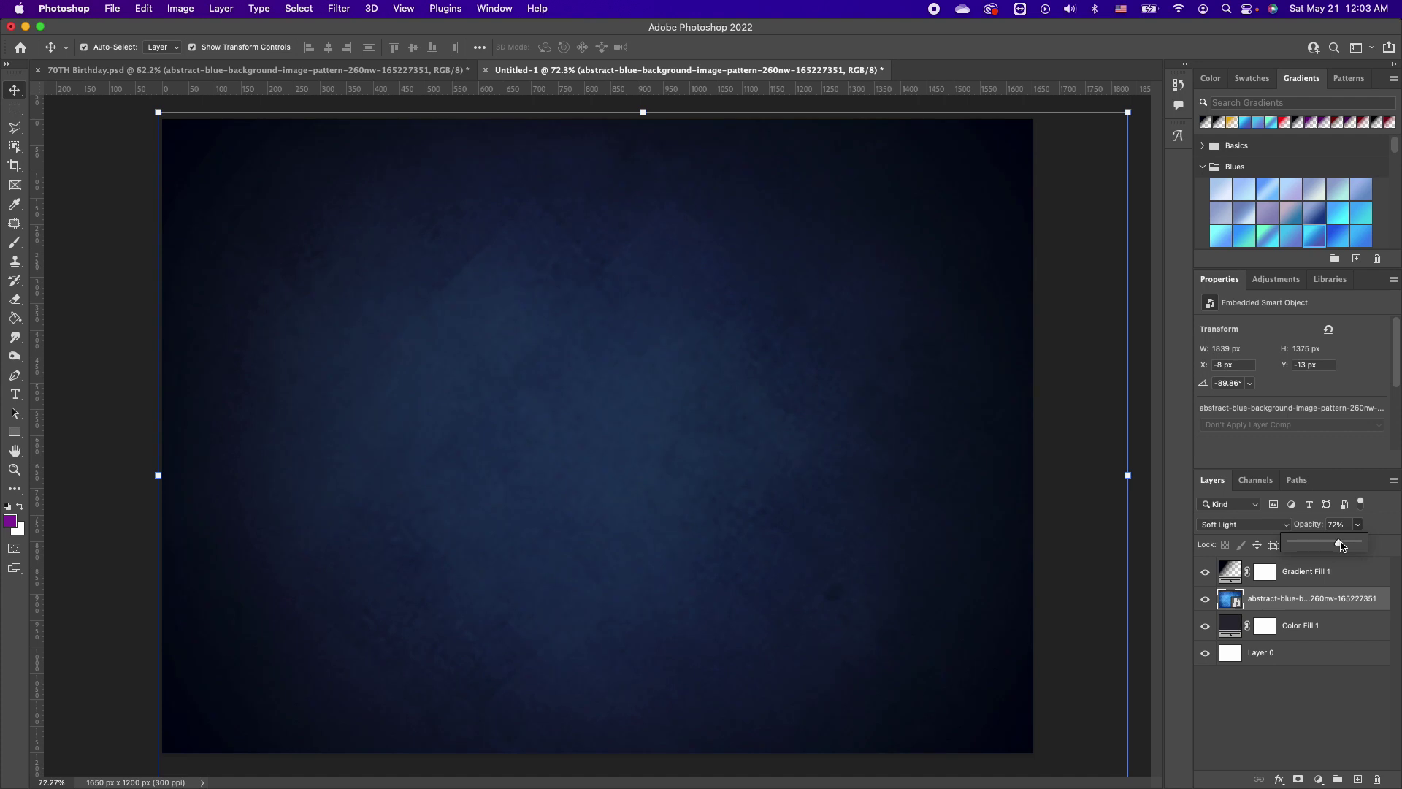
pyautogui.click(1387, 553)
pyautogui.click(1359, 546)
pyautogui.moveTo(1357, 564); pyautogui.dragTo(1345, 567)
pyautogui.click(563, 462)
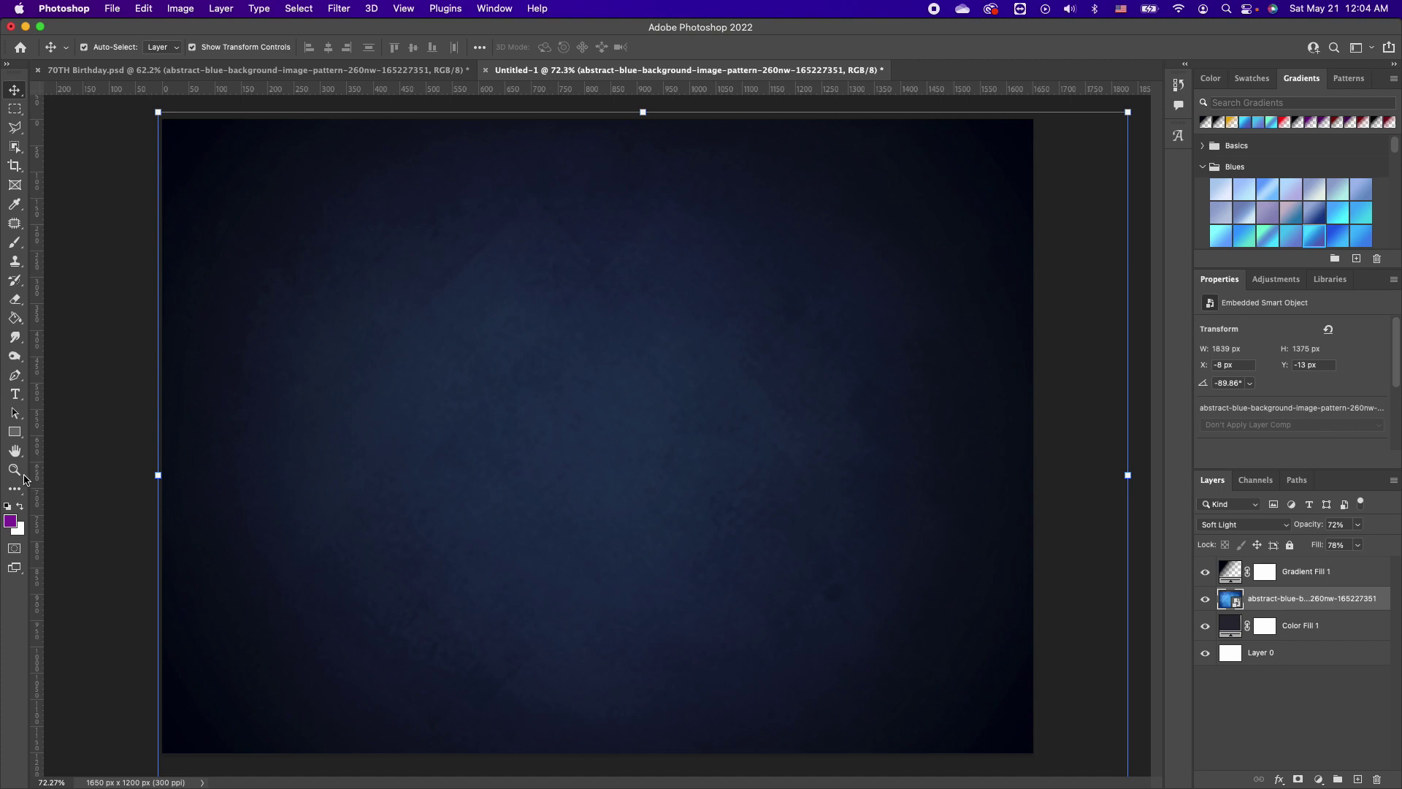
# Step: Add a large white numeral 6 in Operetta 52 above the gradient fill and enlarge it to about 400 pt on the canvas
pyautogui.click(16, 395)
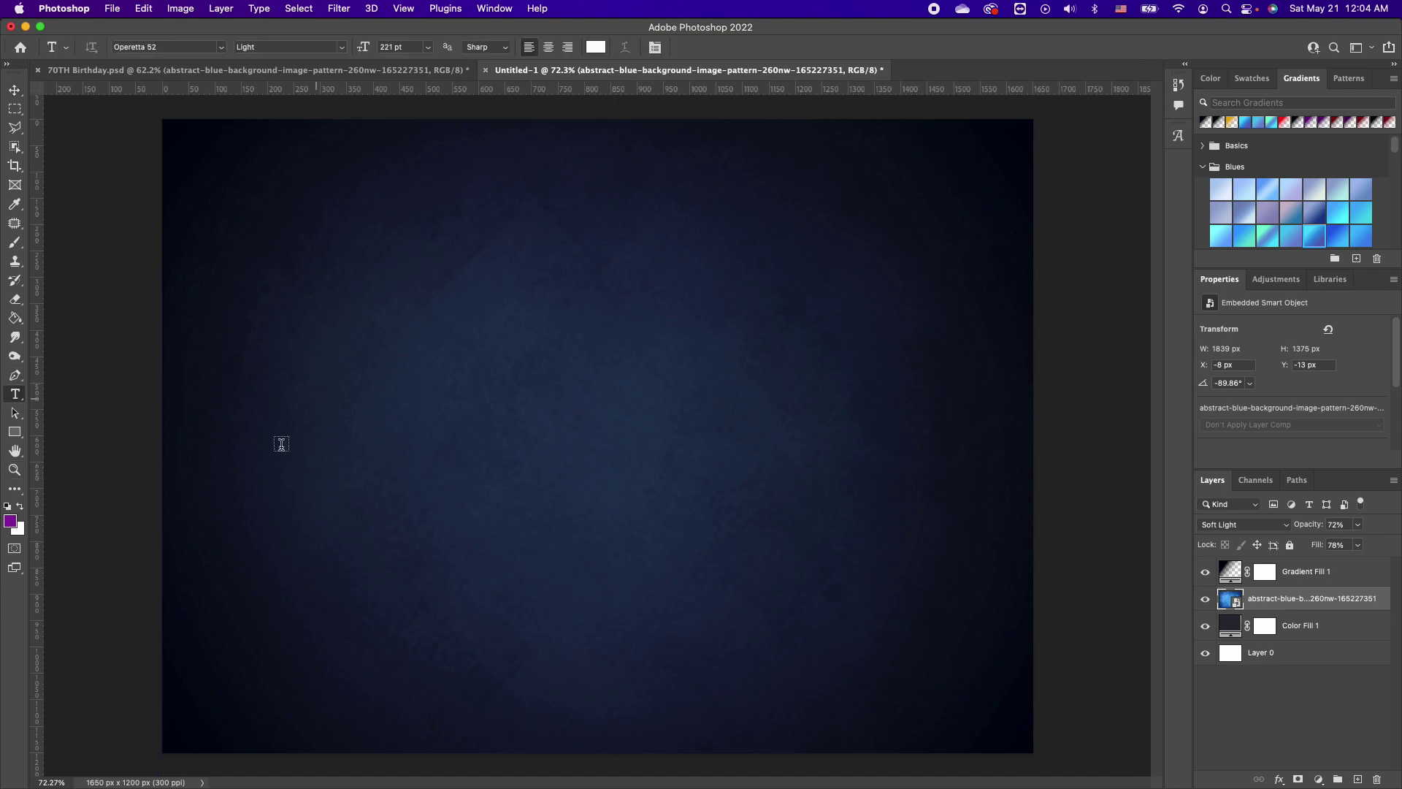
pyautogui.press('d')
pyautogui.click(21, 507)
pyautogui.click(275, 410)
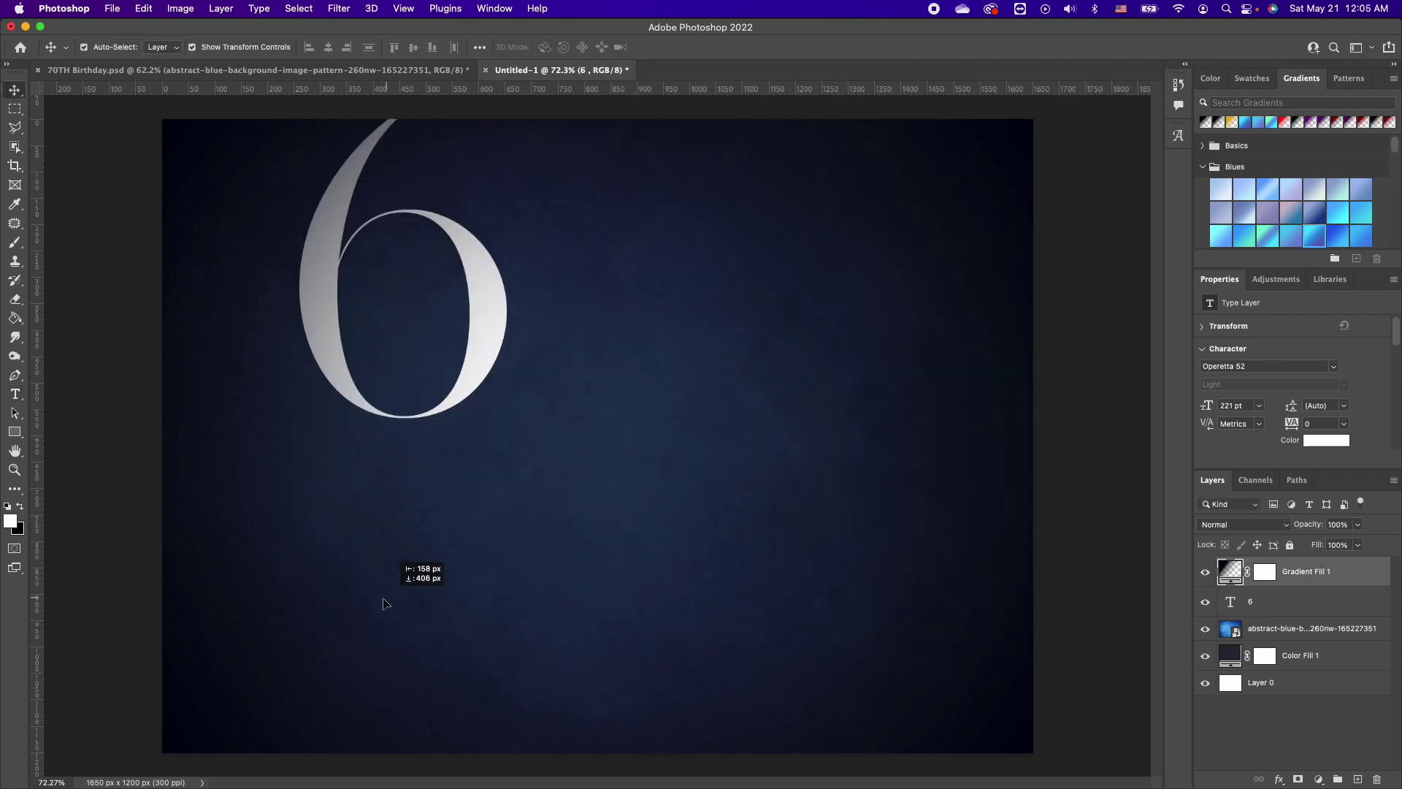
pyautogui.click(470, 360)
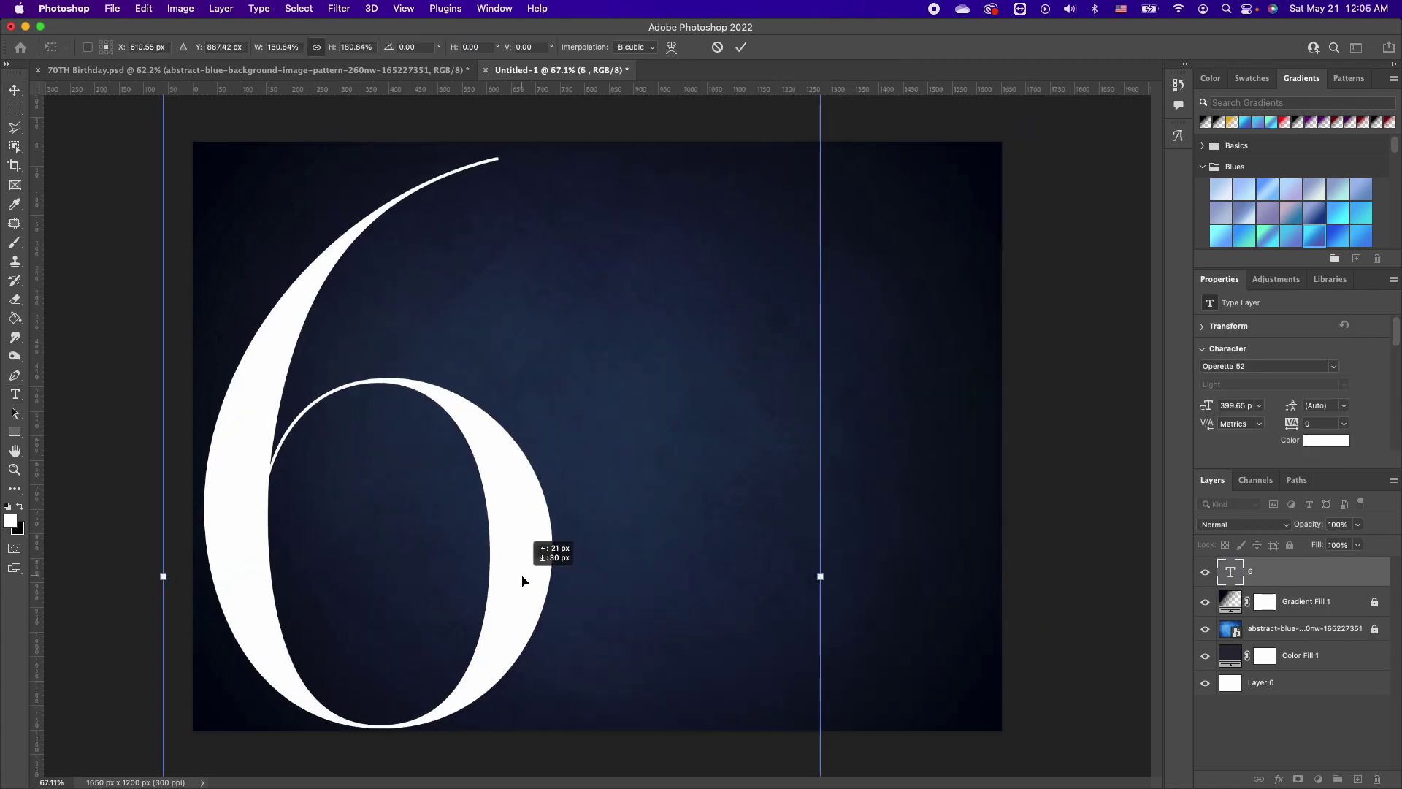
# Step: Duplicate the 6 beside the original and change the copy's text to 0
pyautogui.moveTo(533, 572); pyautogui.dragTo(883, 548)
pyautogui.press('Return')
pyautogui.doubleClick(882, 539)
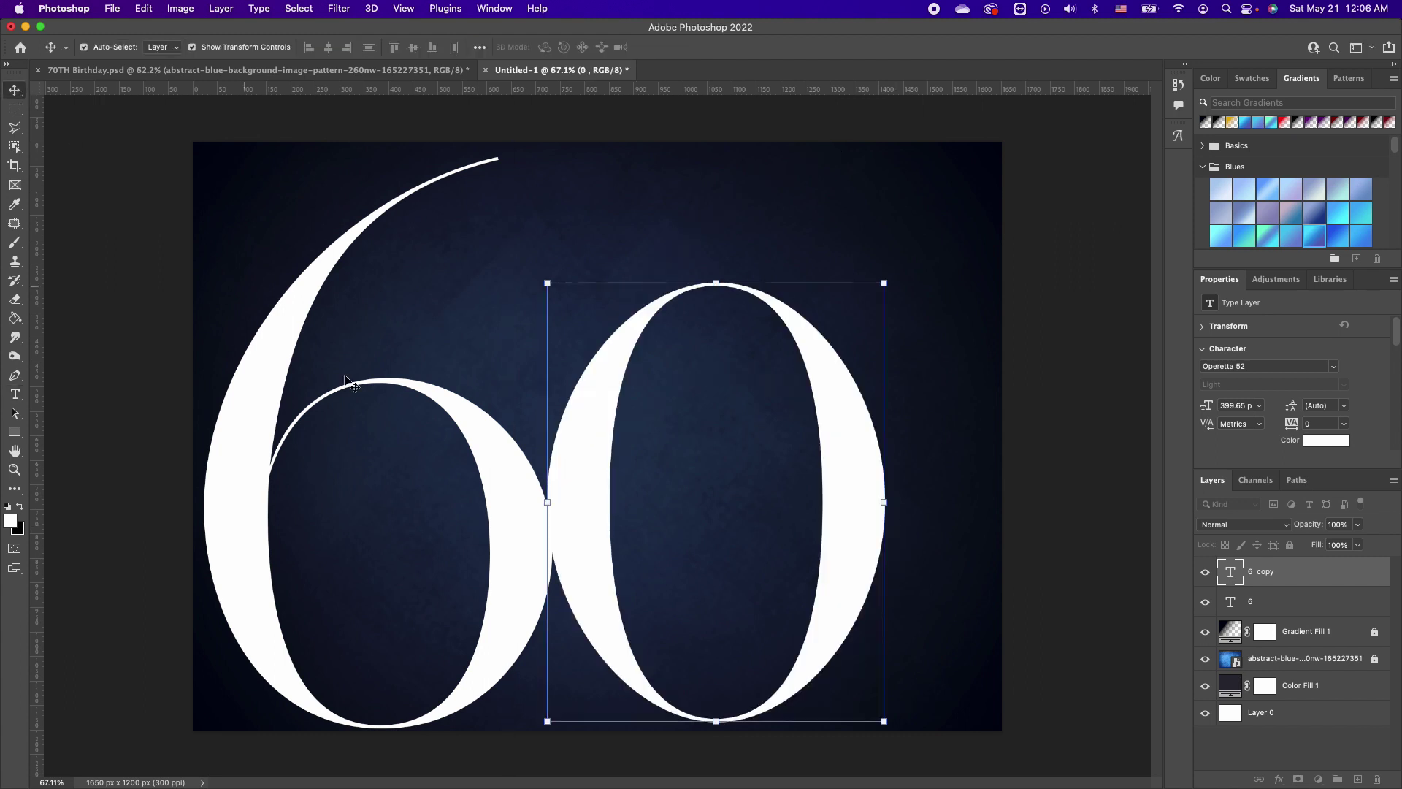
# Step: Rotate the 0 clockwise by about 24° and enlarge it to about 533 pt so it overlaps the 6
pyautogui.press('super+minus')
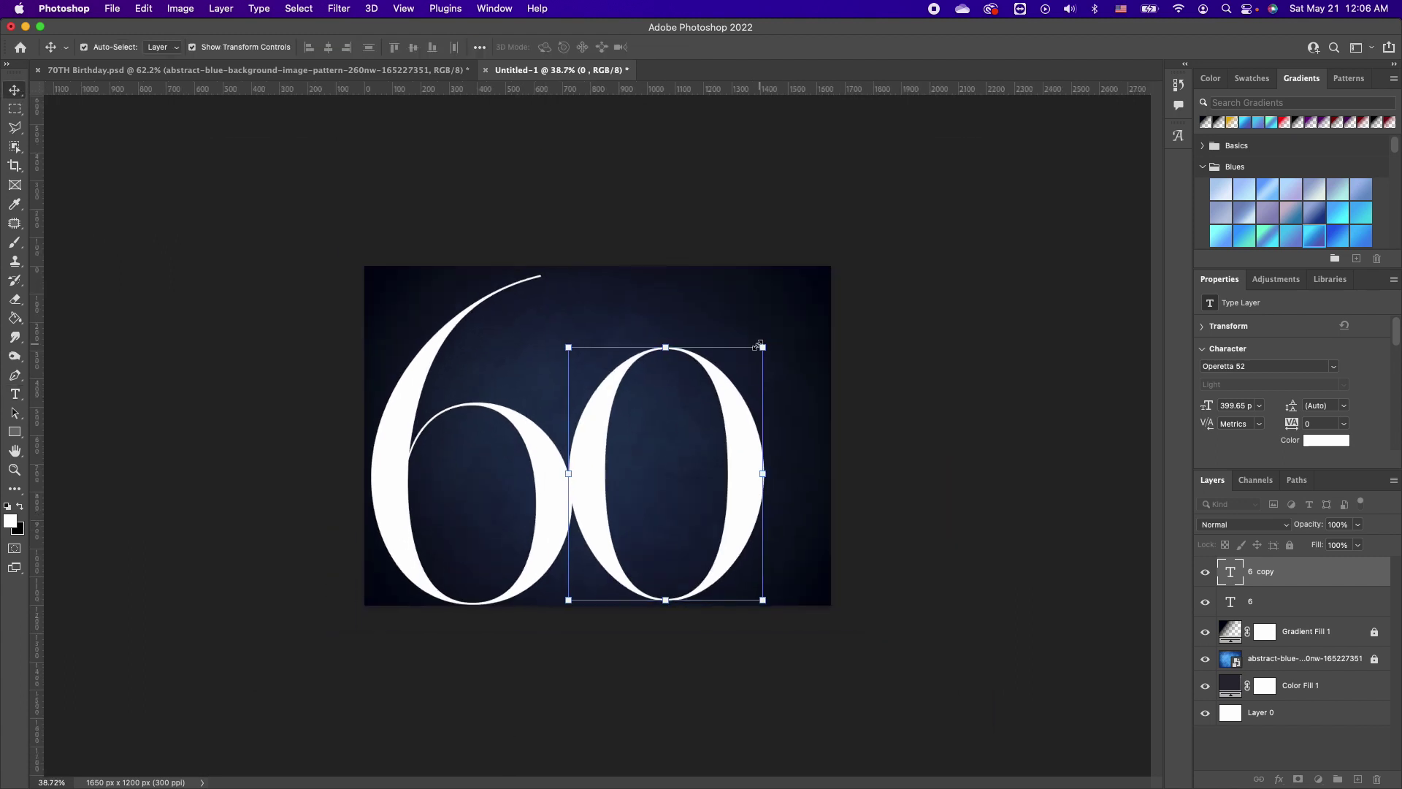
pyautogui.moveTo(782, 343); pyautogui.dragTo(790, 406)
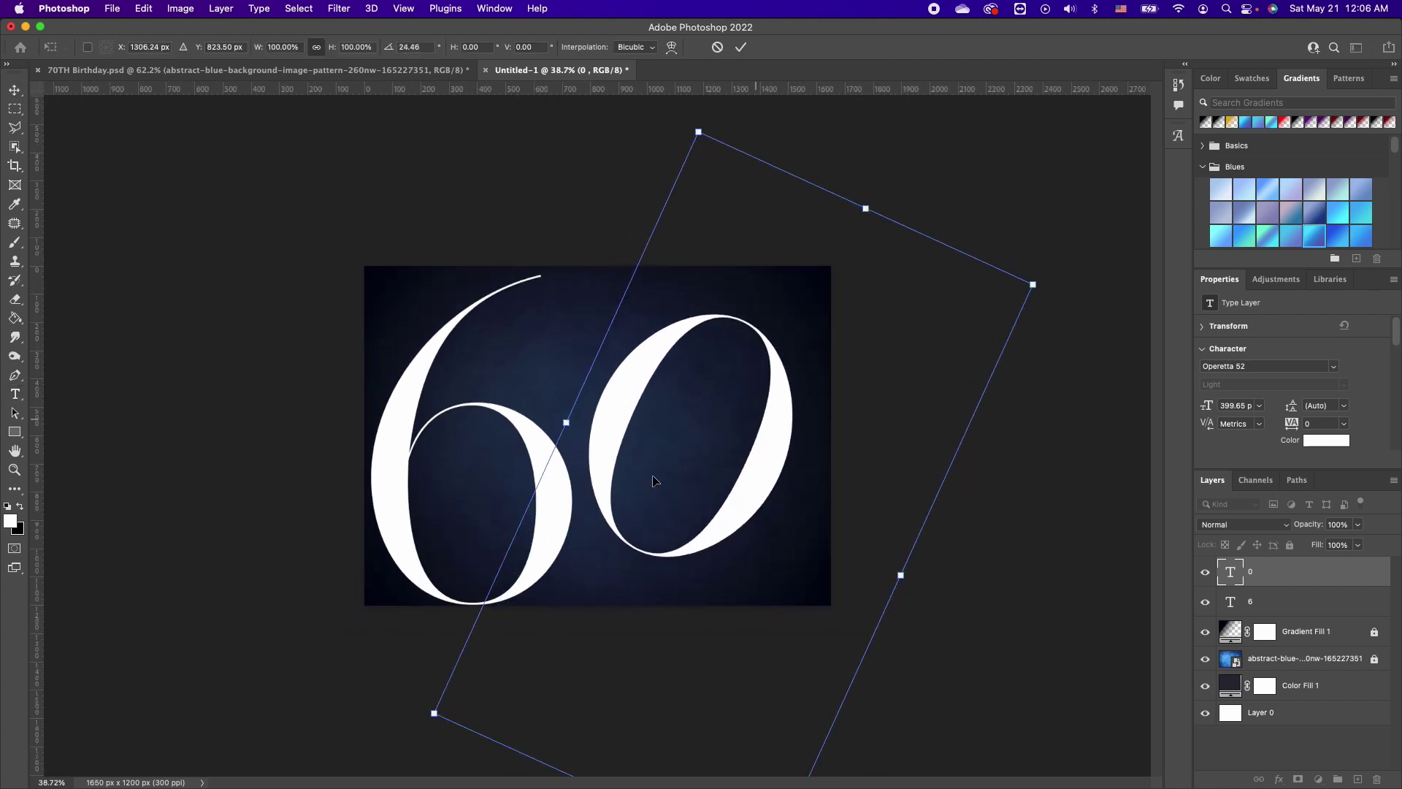
pyautogui.moveTo(427, 716); pyautogui.dragTo(802, 424)
pyautogui.press('Return')
pyautogui.scroll(2, 660, 508)
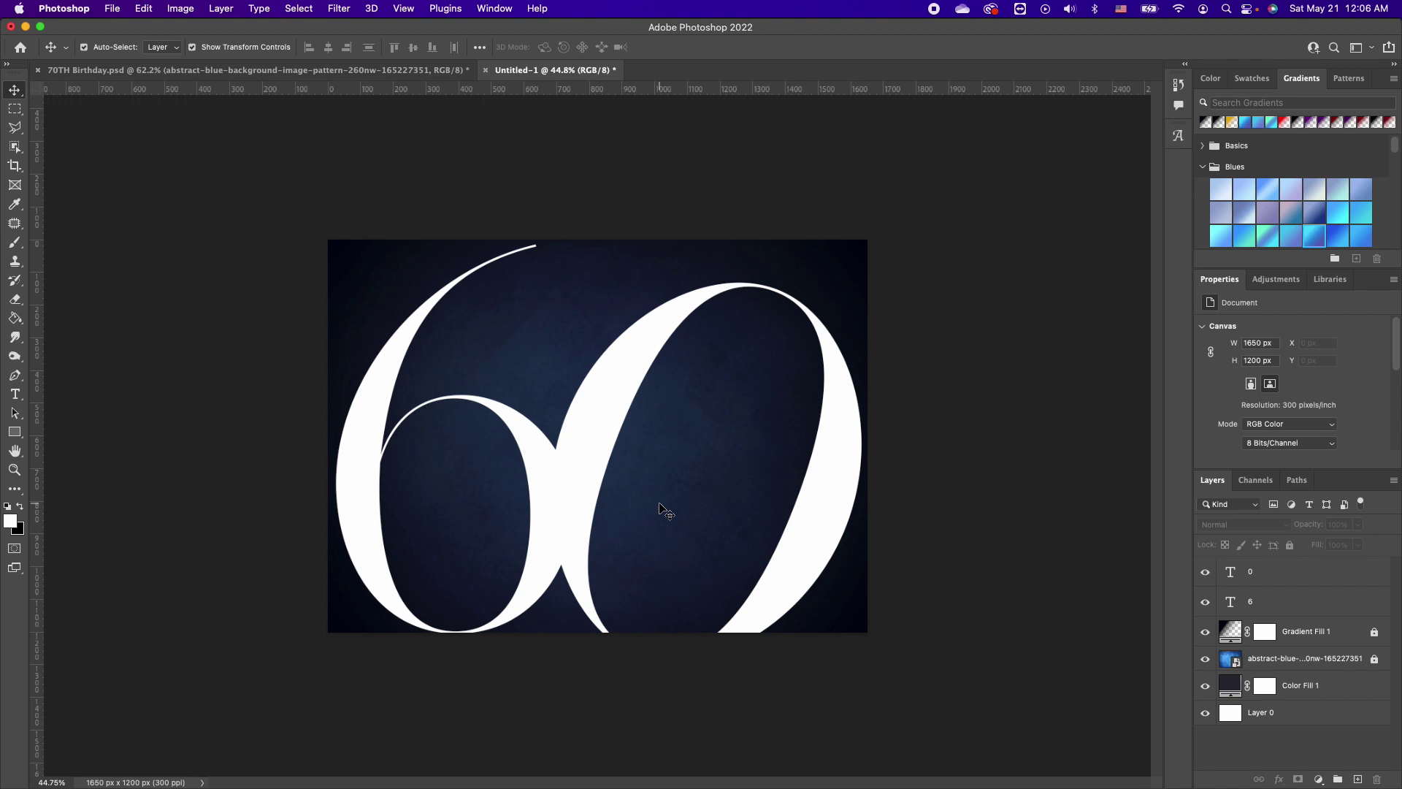
# Step: Place the gold foil image adobe-185333649 and duplicate it so one foil layer sits directly above each numeral
pyautogui.moveTo(930, 484); pyautogui.dragTo(804, 455)
pyautogui.press('Return')
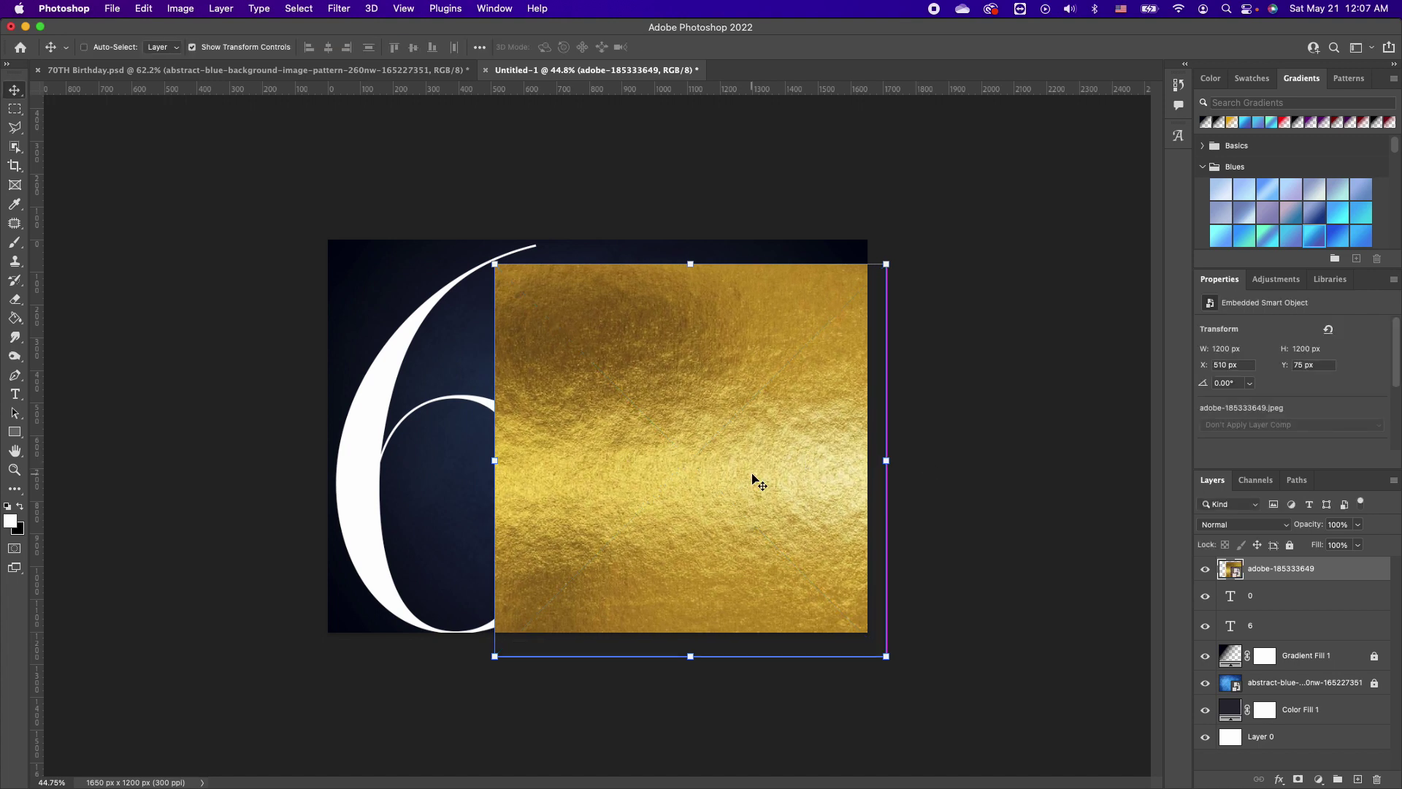
pyautogui.press('super+j')
pyautogui.moveTo(1297, 568); pyautogui.dragTo(1274, 634)
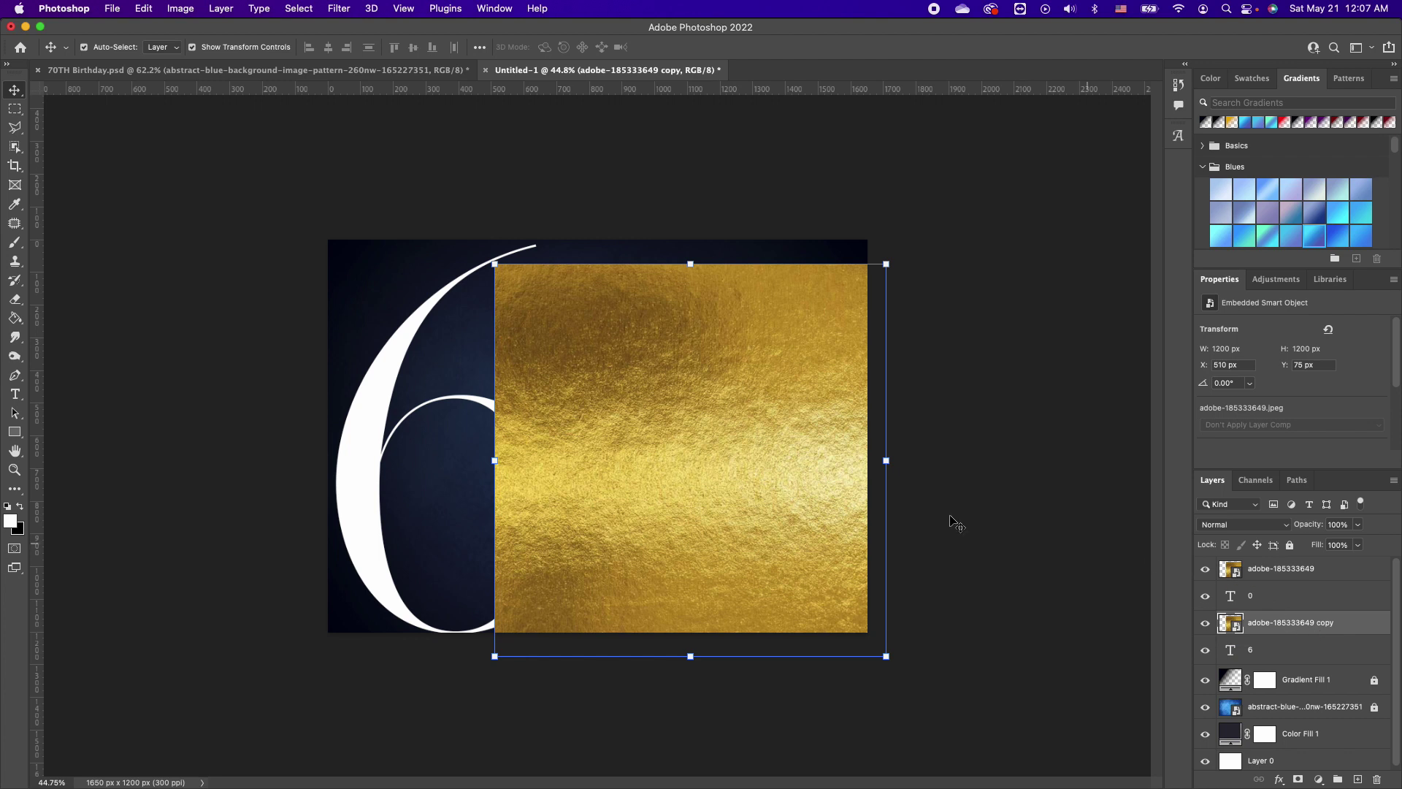
# Step: Clip one gold foil layer to the 0 and the other to the 6
pyautogui.click(1270, 593)
pyautogui.moveTo(1282, 578); pyautogui.dragTo(1283, 577)
pyautogui.keyDown('alt'); pyautogui.click(1283, 577); pyautogui.keyUp('alt')
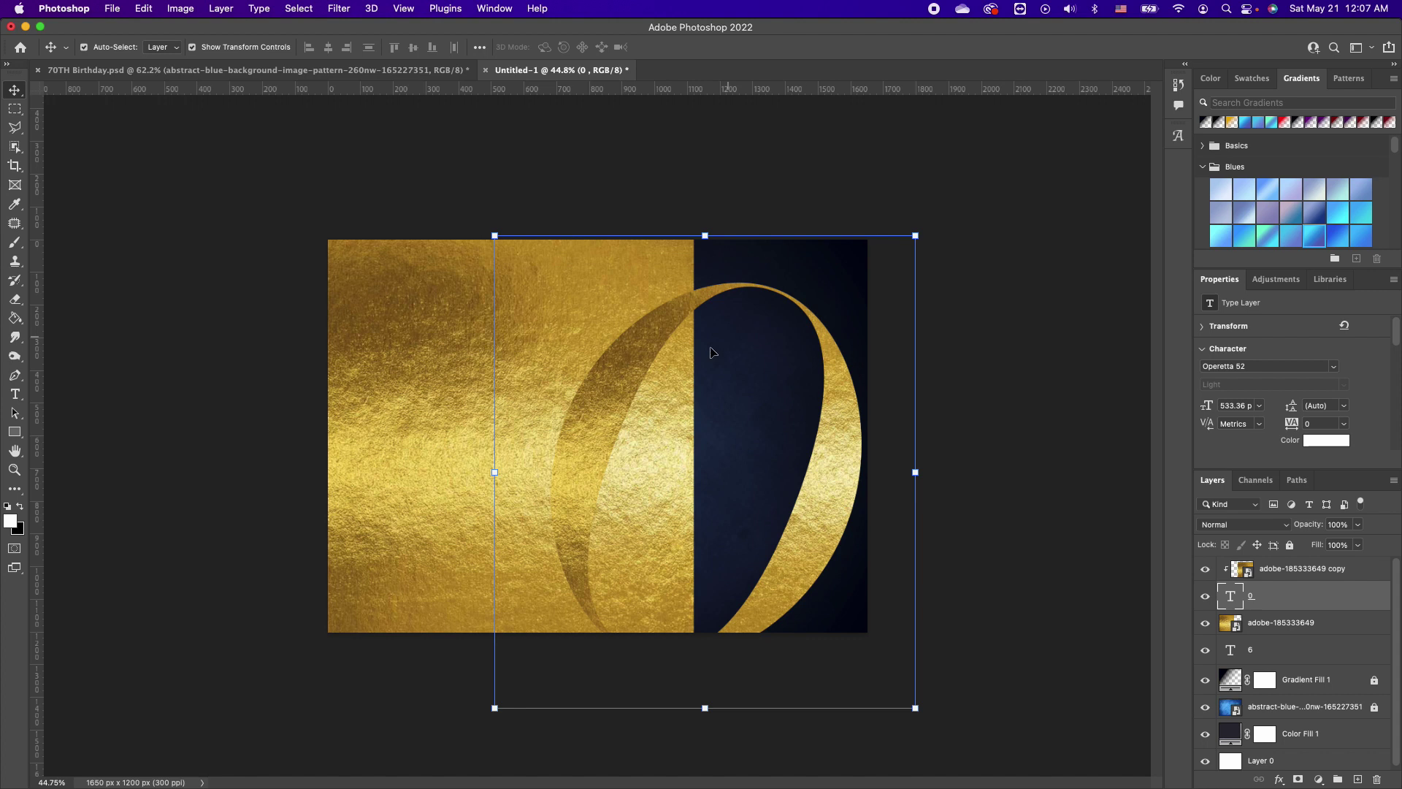
pyautogui.moveTo(1283, 627); pyautogui.dragTo(1285, 626)
pyautogui.keyDown('alt'); pyautogui.click(1285, 627); pyautogui.keyUp('alt')
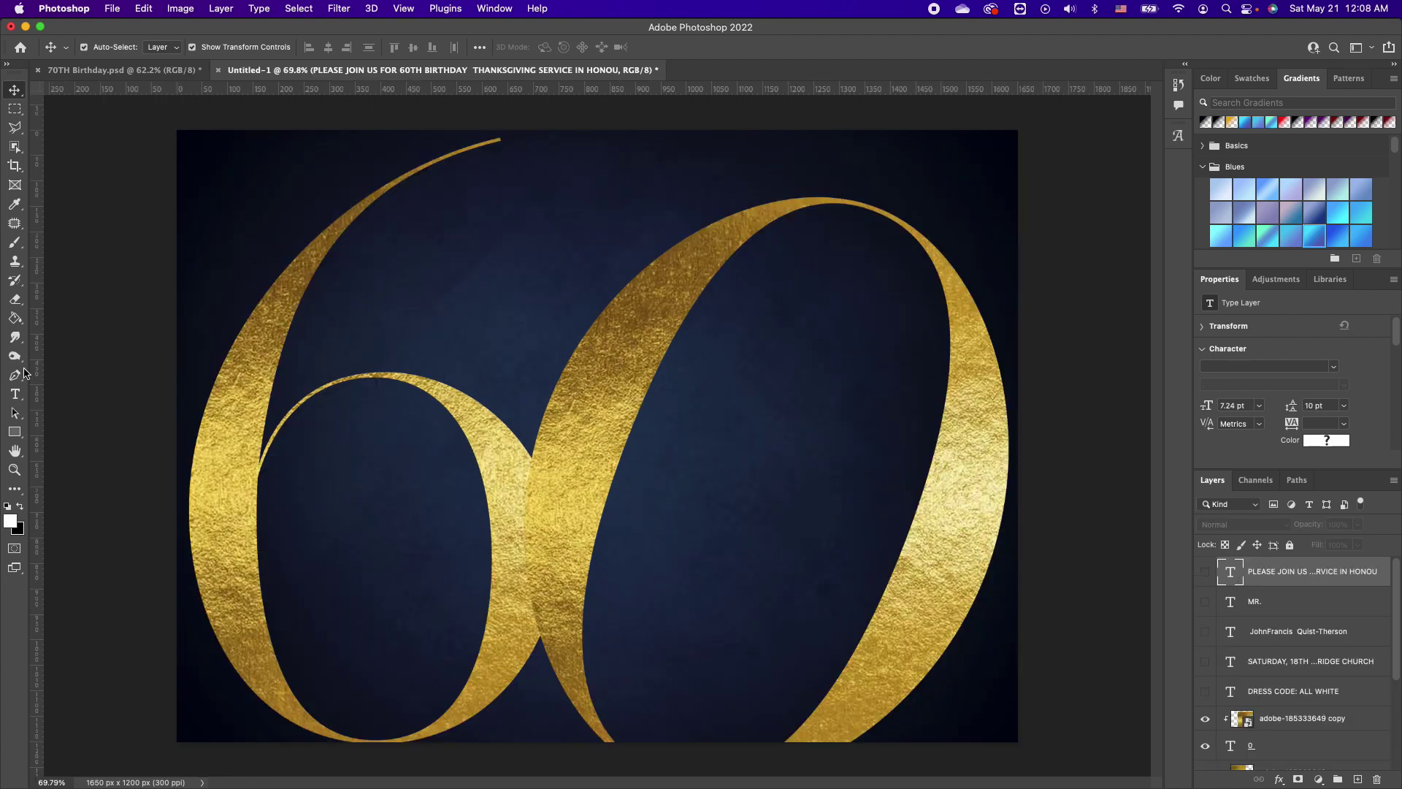
# Step: Preview Century Gothic Pro as the font for the invitation wording
pyautogui.click(16, 394)
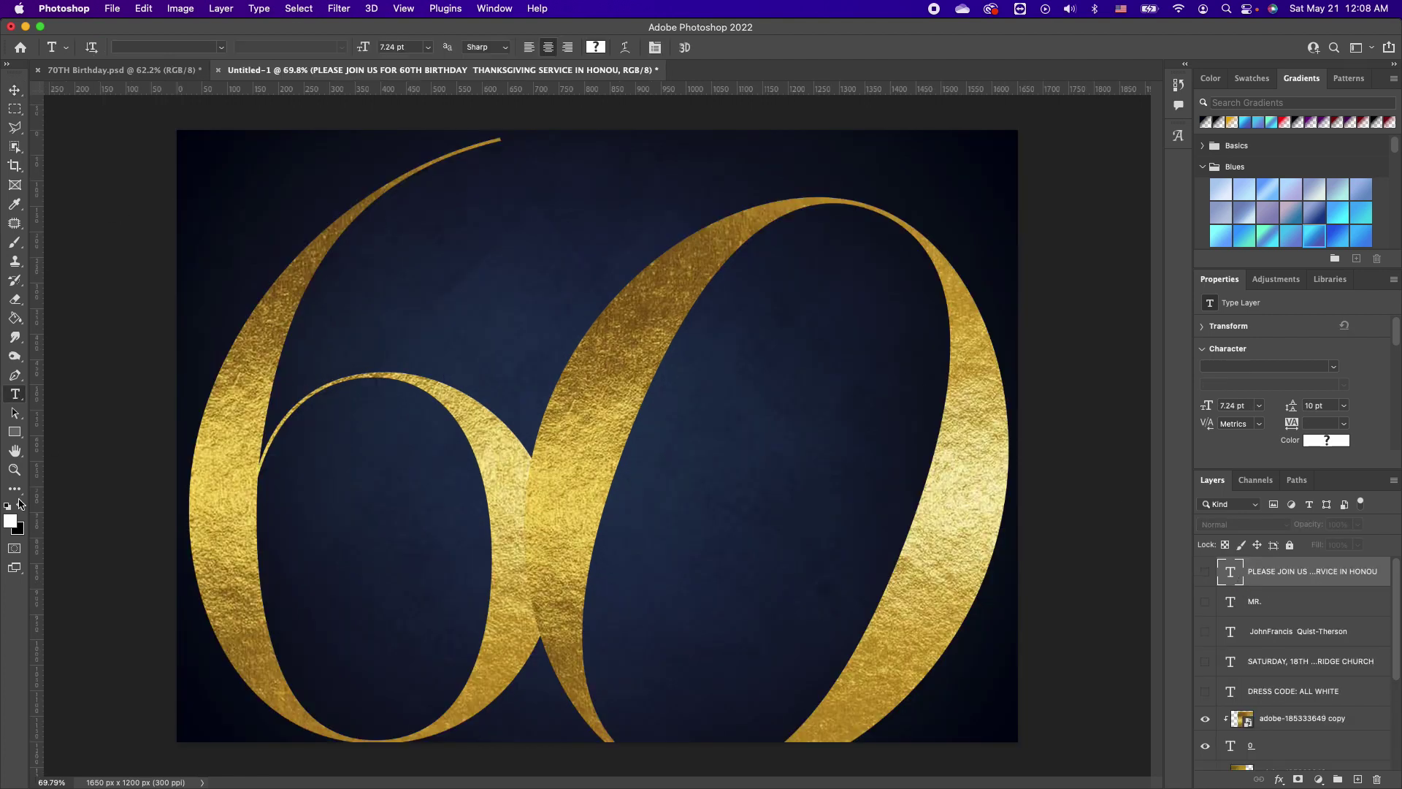
pyautogui.click(223, 51)
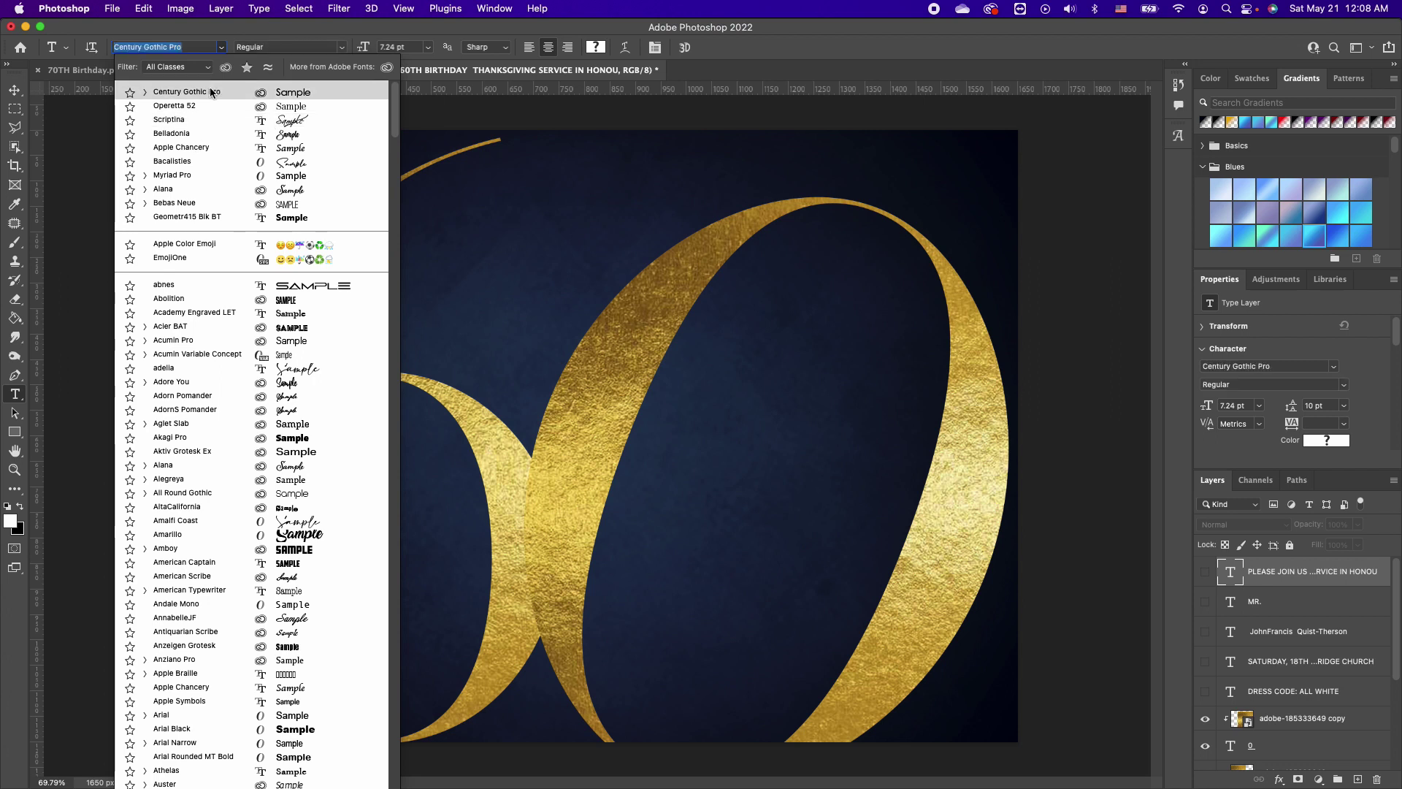
pyautogui.click(531, 123)
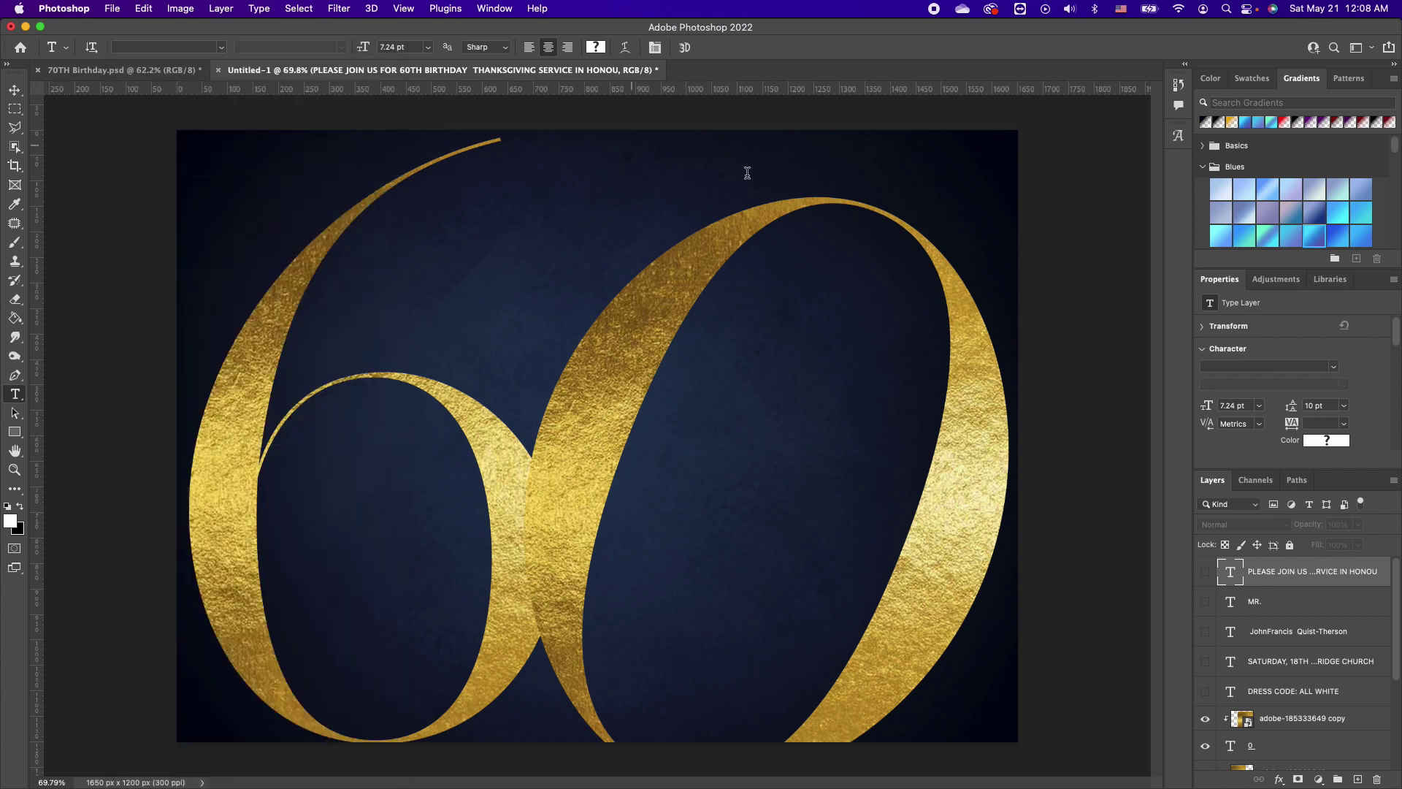
# Step: Show the text layers with the "PLEASE JOIN US" wording, "MR." and the honouree's name inside the 0
pyautogui.click(1205, 571)
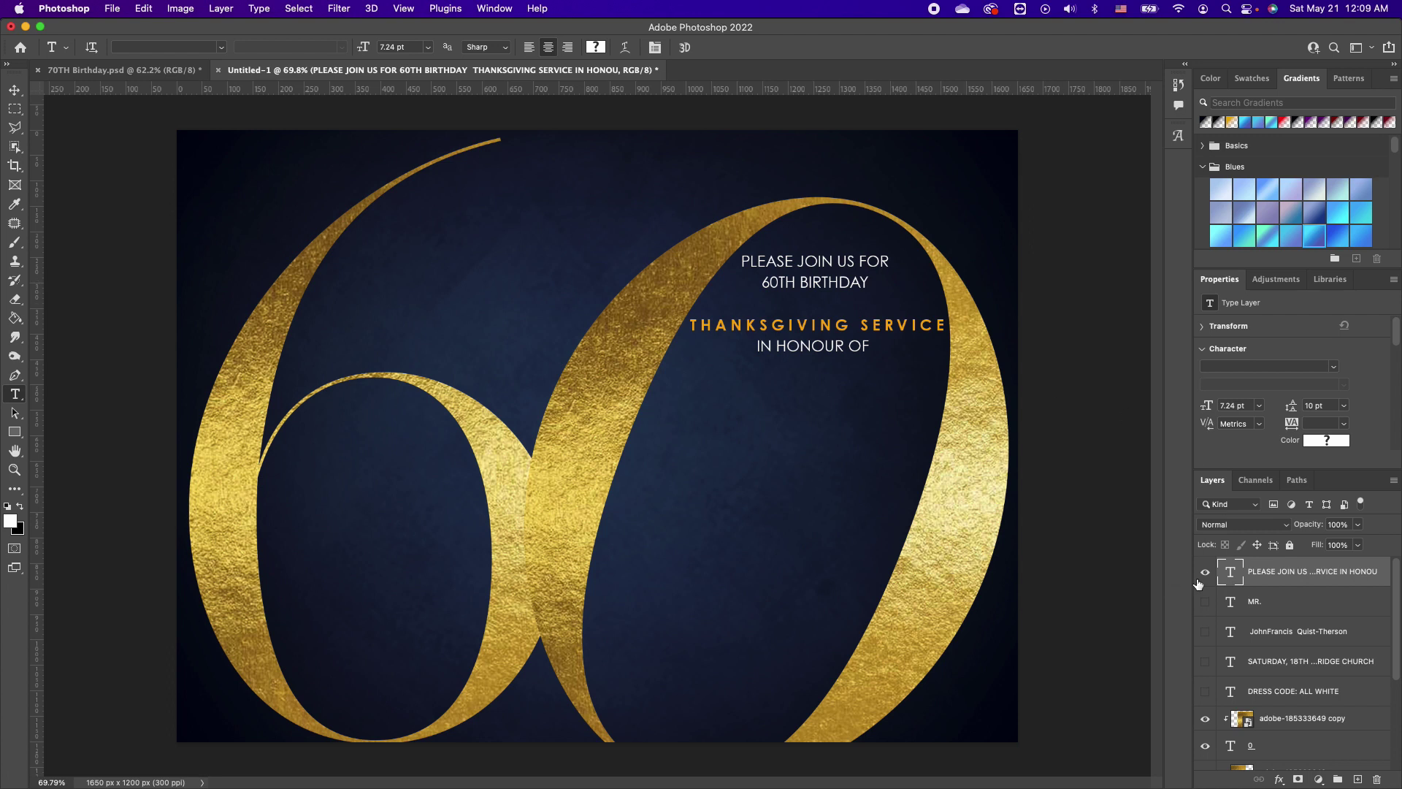
pyautogui.click(1205, 602)
pyautogui.click(1234, 631)
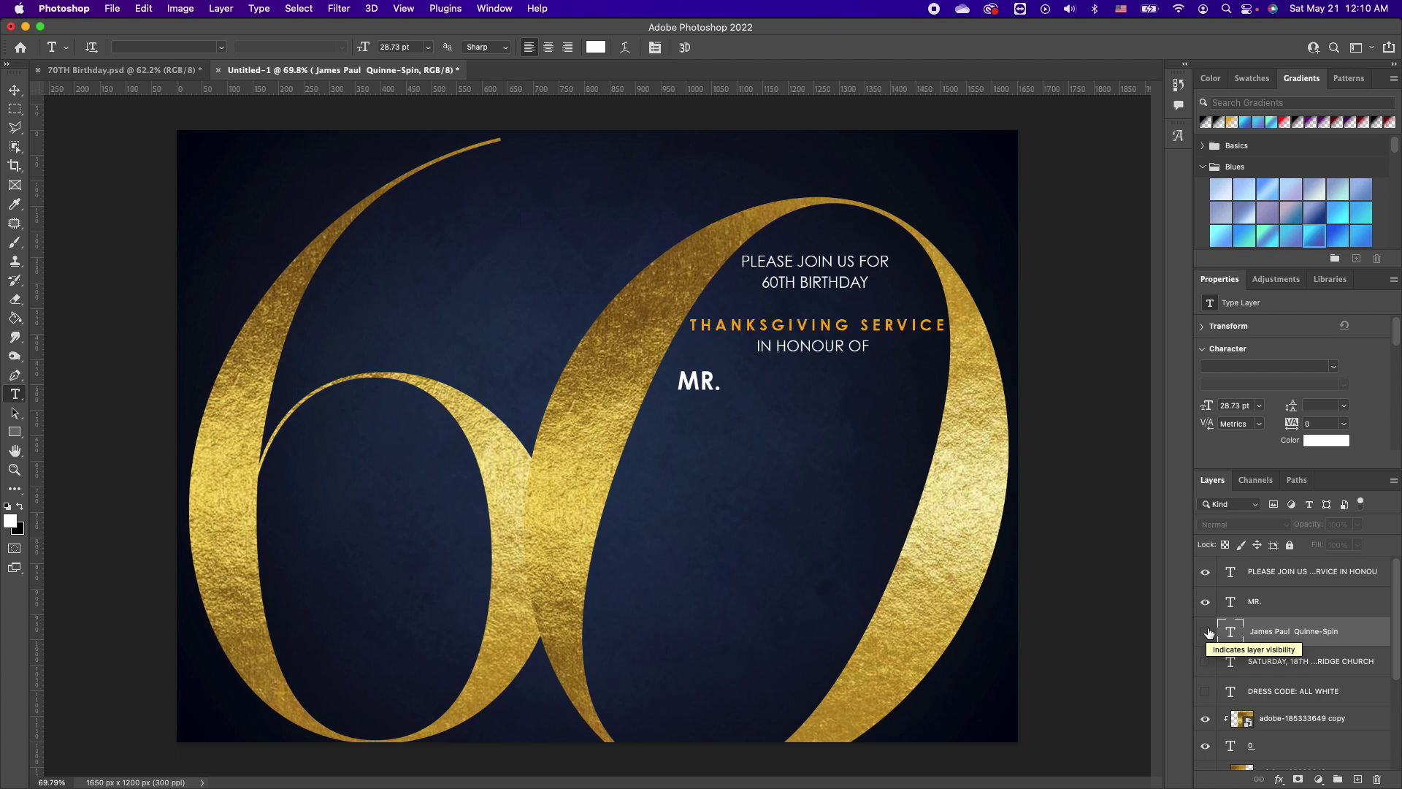
pyautogui.click(1205, 631)
pyautogui.click(759, 439)
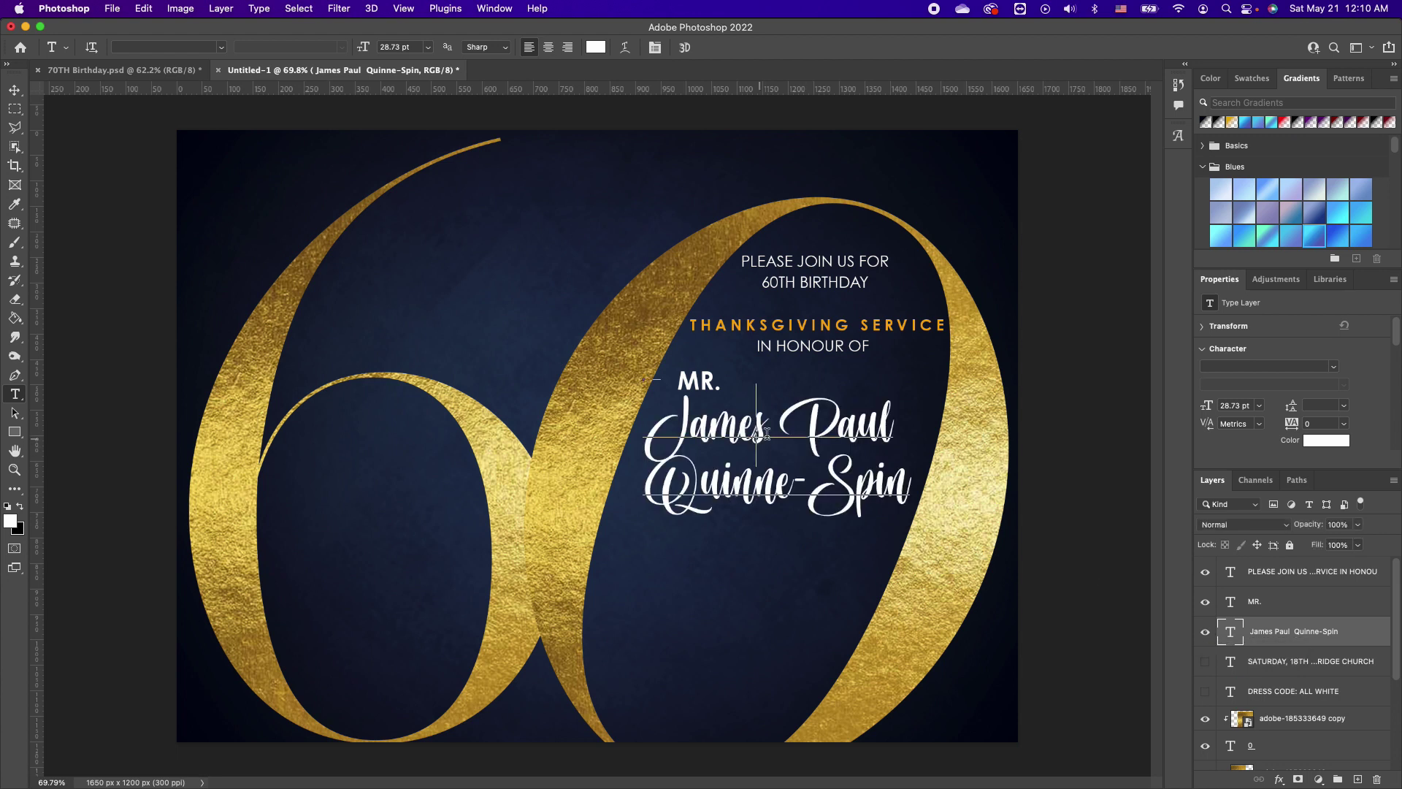
pyautogui.moveTo(742, 437); pyautogui.dragTo(708, 436)
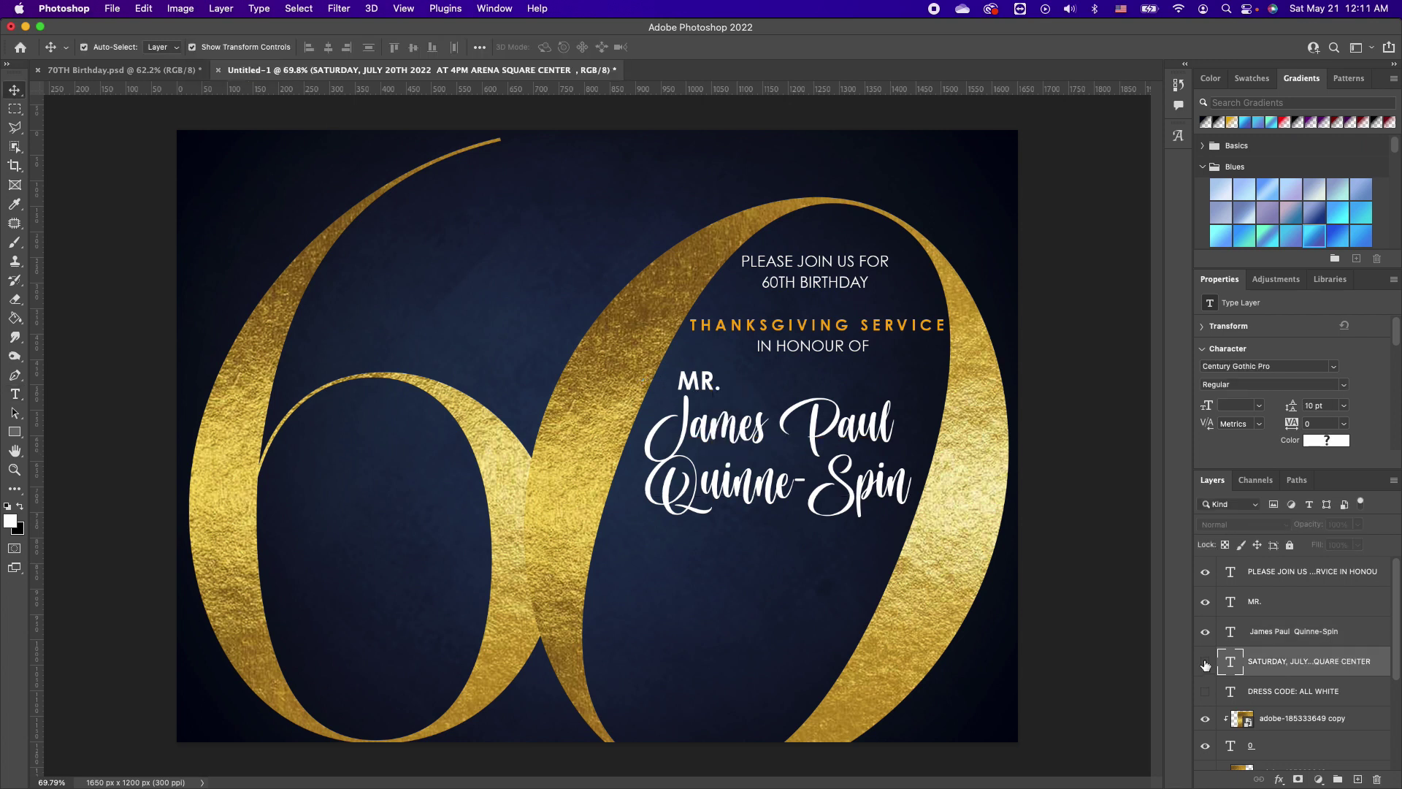
# Step: Show the text layers with the date, time and venue and with "DRESS CODE: ALL WHITE"
pyautogui.click(1206, 665)
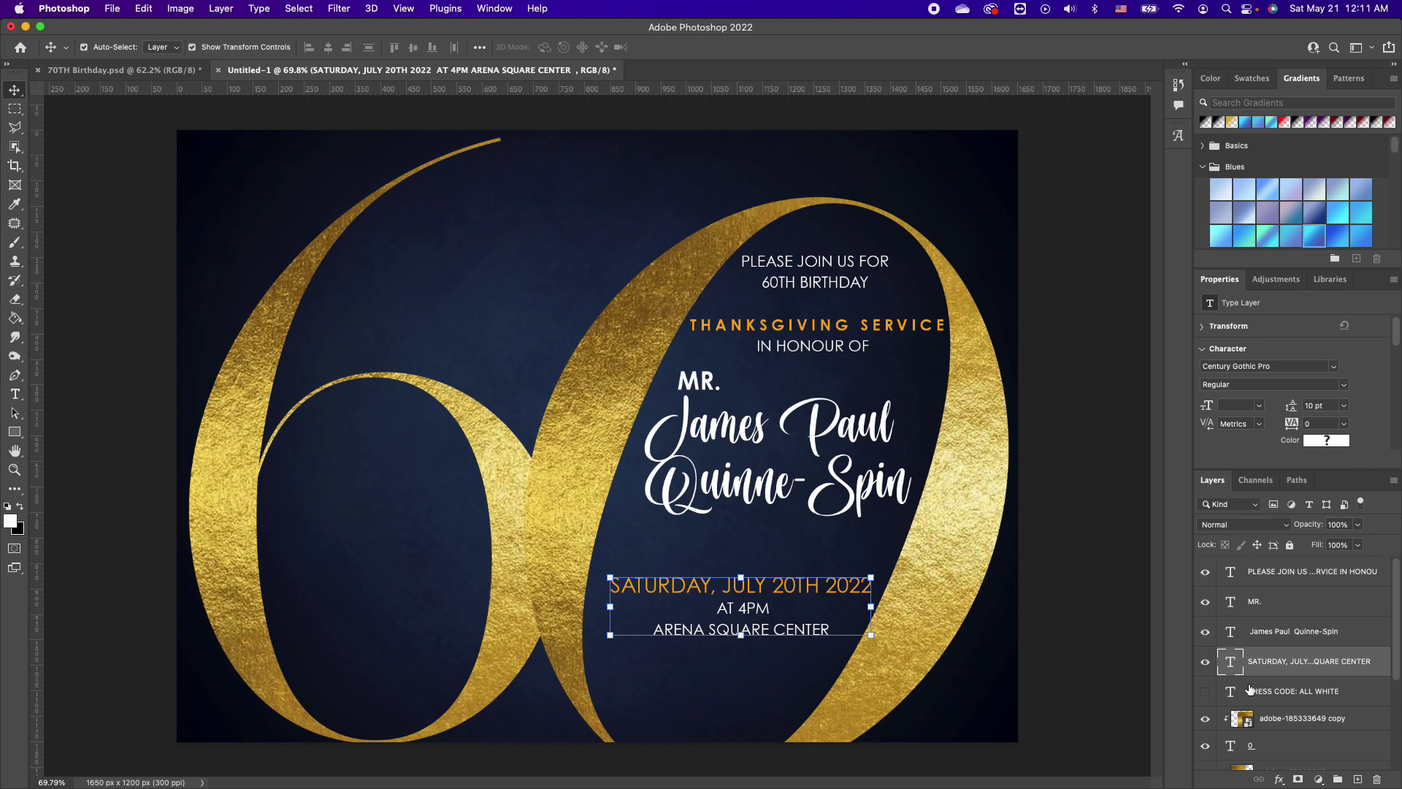
pyautogui.click(1206, 692)
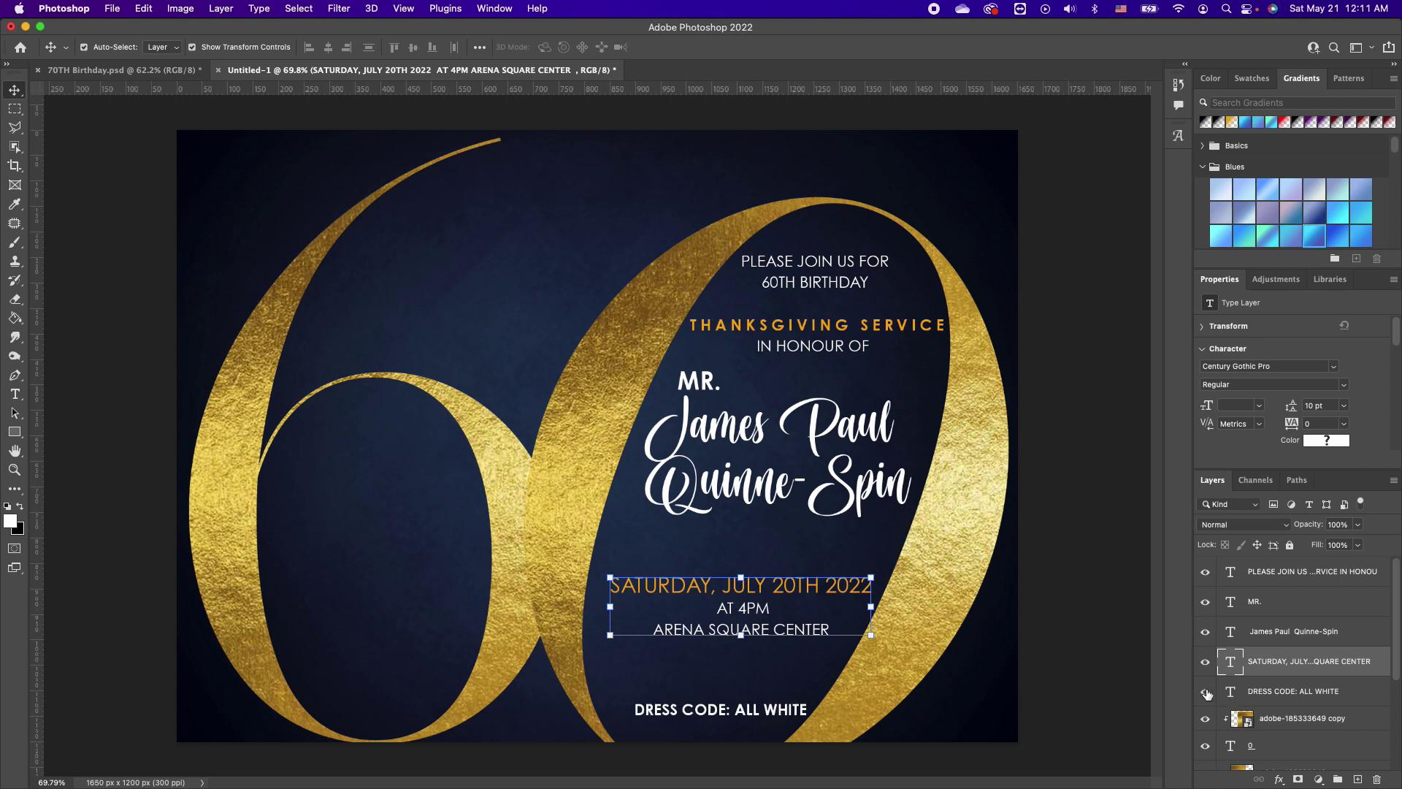
pyautogui.click(780, 711)
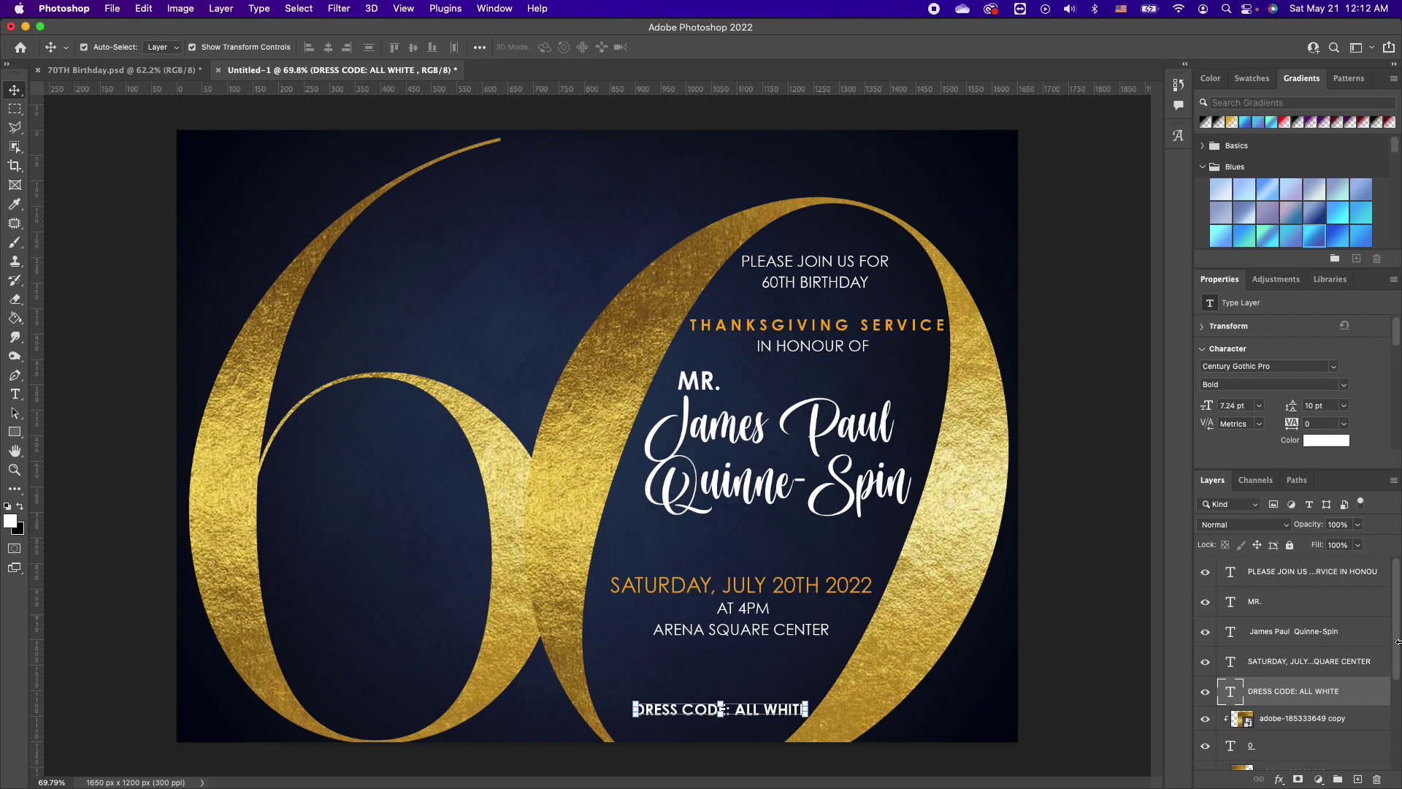
# Step: Select every layer from Layer 0 up to the invitation wording and unlock the gradient and blue texture layers
pyautogui.moveTo(1397, 653); pyautogui.dragTo(1386, 717)
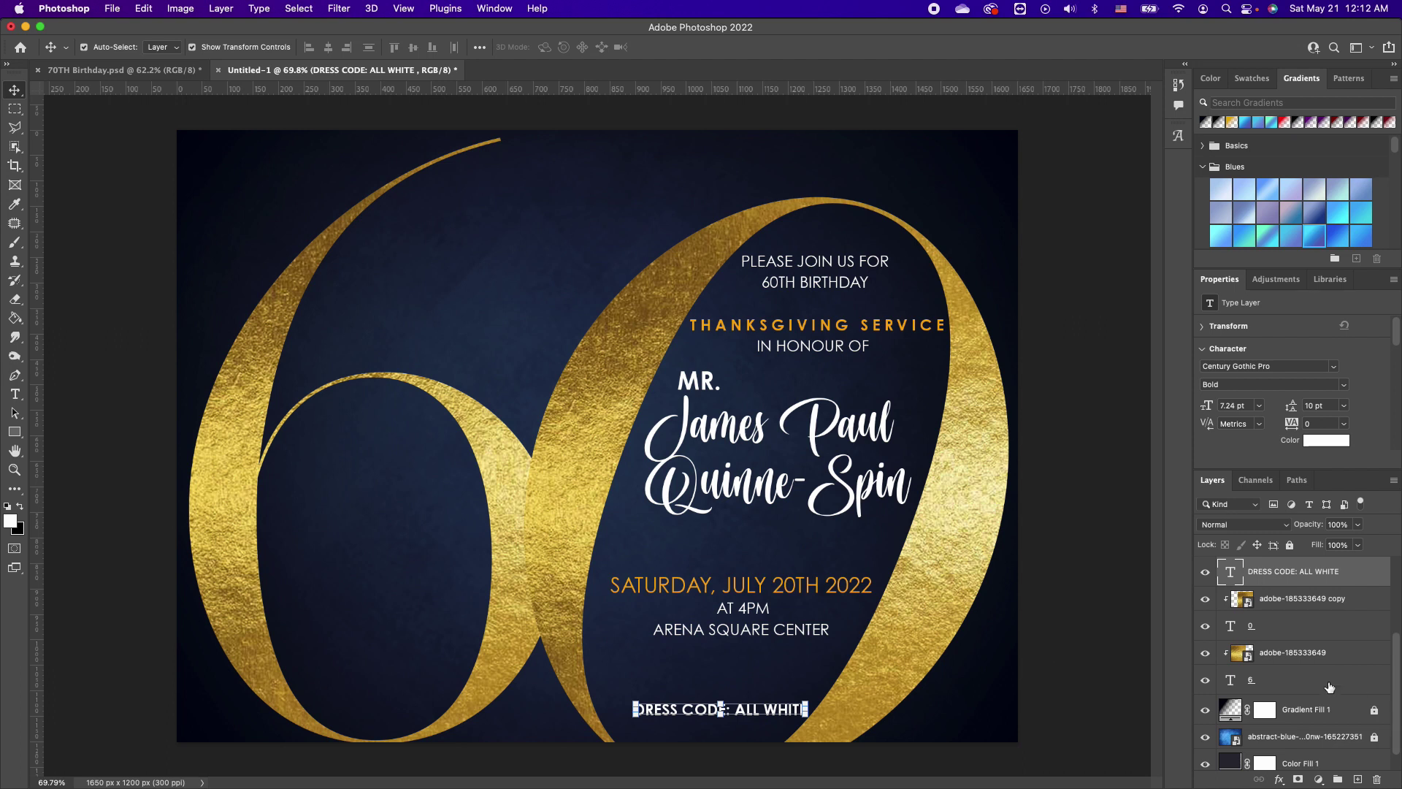
pyautogui.click(1351, 761)
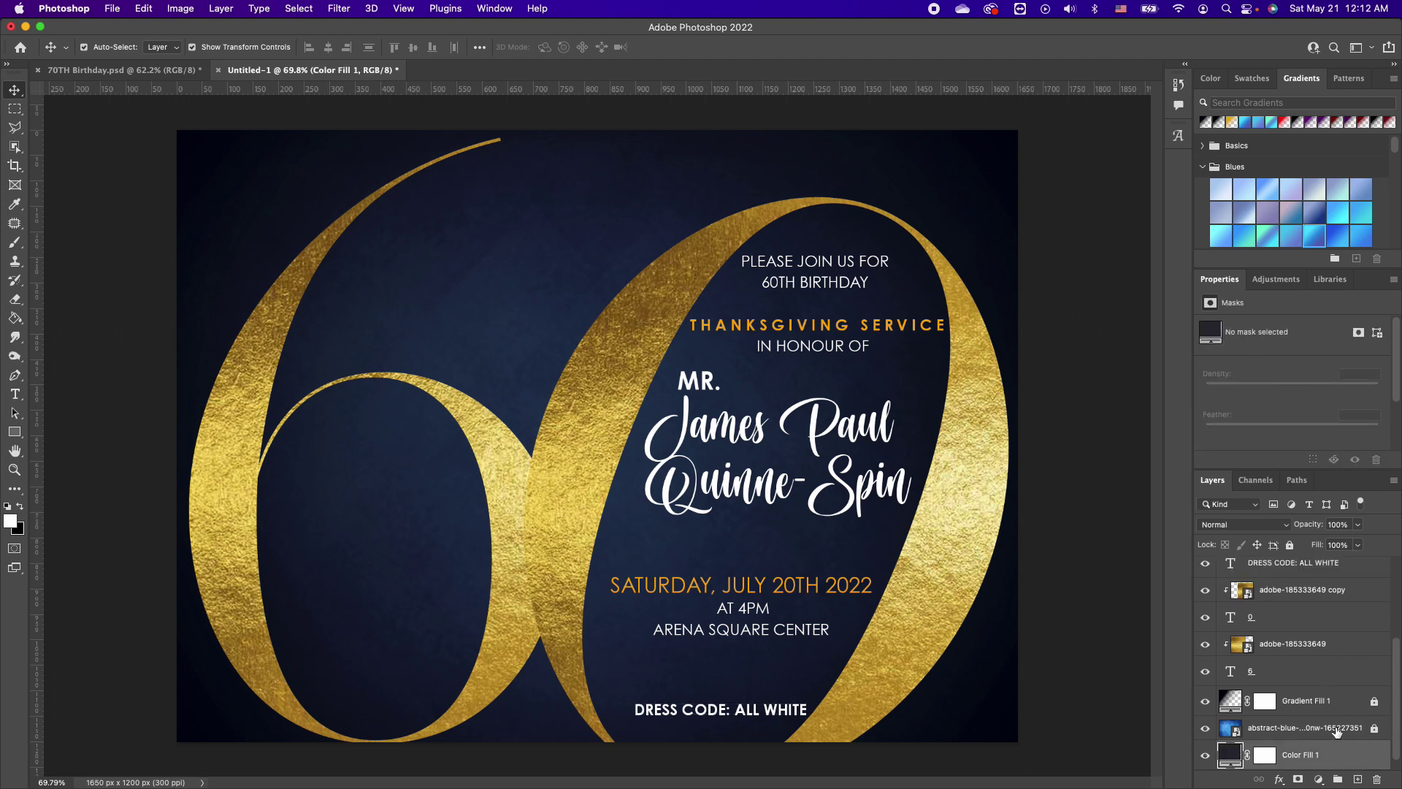
pyautogui.scroll(-1, 1334, 700)
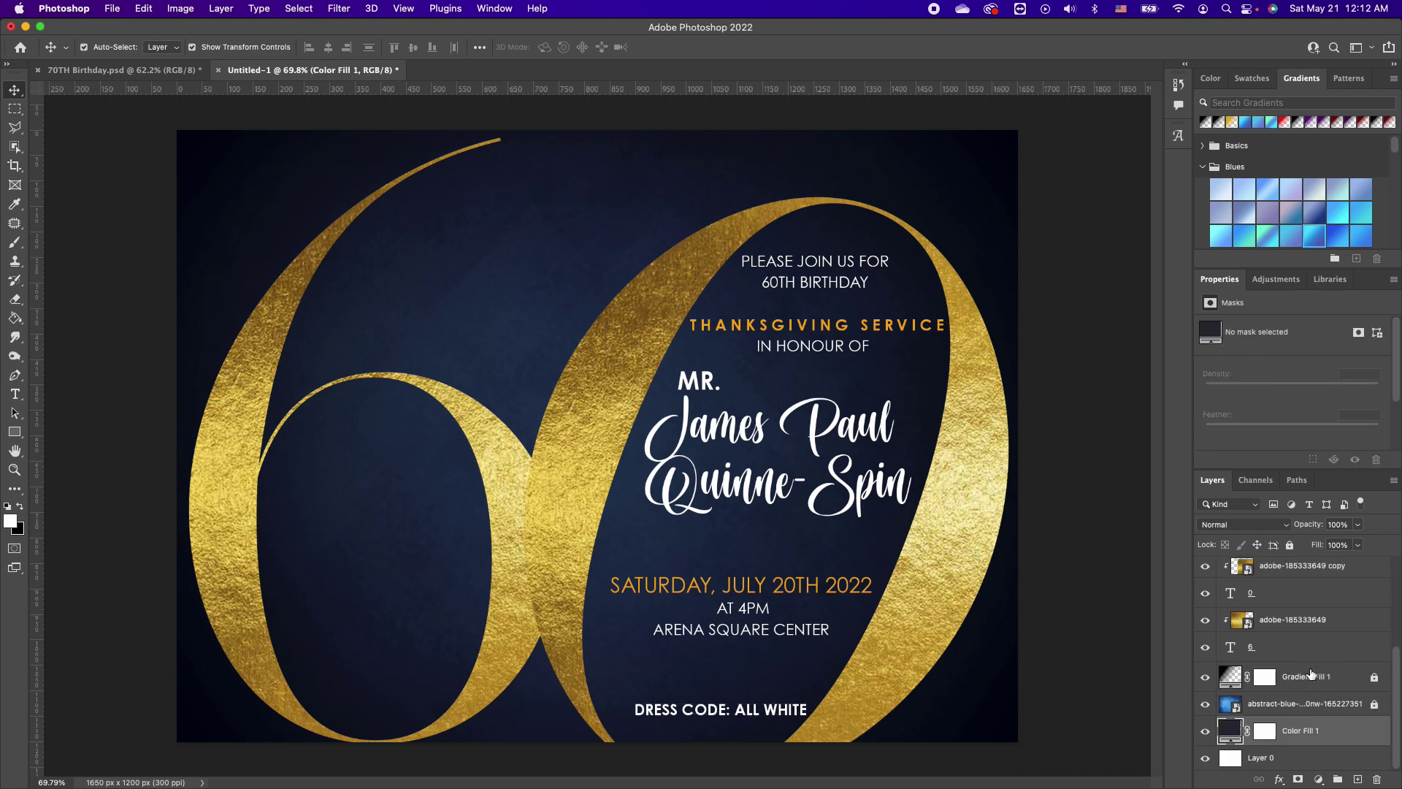
pyautogui.click(1337, 761)
pyautogui.scroll(5, 1337, 730)
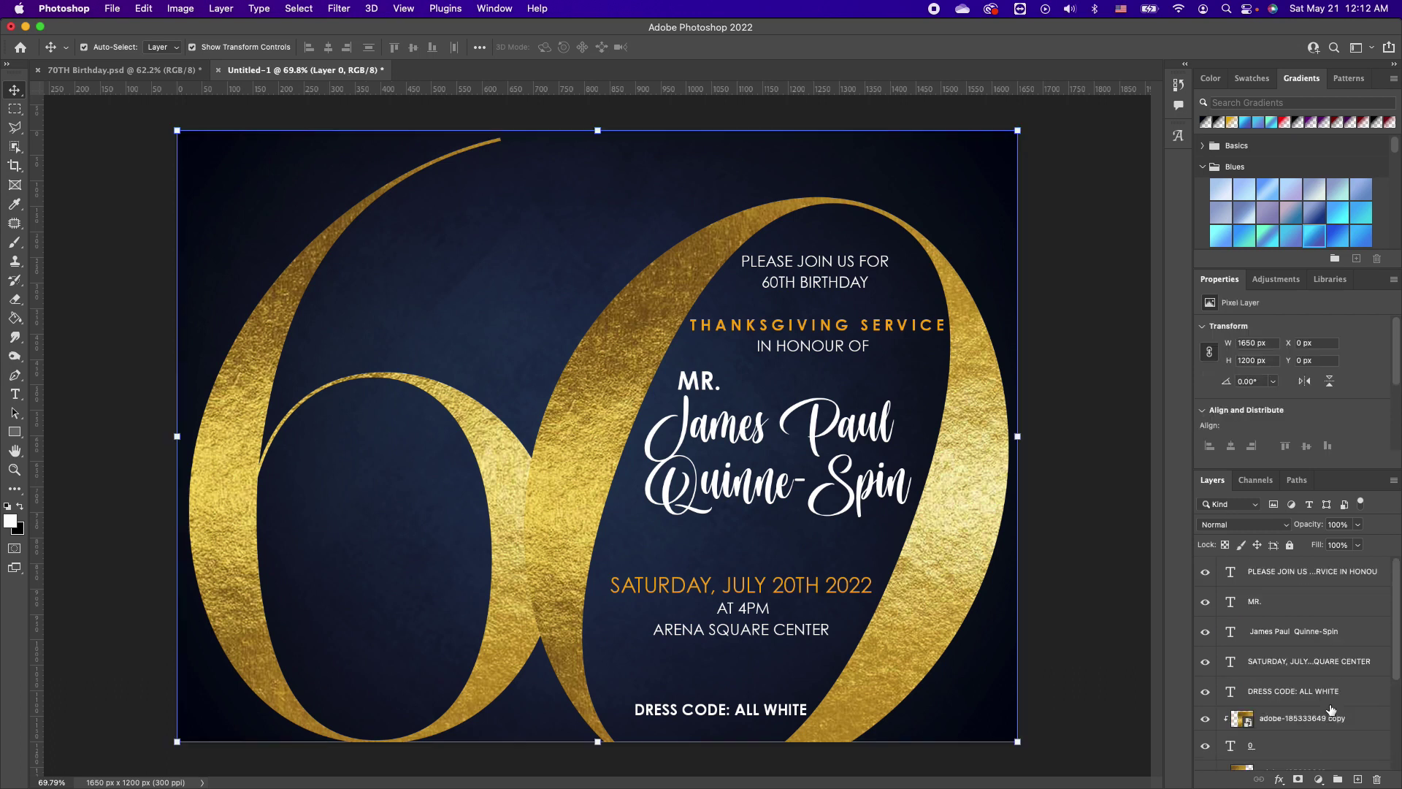
pyautogui.keyDown('shift'); pyautogui.click(1287, 577); pyautogui.keyUp('shift')
pyautogui.scroll(-5, 1329, 674)
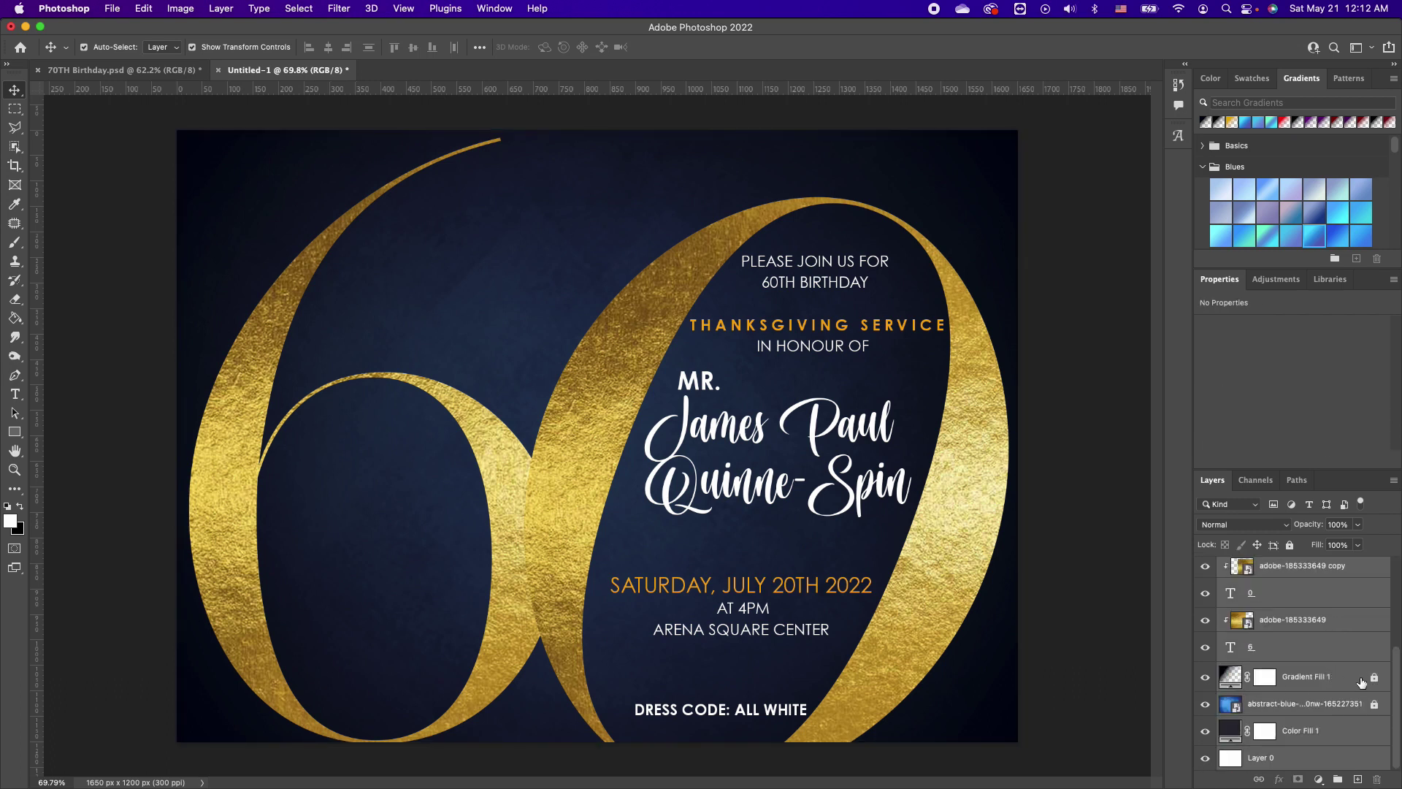
pyautogui.click(1375, 704)
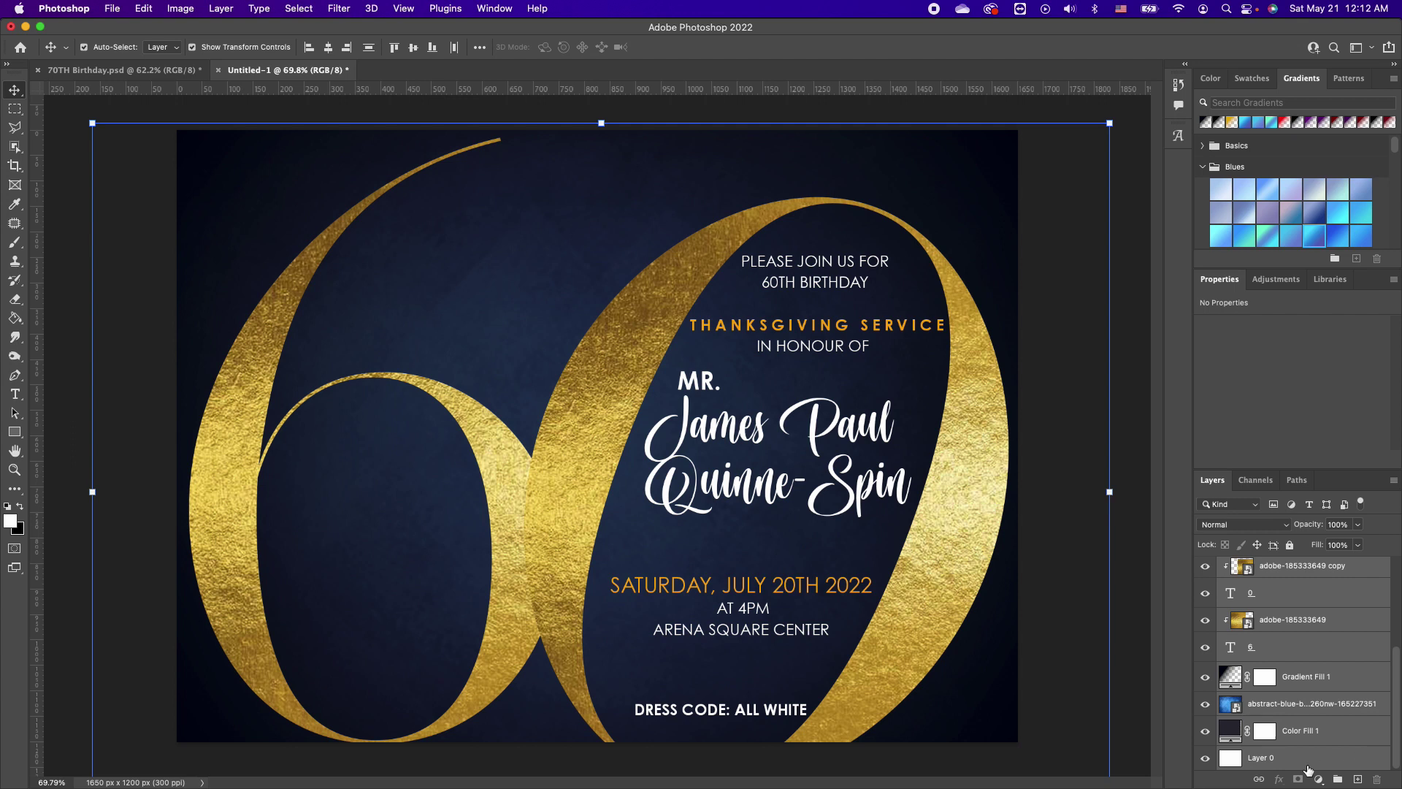
# Step: Group all the selected layers and duplicate the group
pyautogui.click(1336, 780)
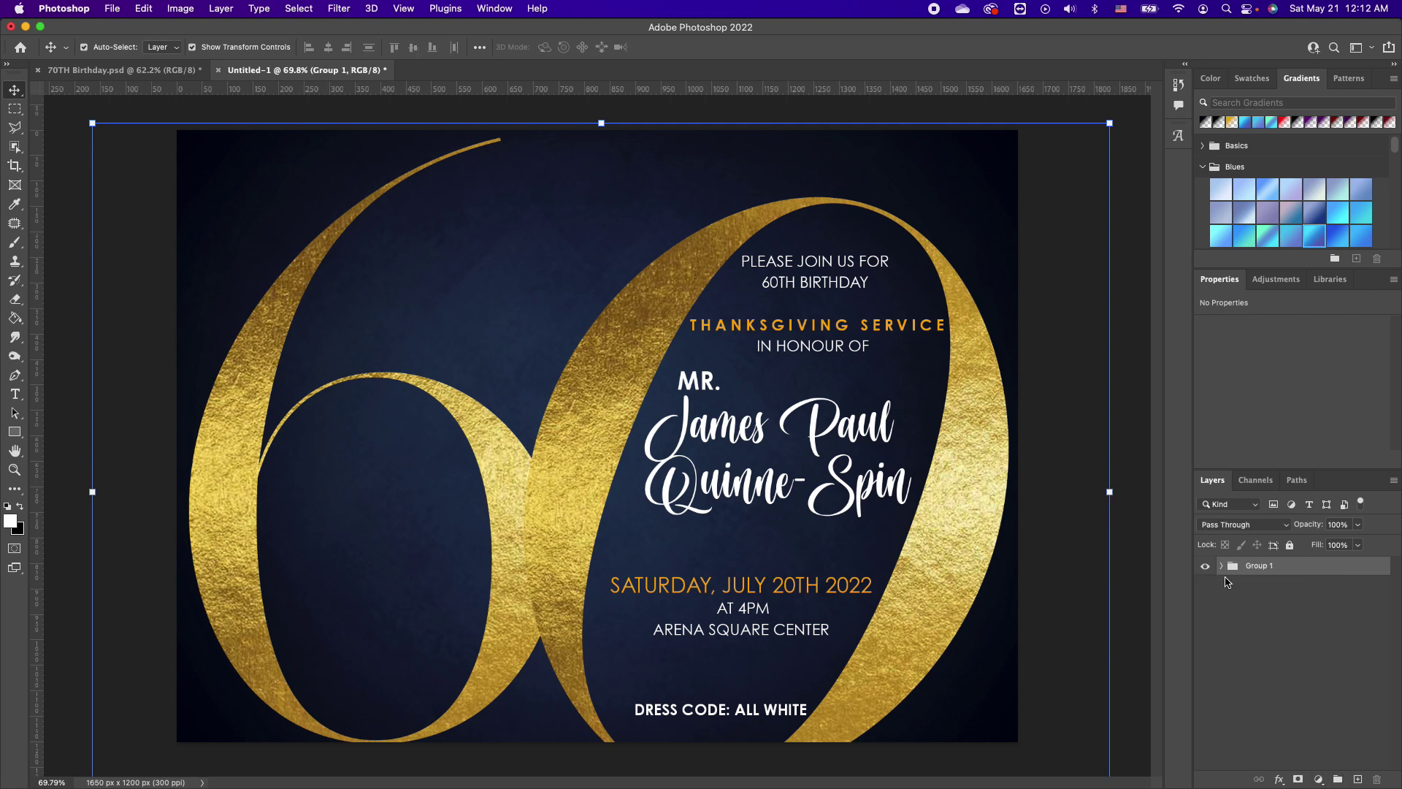
pyautogui.click(1338, 590)
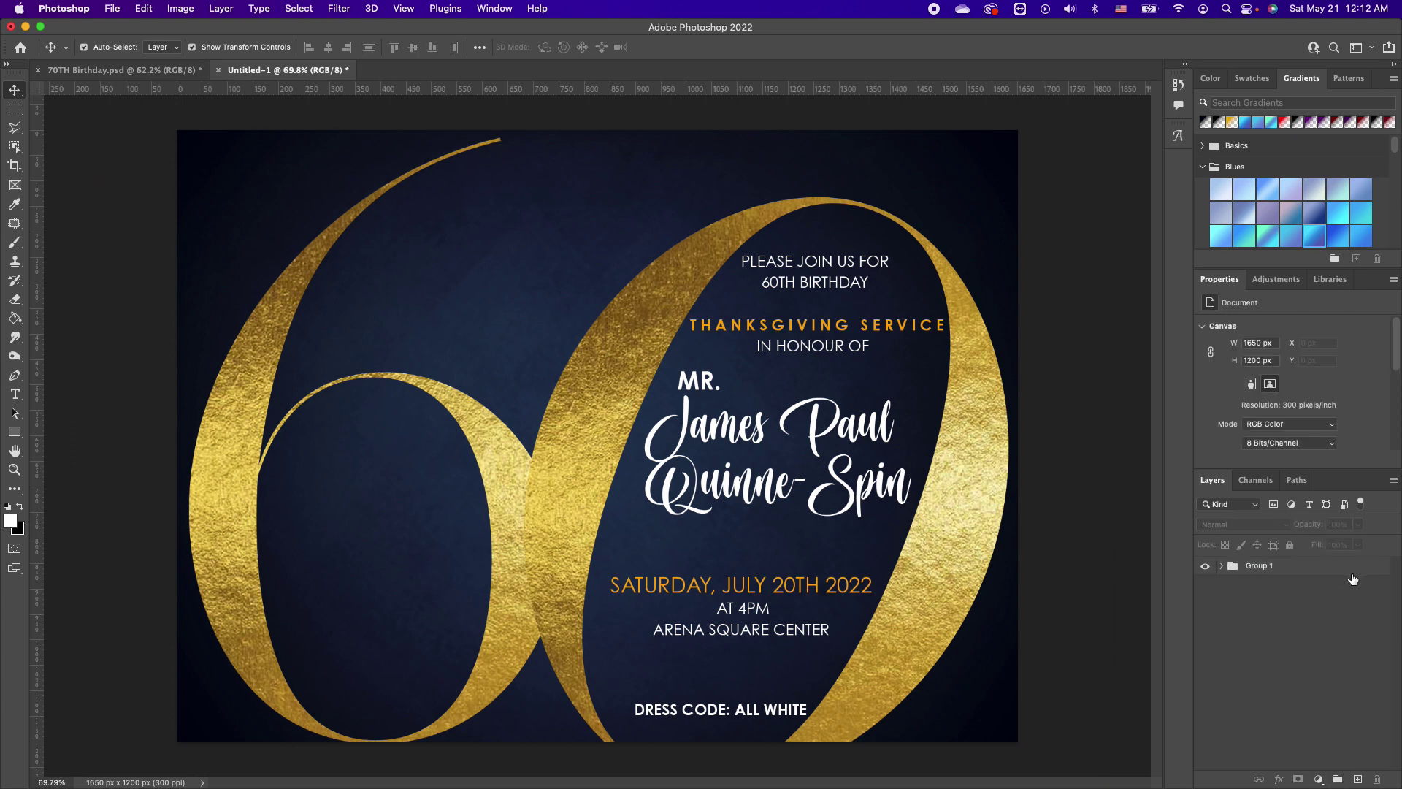
pyautogui.moveTo(1358, 575); pyautogui.dragTo(1359, 777)
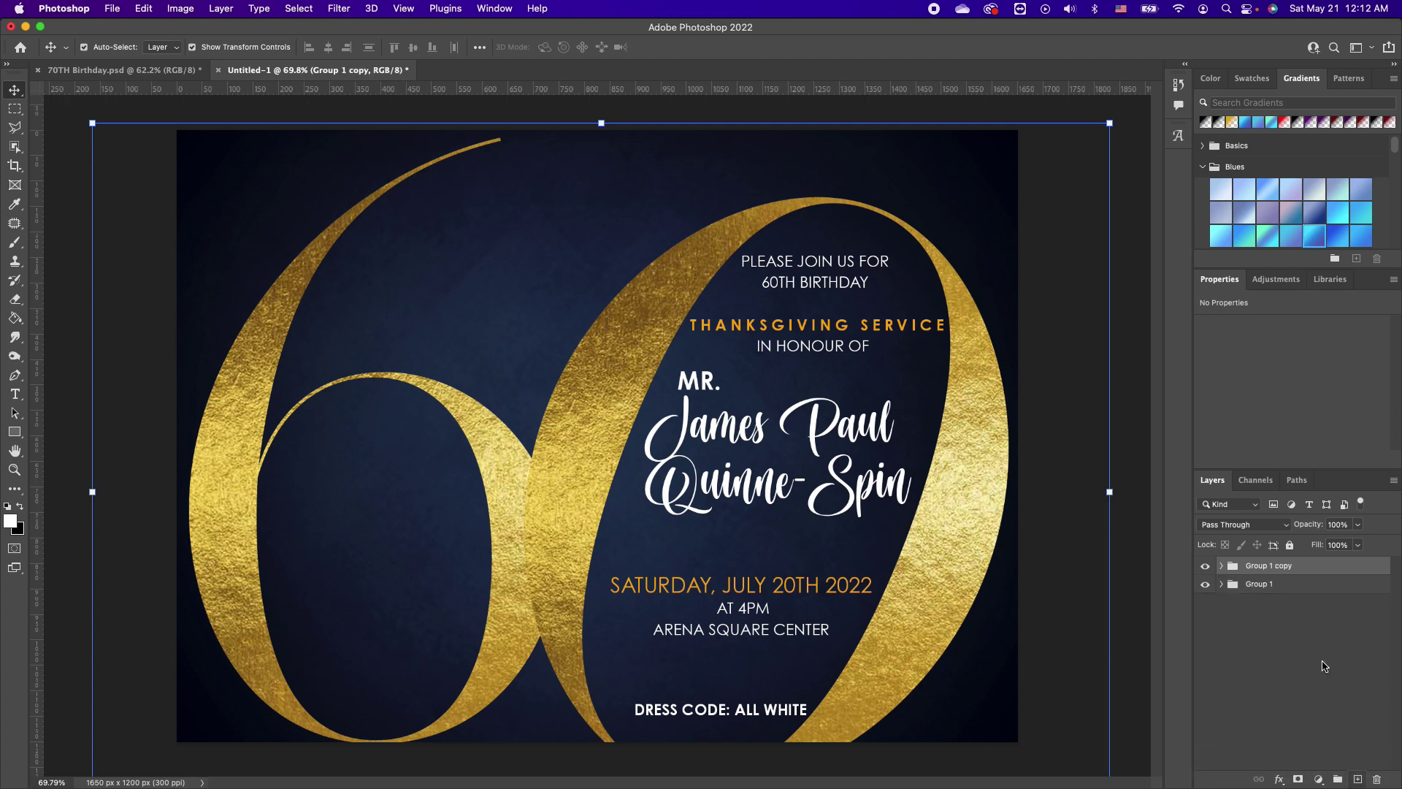
# Step: Place the gold-background image above the gradient fill in the duplicated group and scale it to cover the canvas
pyautogui.click(1221, 566)
pyautogui.scroll(-5, 1319, 723)
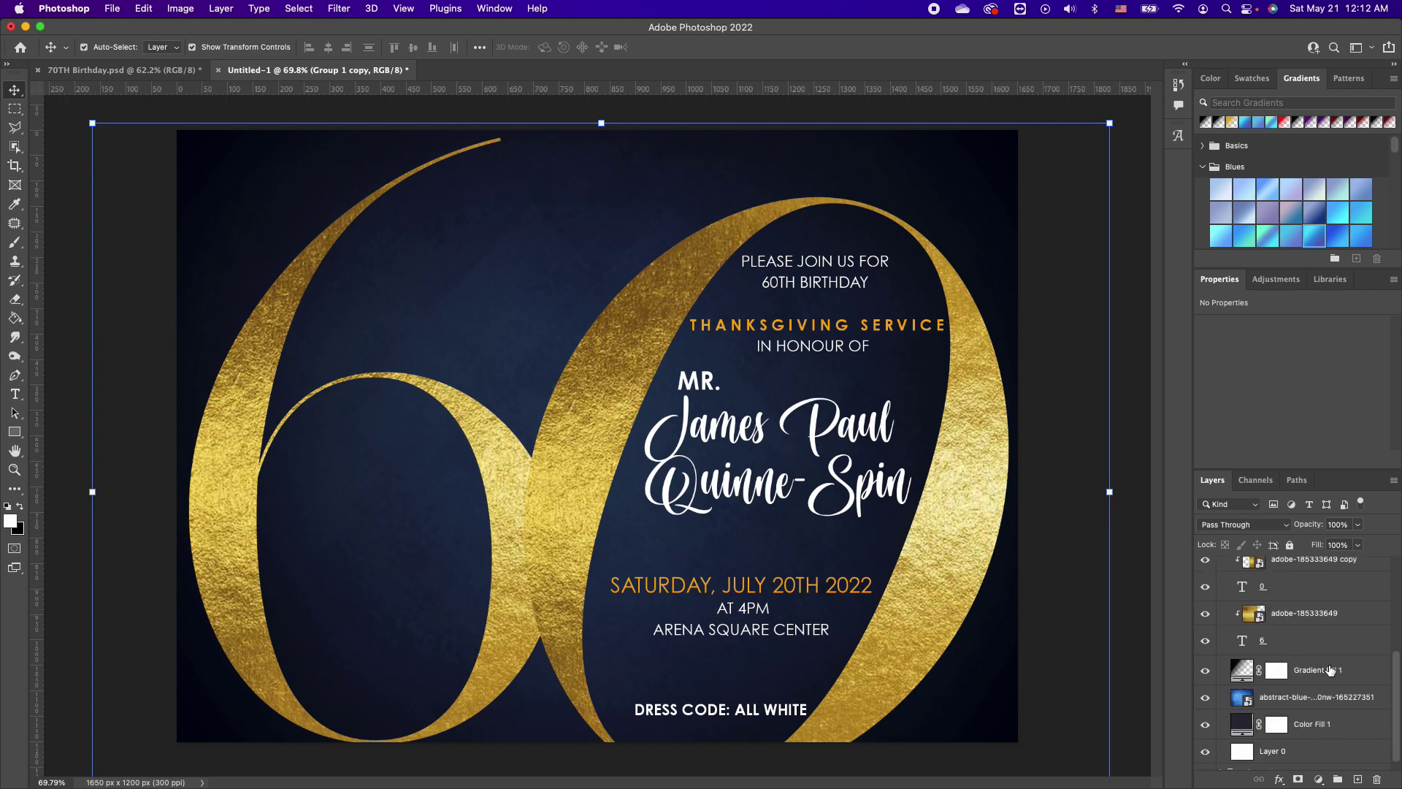
pyautogui.click(1360, 673)
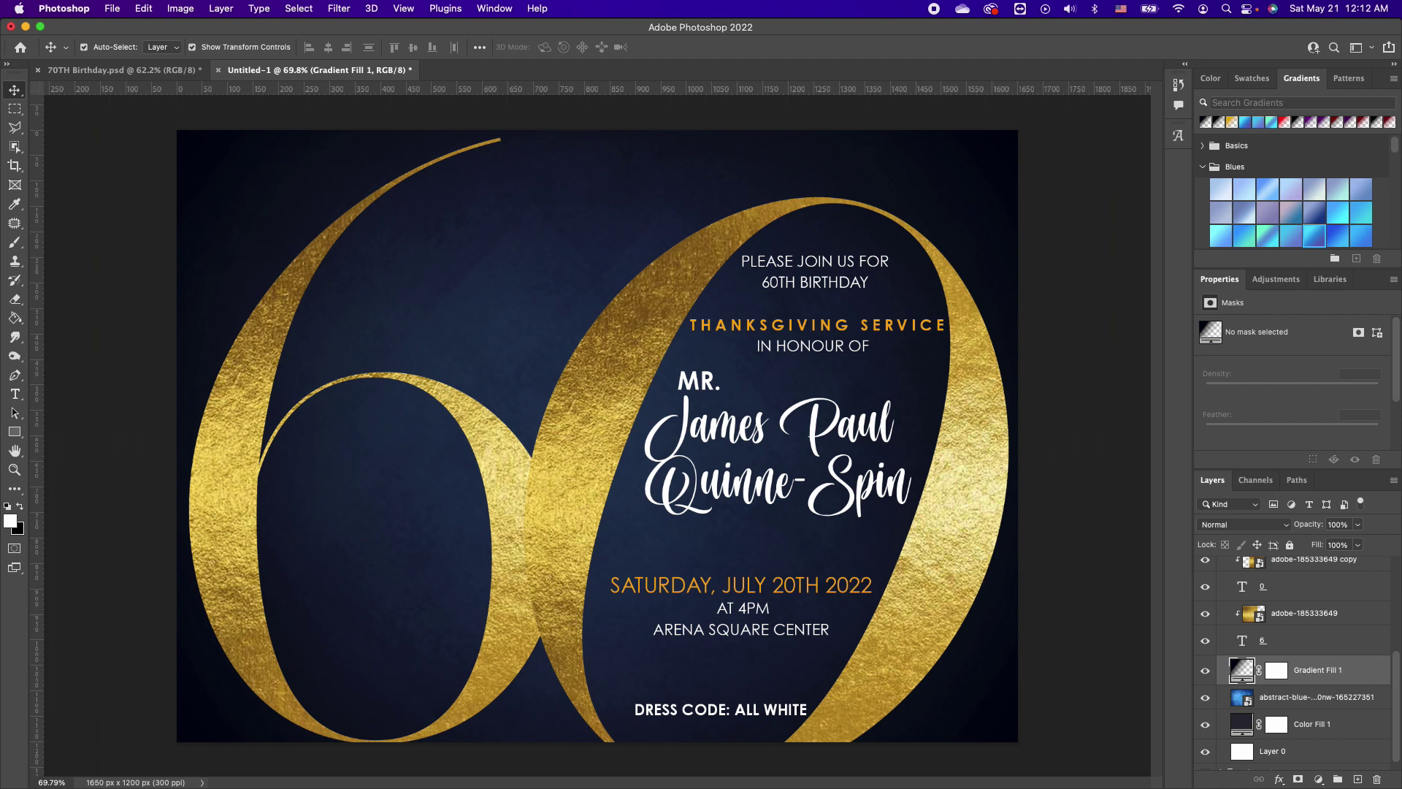
pyautogui.moveTo(775, 788); pyautogui.dragTo(646, 504)
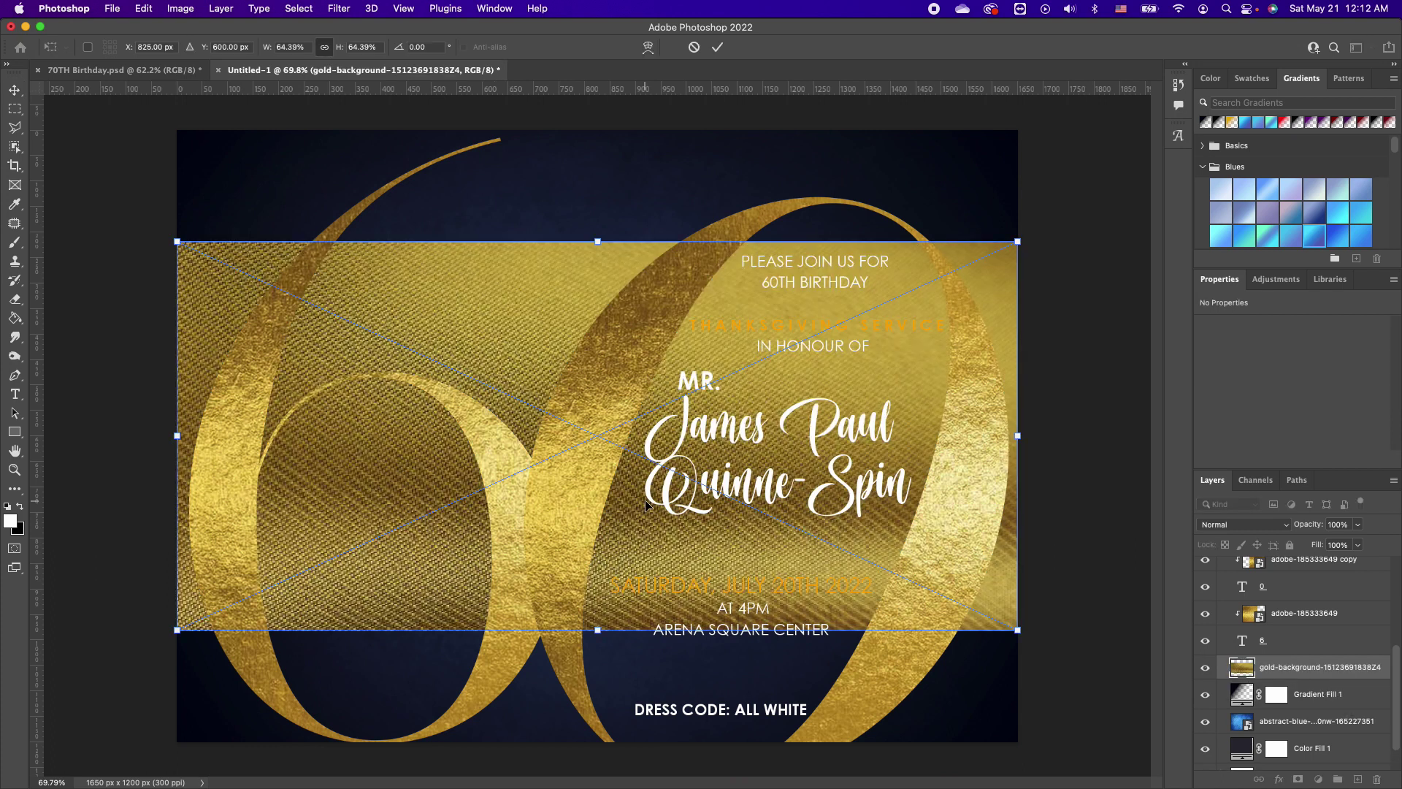
pyautogui.moveTo(598, 241); pyautogui.dragTo(721, 95)
pyautogui.moveTo(594, 632); pyautogui.dragTo(597, 765)
pyautogui.press('Return')
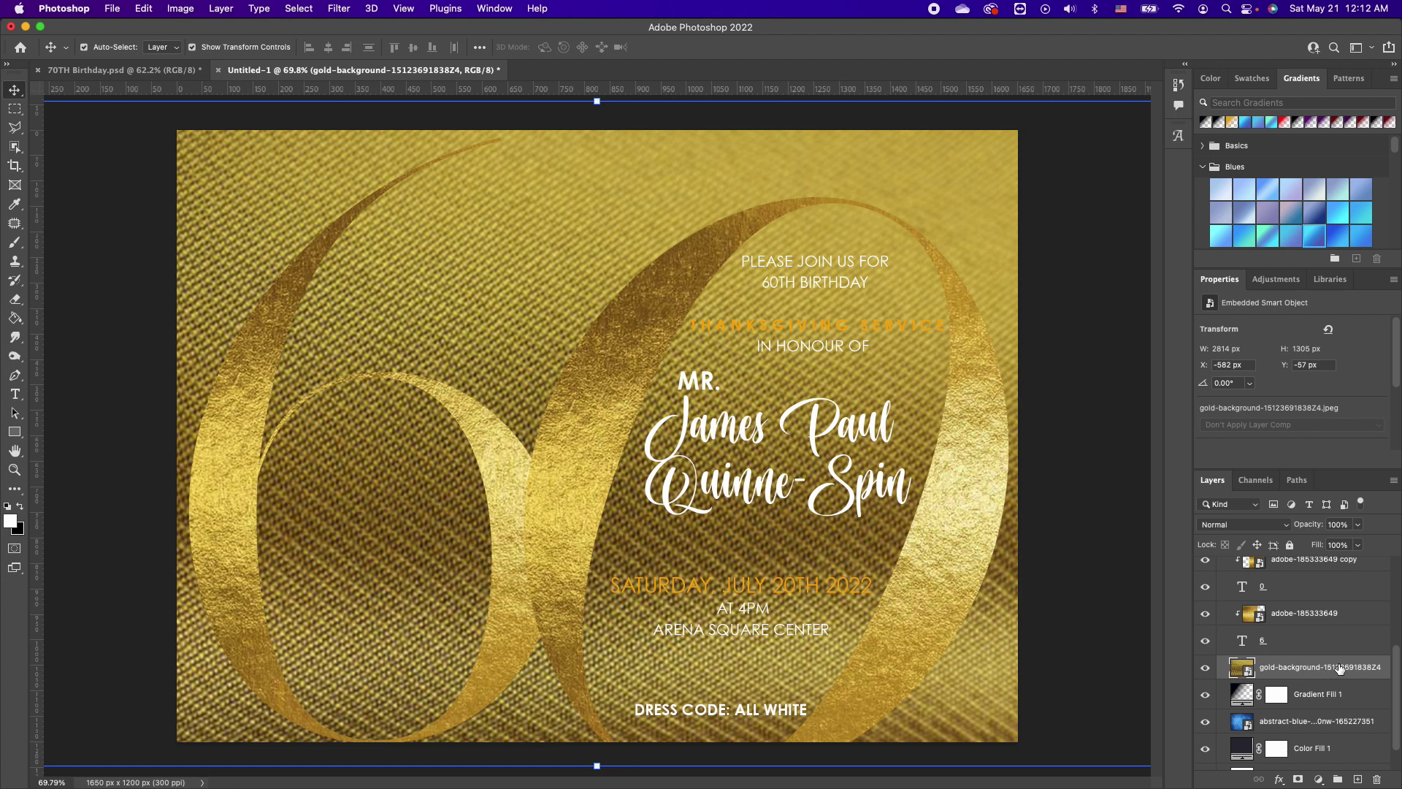
# Step: Hide the gradient, blue texture and colour fill layers, and lighten the gold background with a Hue/Saturation adjustment of Lightness +73
pyautogui.moveTo(1202, 701); pyautogui.dragTo(1207, 754)
pyautogui.click(1319, 780)
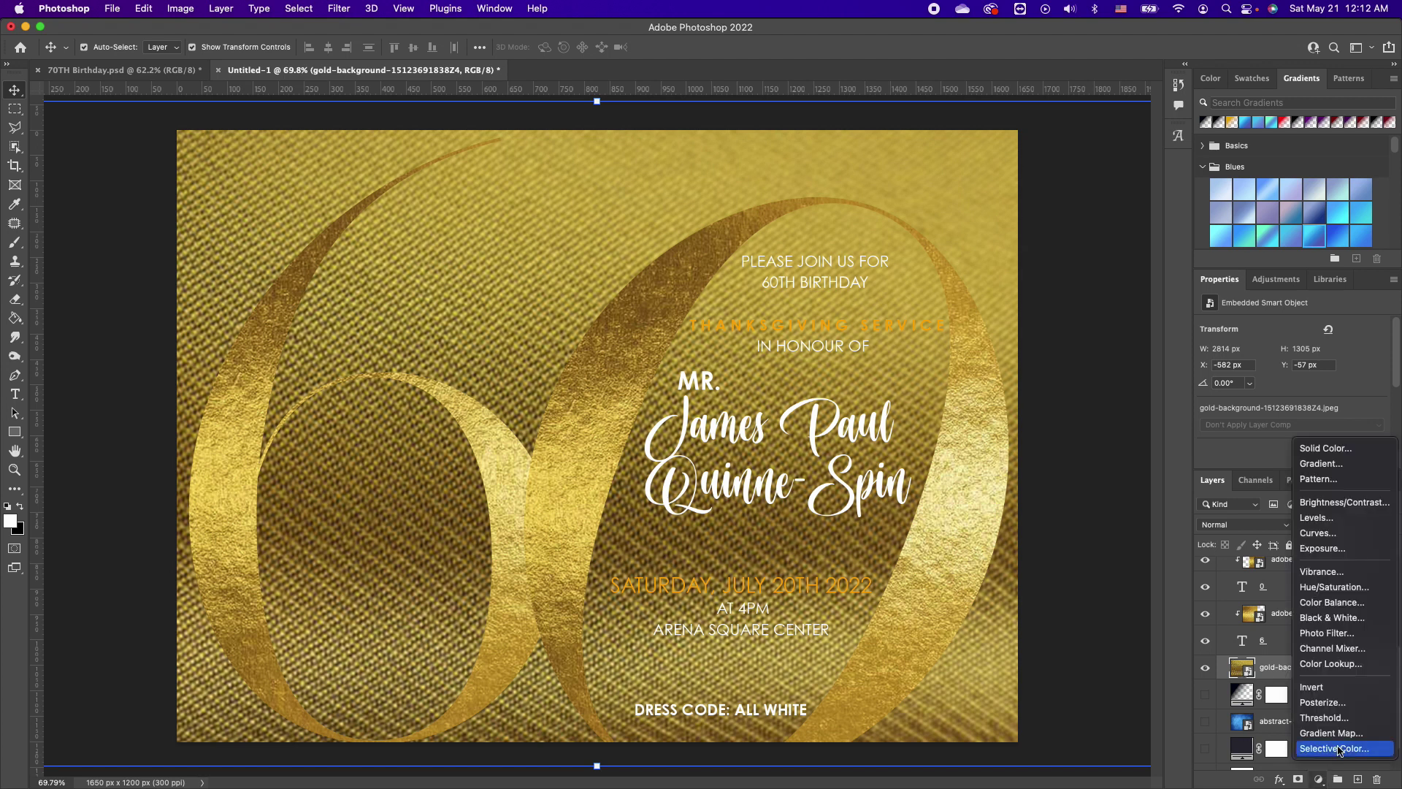
pyautogui.click(1352, 592)
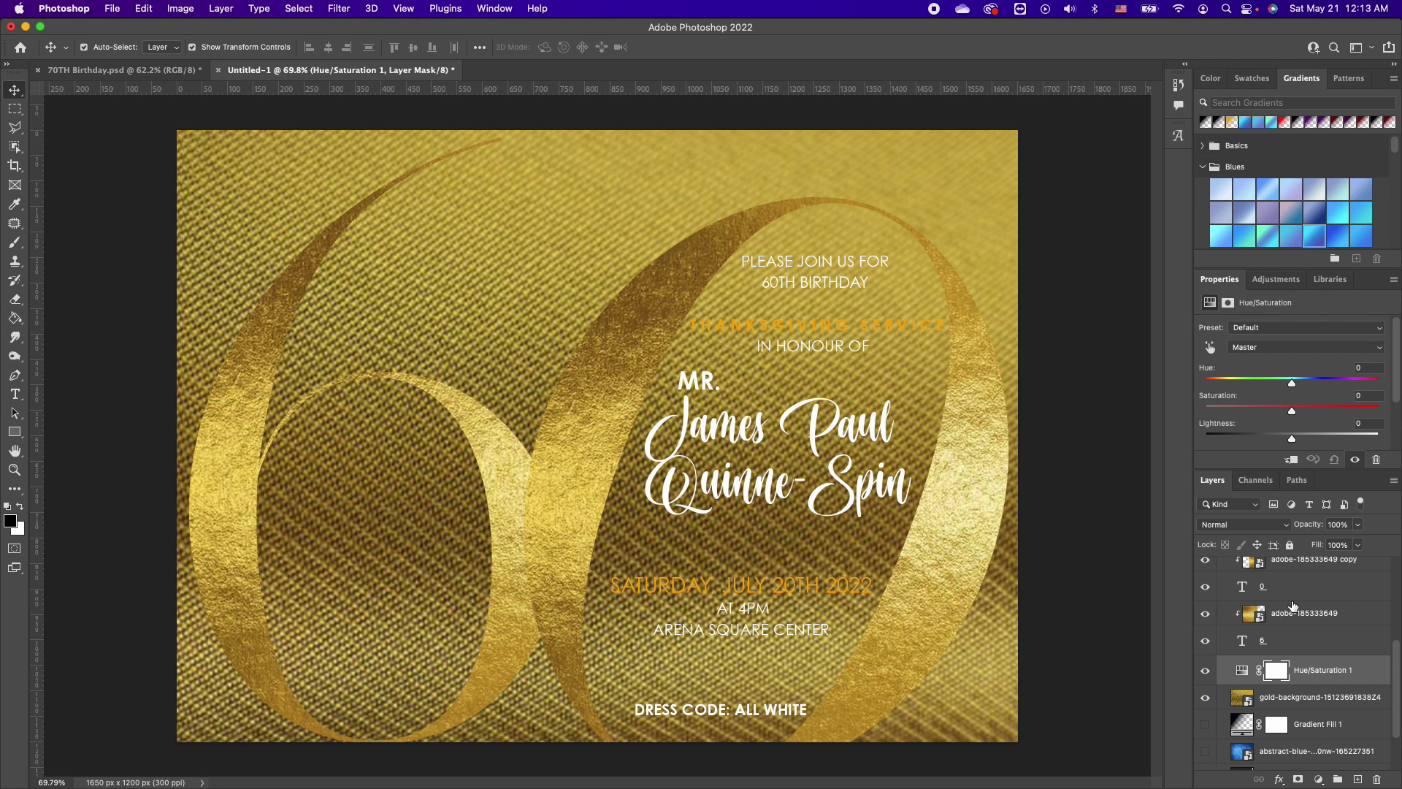
pyautogui.moveTo(1293, 439); pyautogui.dragTo(1357, 435)
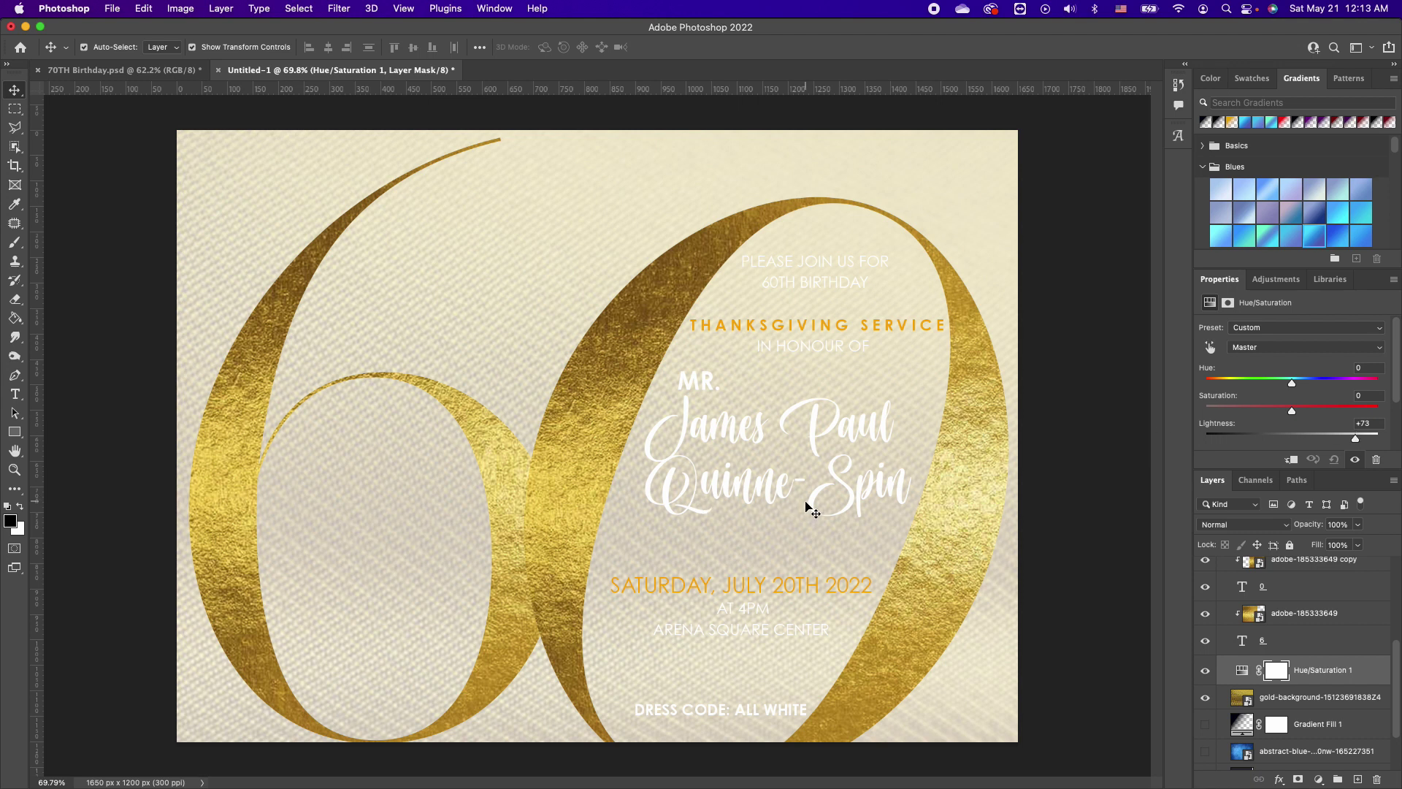
# Step: Recolour the honoree's name golden orange (#eca516), sampled from the canvas
pyautogui.doubleClick(761, 489)
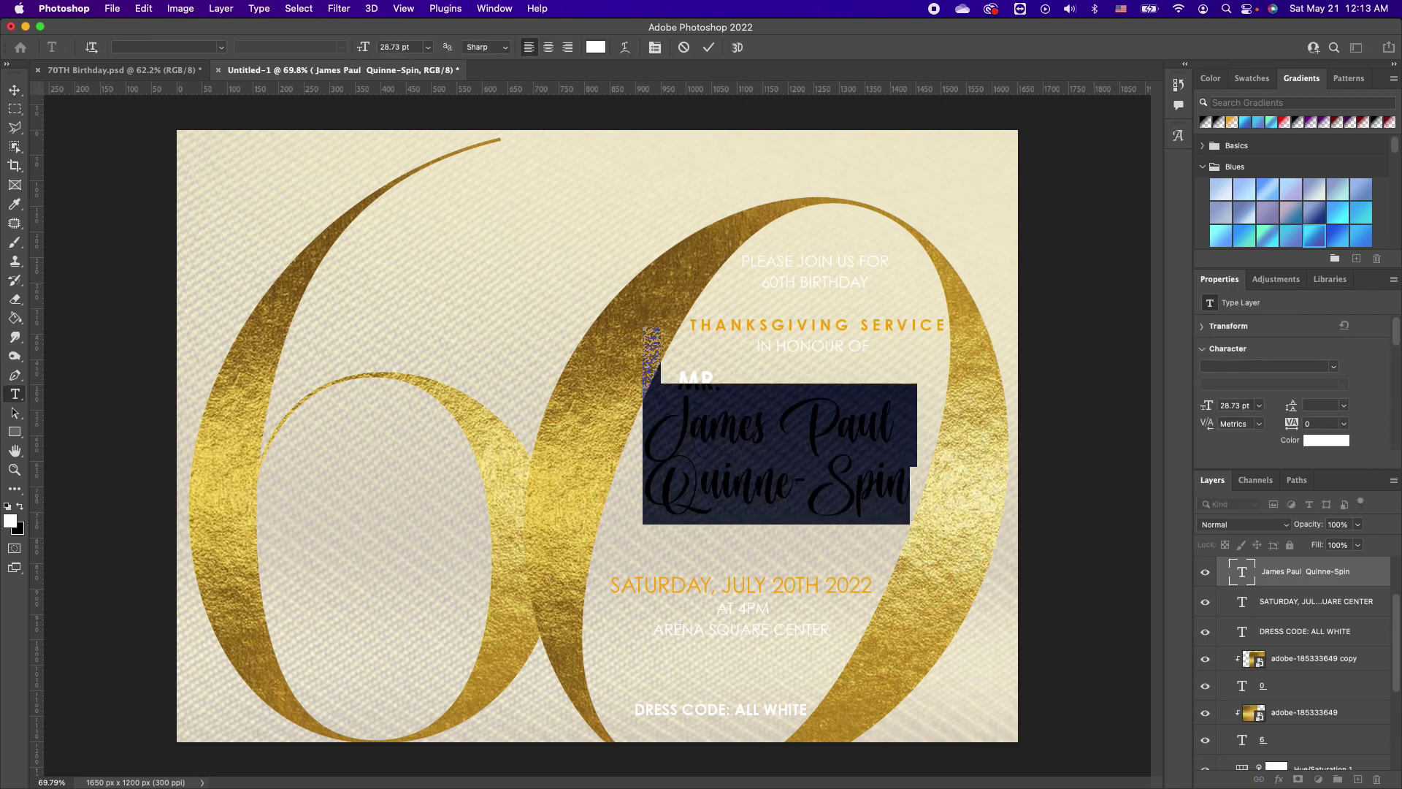
pyautogui.click(12, 520)
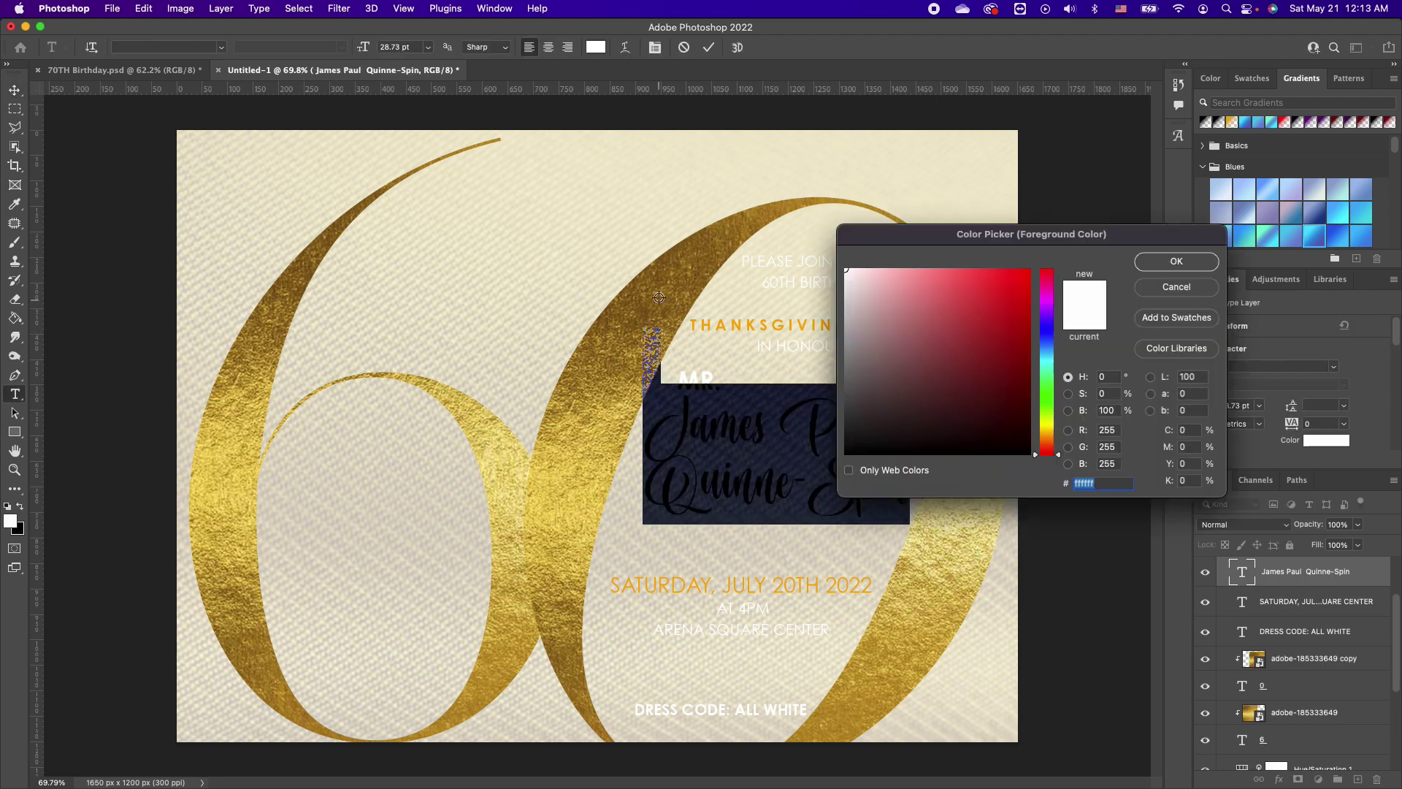
pyautogui.click(646, 320)
pyautogui.click(1018, 284)
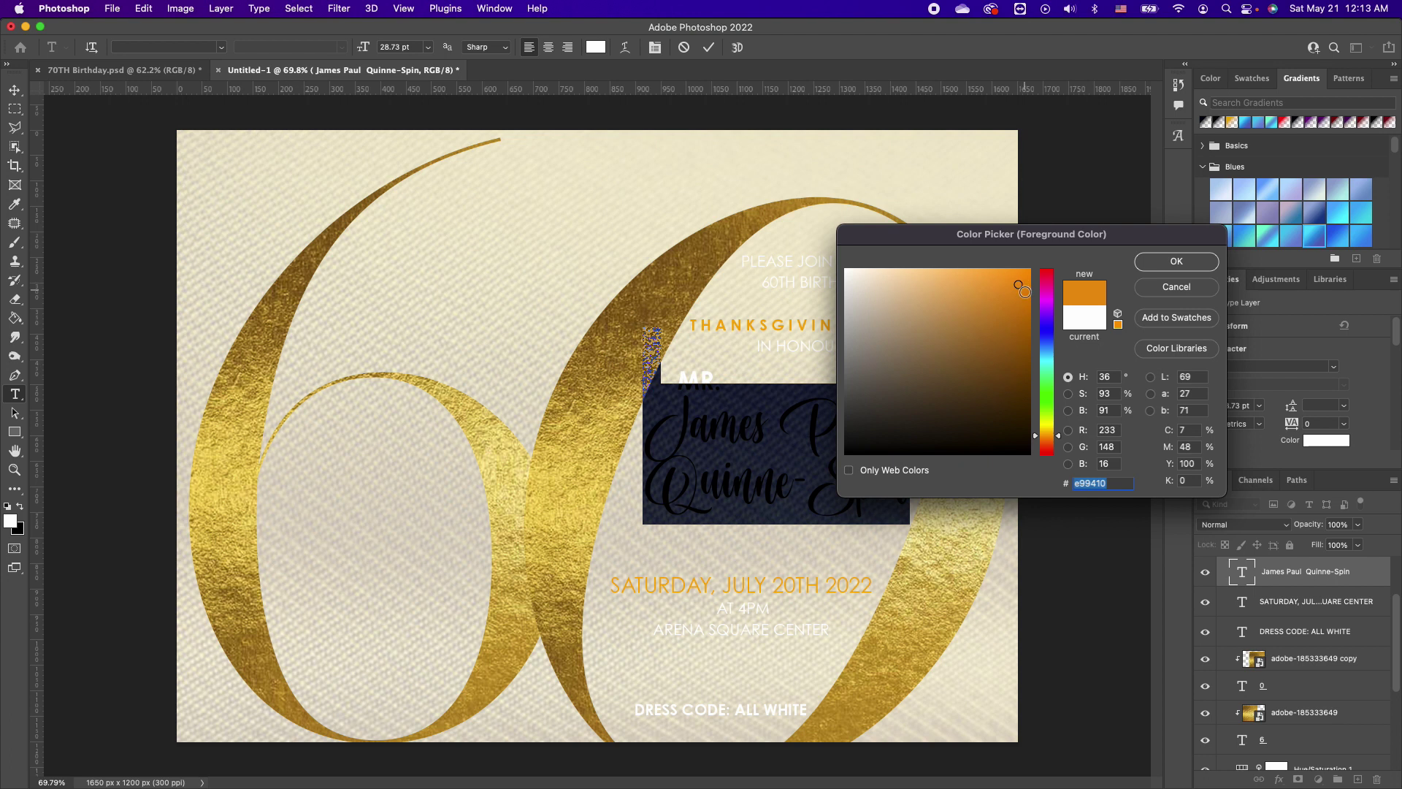
pyautogui.click(1027, 304)
pyautogui.click(605, 382)
pyautogui.click(1013, 283)
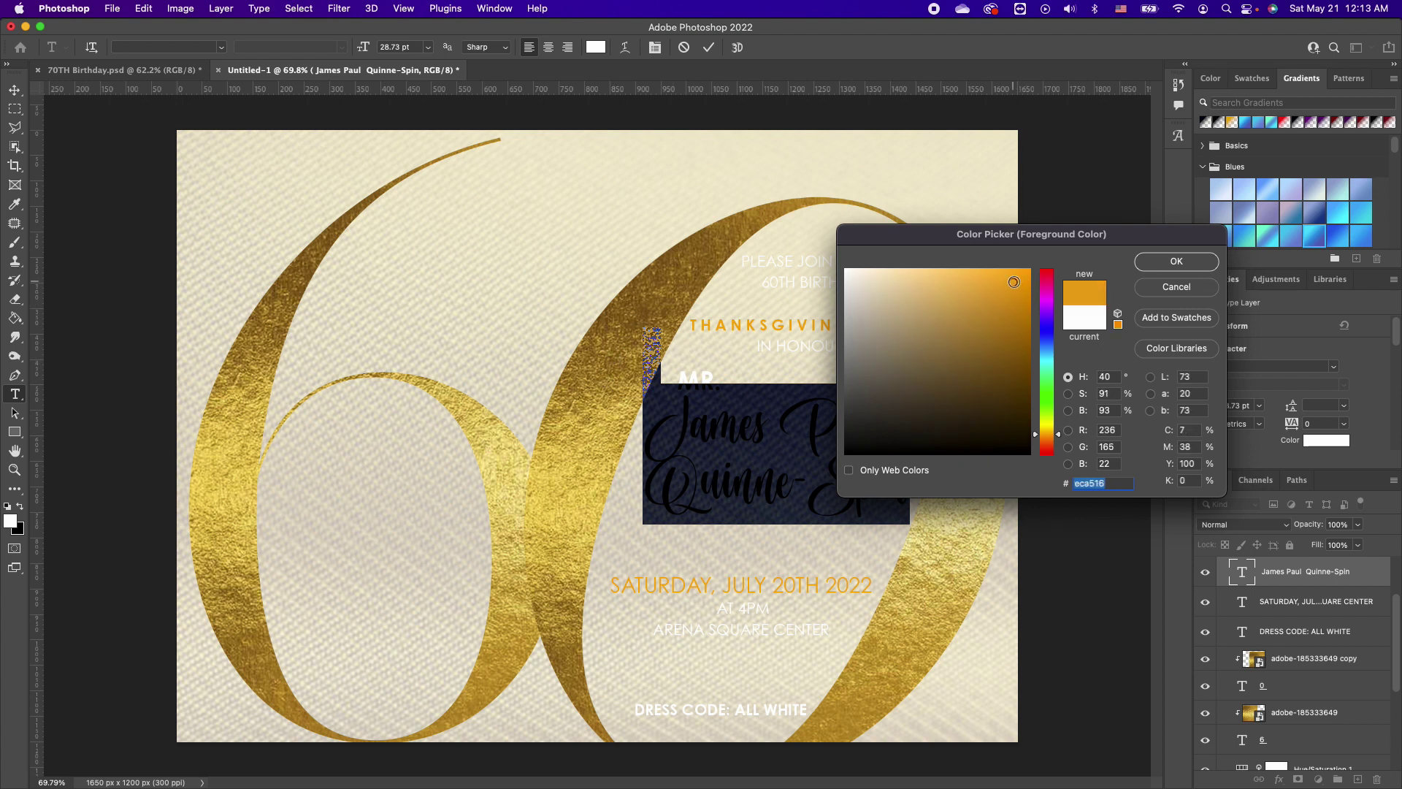
pyautogui.click(1177, 262)
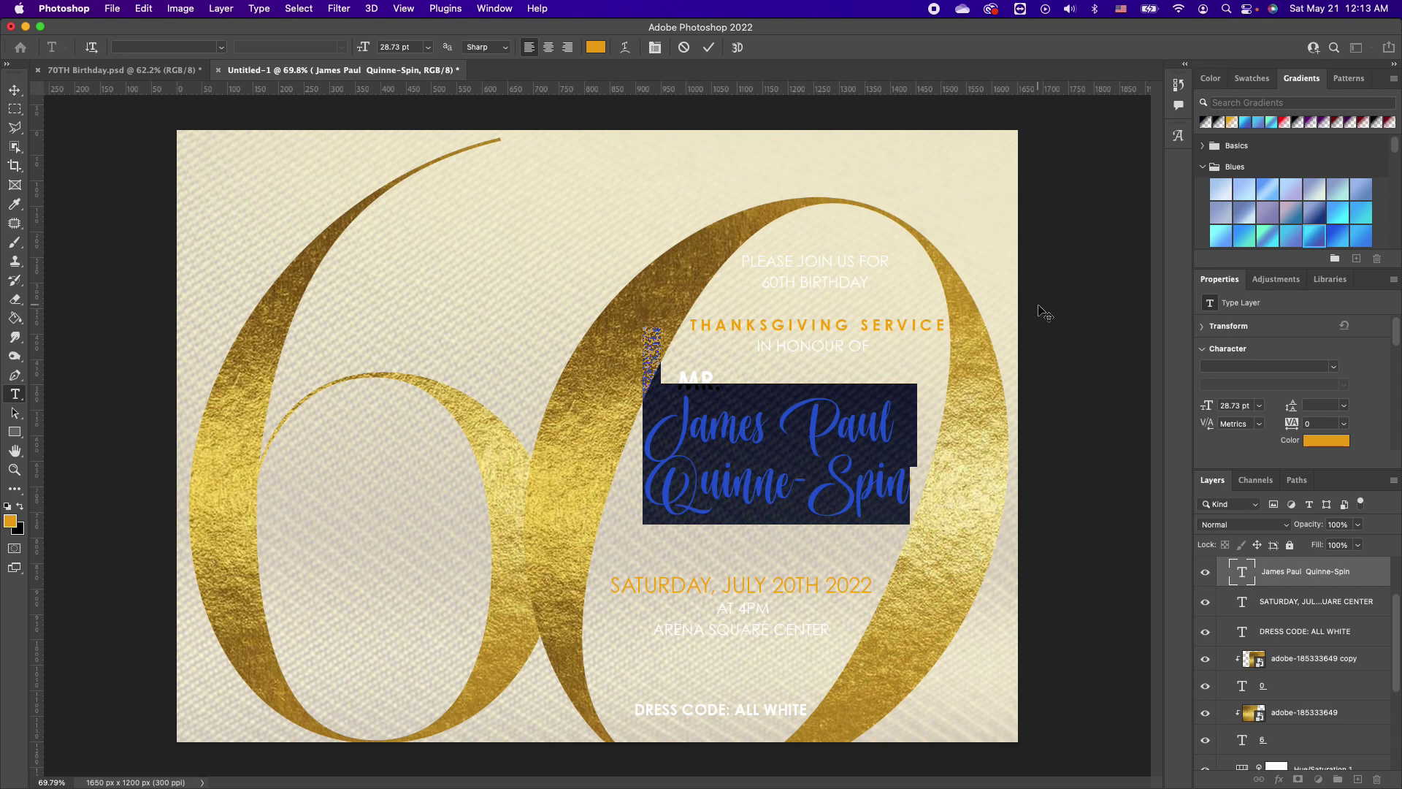
pyautogui.click(1070, 332)
pyautogui.press('v')
# Step: Recolour the "PLEASE JOIN US FOR 60TH BIRTHDAY" lines black
pyautogui.click(794, 358)
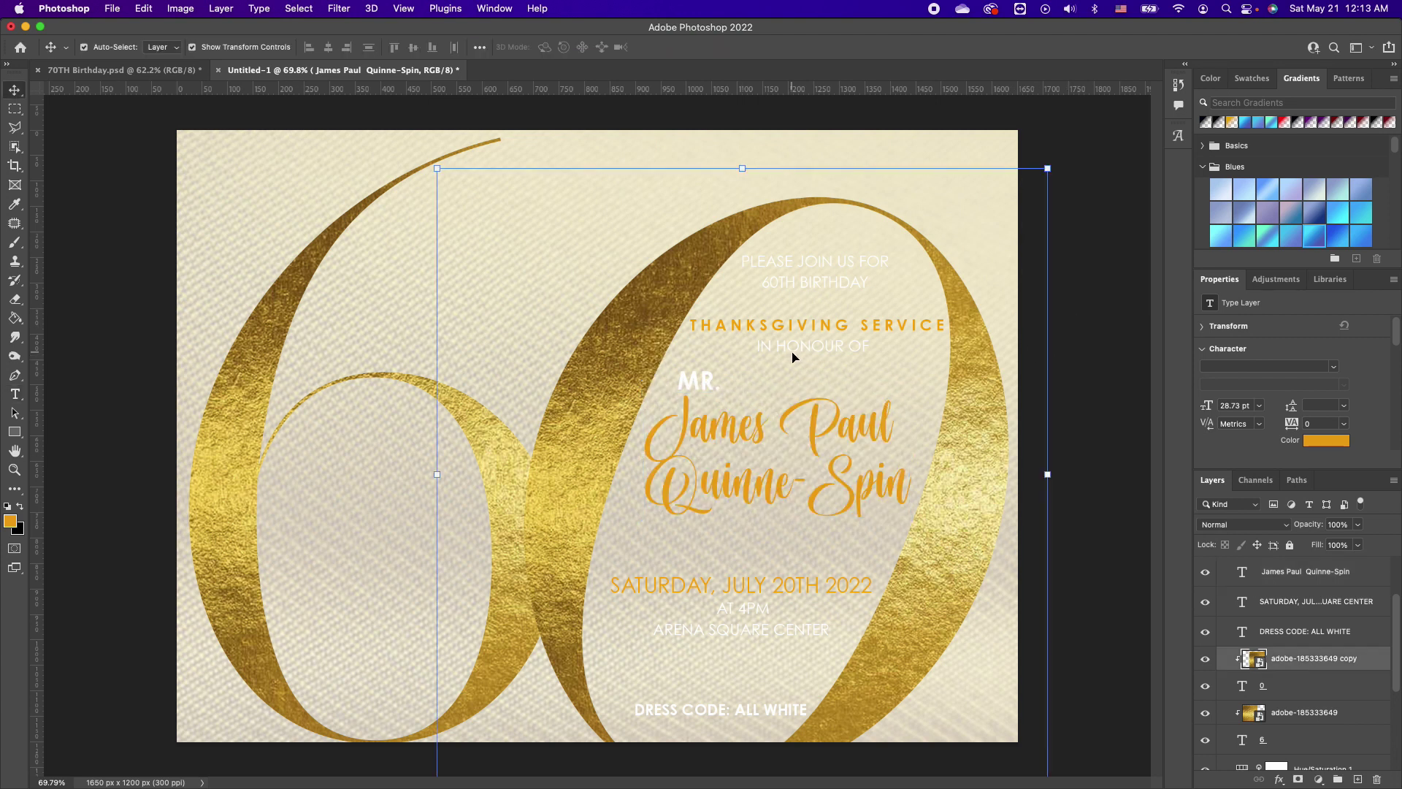
pyautogui.doubleClick(838, 277)
pyautogui.click(772, 261)
pyautogui.tripleClick(772, 260)
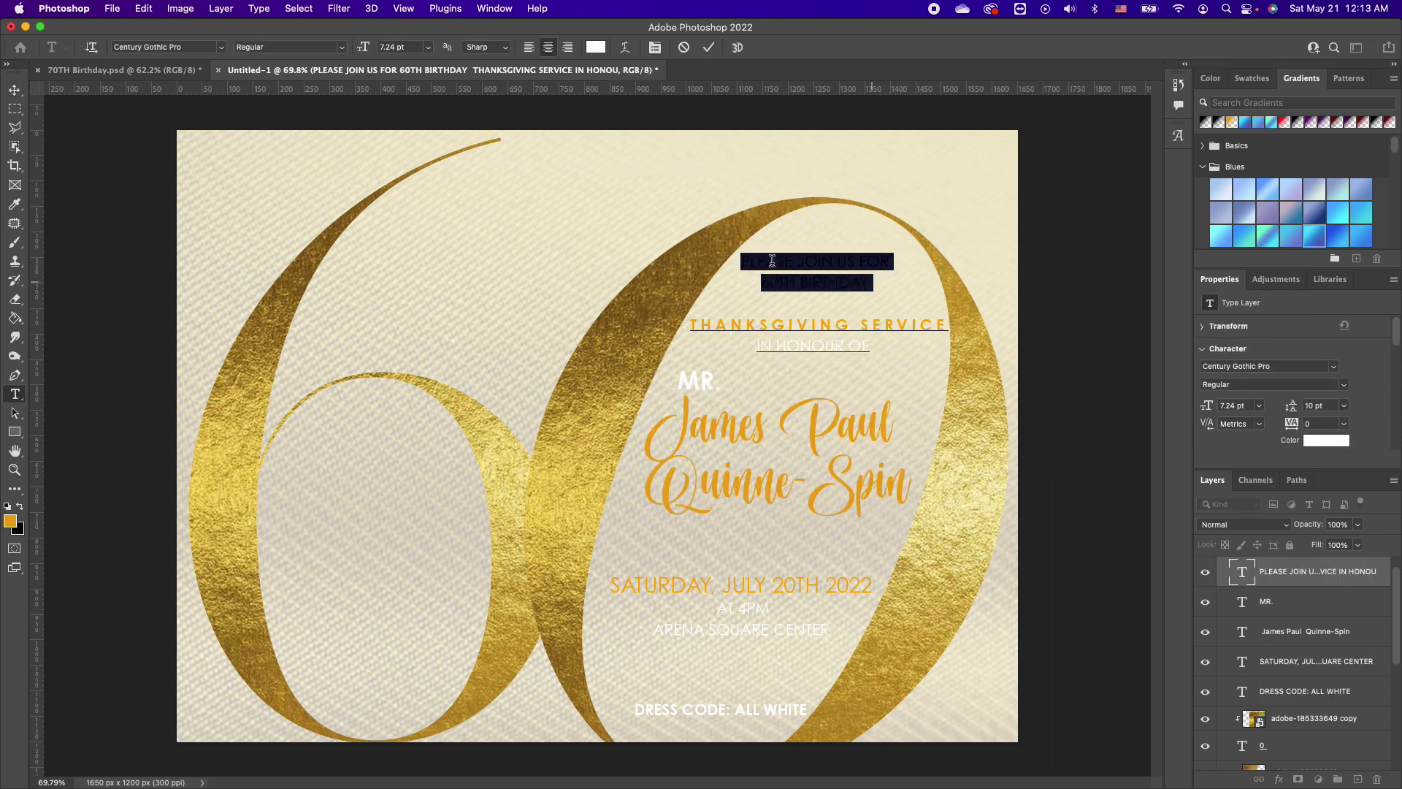
pyautogui.click(19, 506)
pyautogui.press('Escape')
# Step: Recolour "IN HONOUR OF", "MR.", the time, venue and dress code text black
pyautogui.doubleClick(840, 344)
pyautogui.moveTo(873, 346); pyautogui.dragTo(751, 346)
pyautogui.click(20, 506)
pyautogui.press('Escape')
pyautogui.click(707, 382)
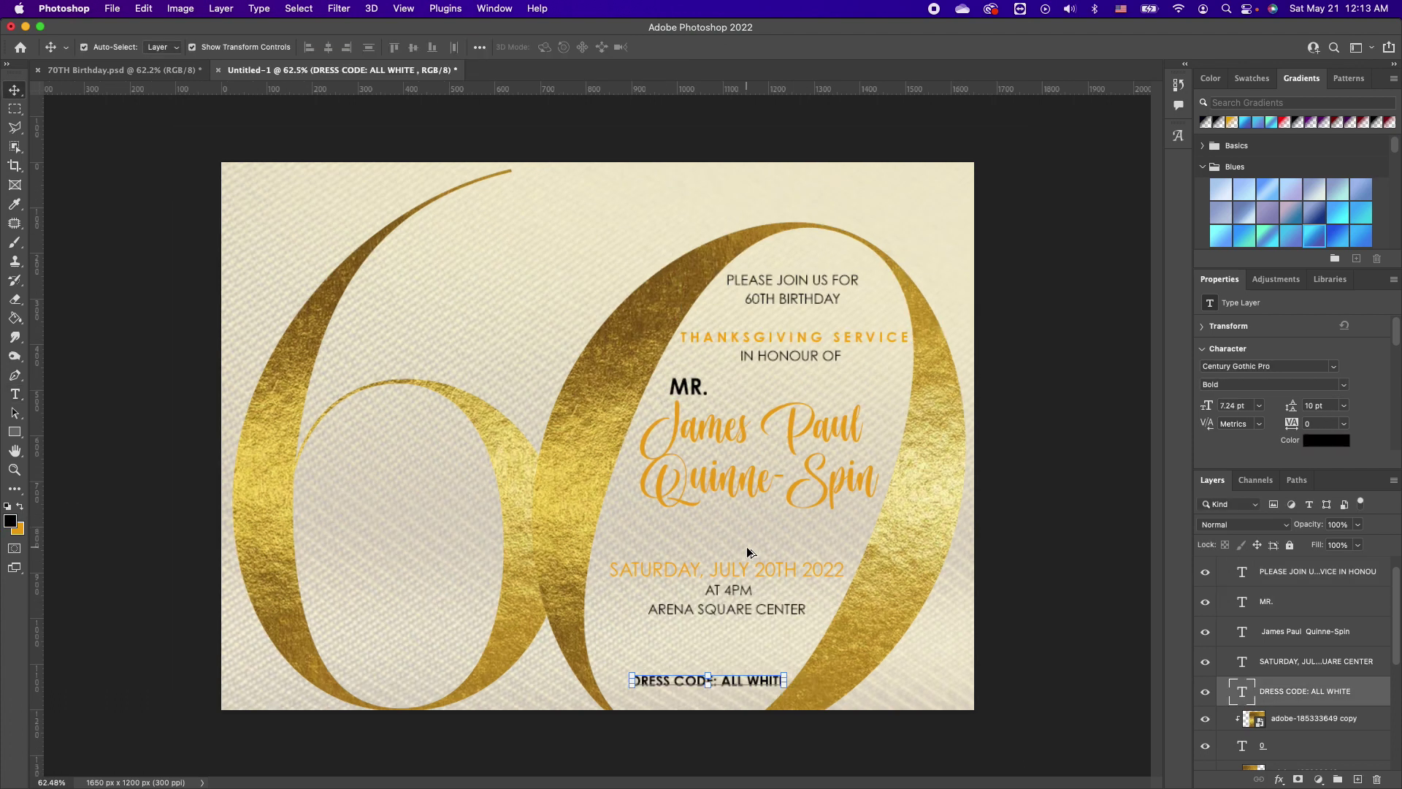
# Step: Group the 6 and 0 numerals together with their gold foil layers
pyautogui.click(920, 562)
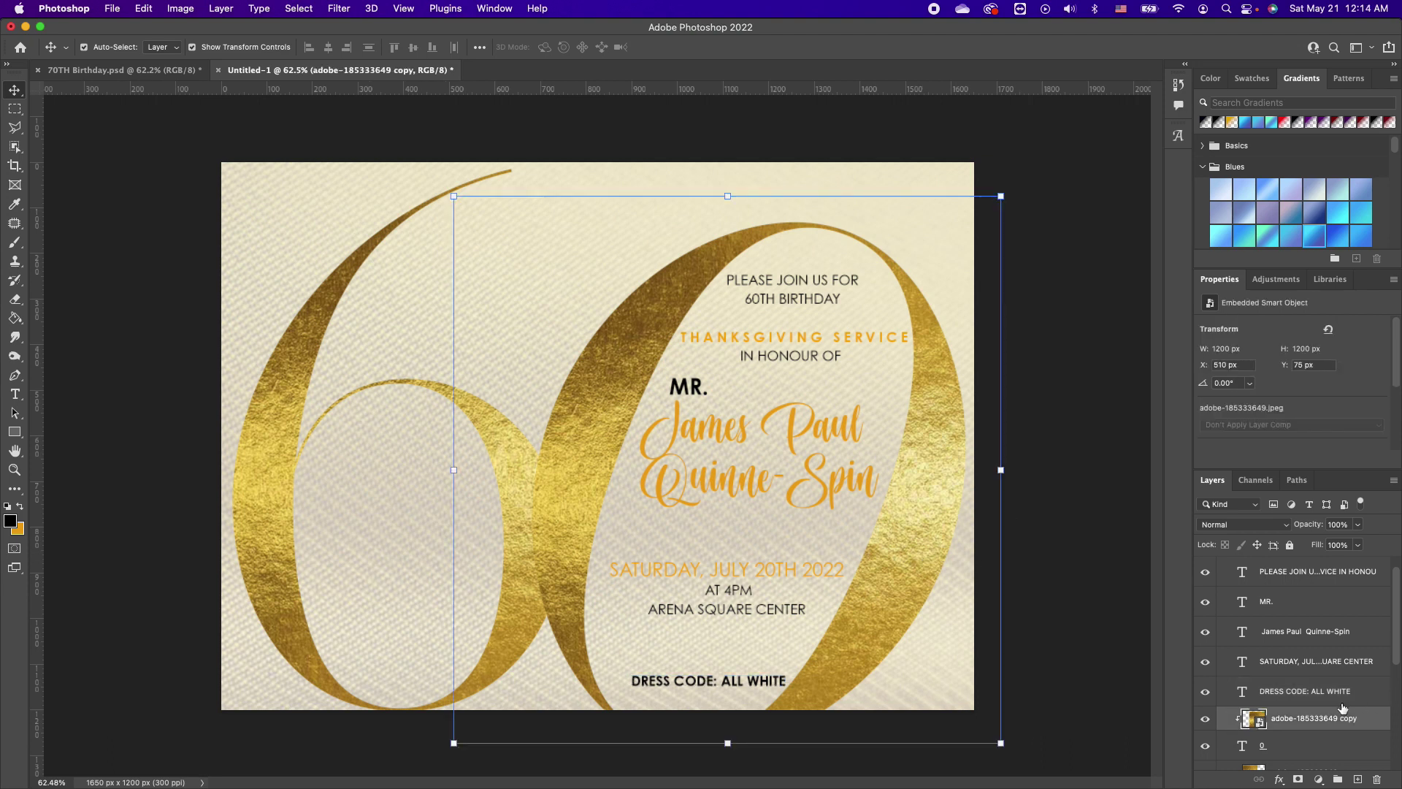
pyautogui.scroll(-2, 1343, 707)
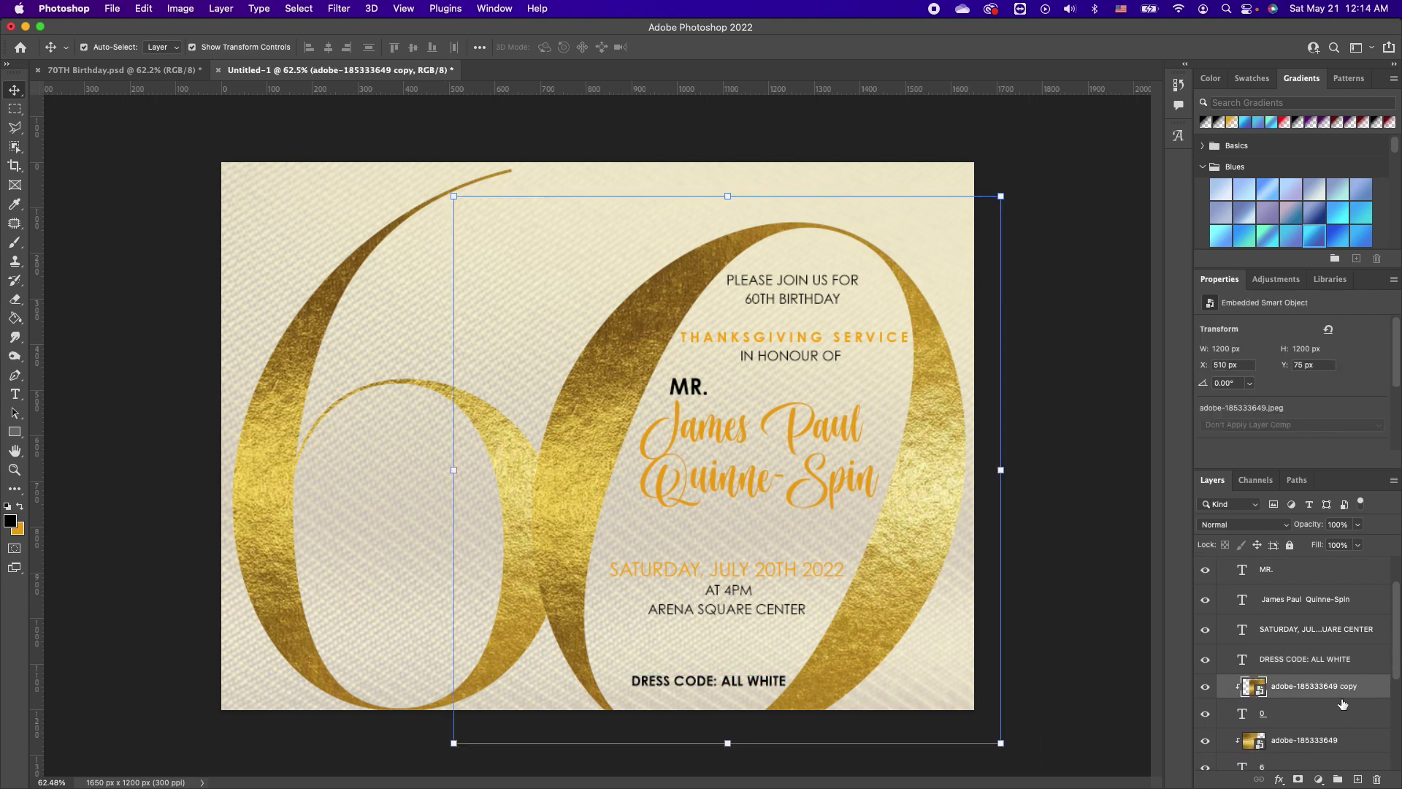
pyautogui.scroll(-1, 1326, 694)
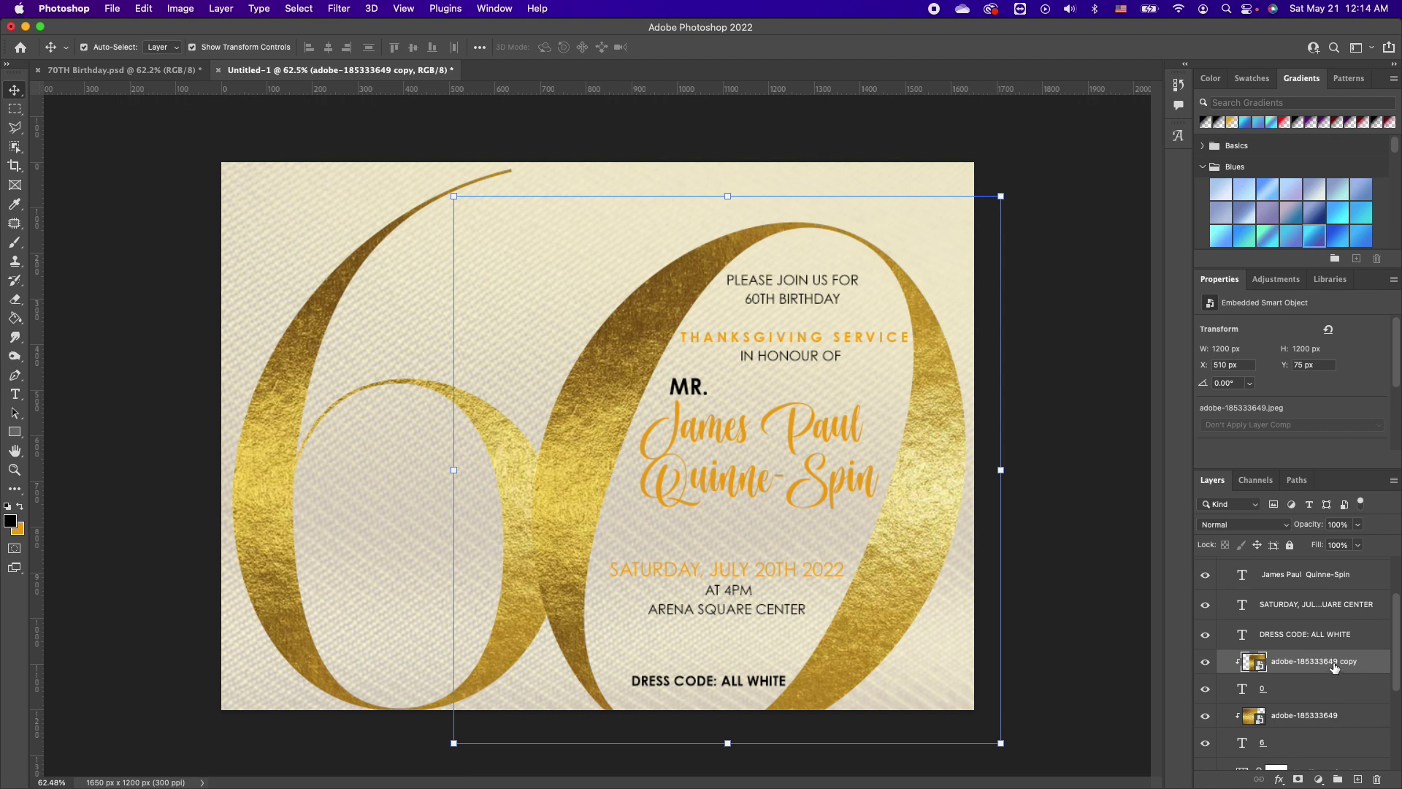
pyautogui.keyDown('shift'); pyautogui.click(1313, 743); pyautogui.keyUp('shift')
pyautogui.click(1338, 780)
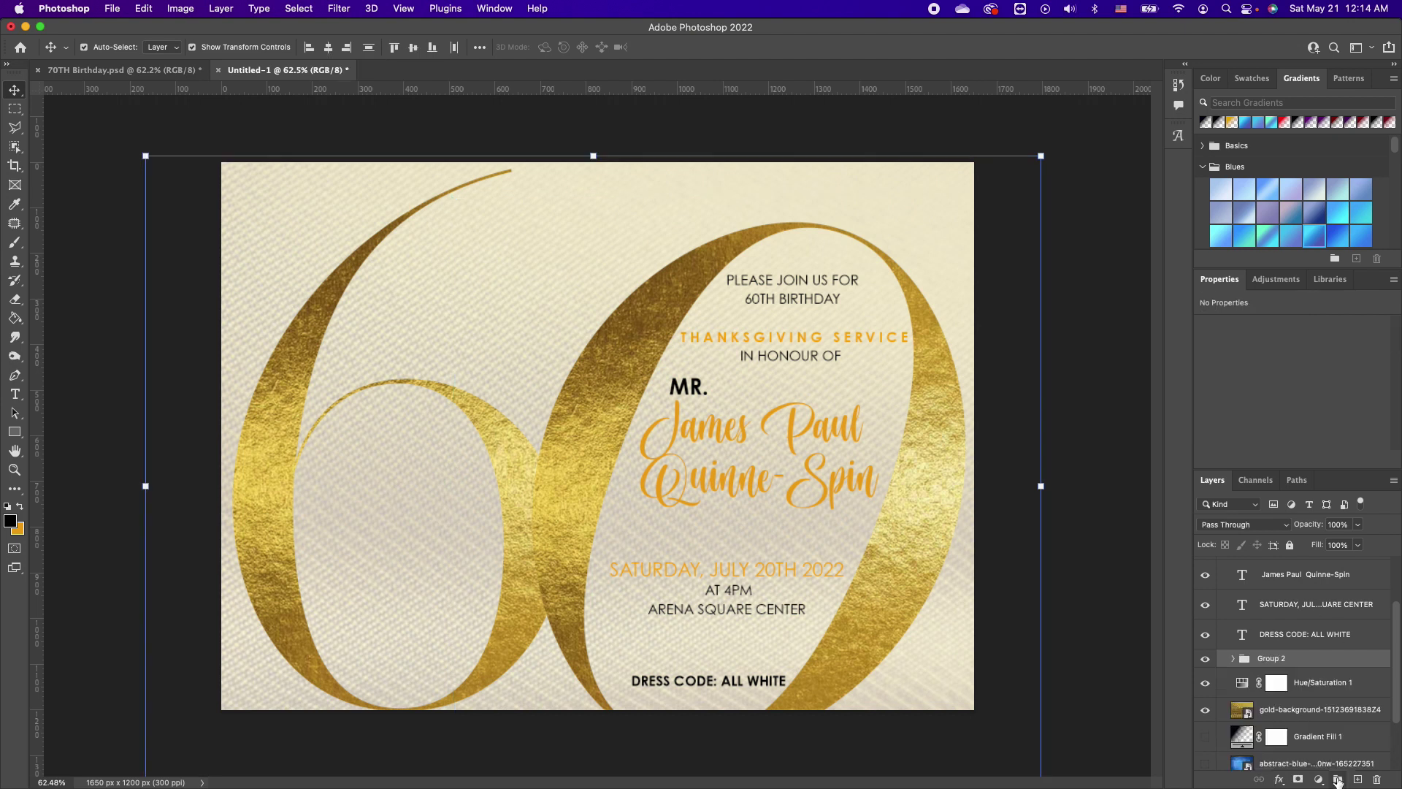
# Step: Add a black drop shadow to the numerals group and adjust its distance for a thin dark edge
pyautogui.doubleClick(1352, 658)
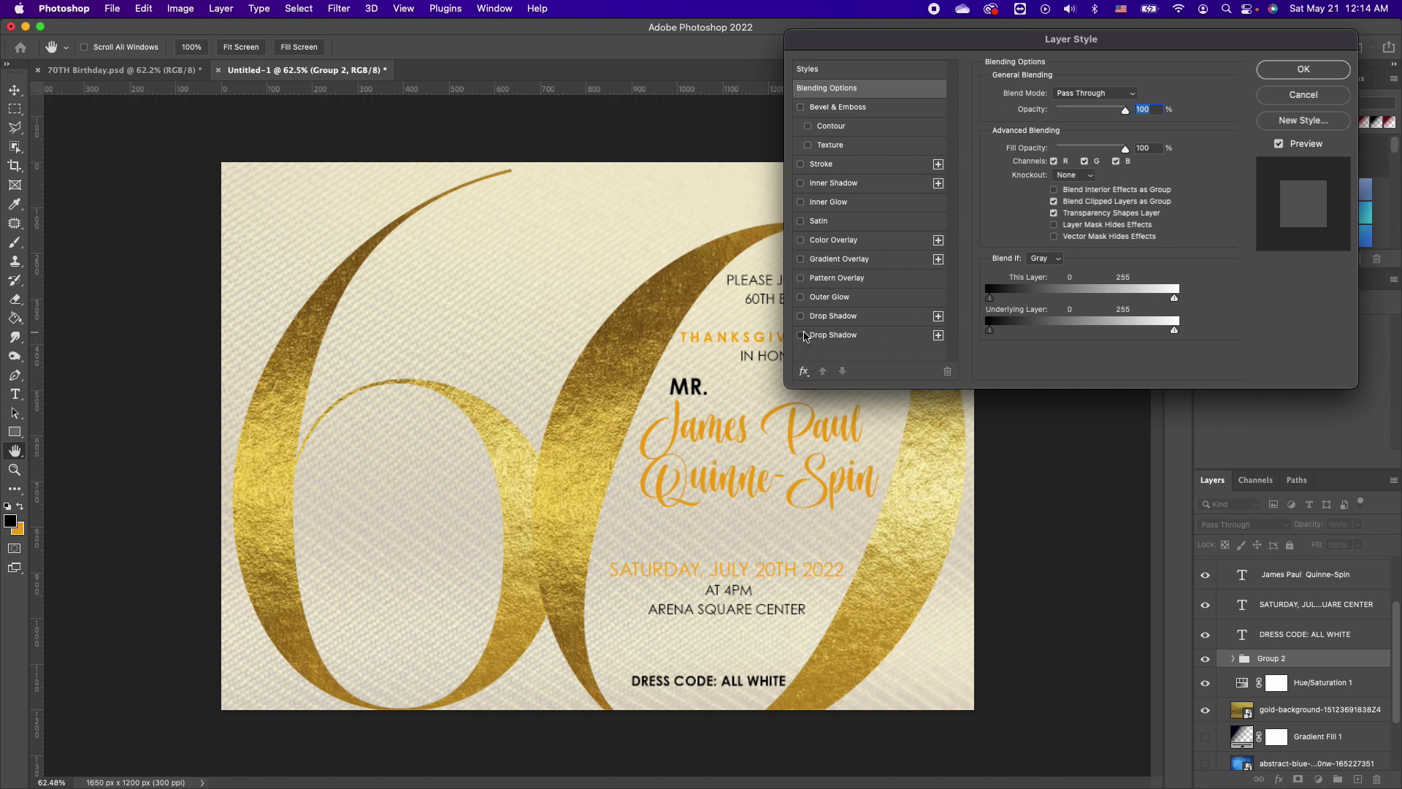
pyautogui.click(801, 335)
pyautogui.click(880, 338)
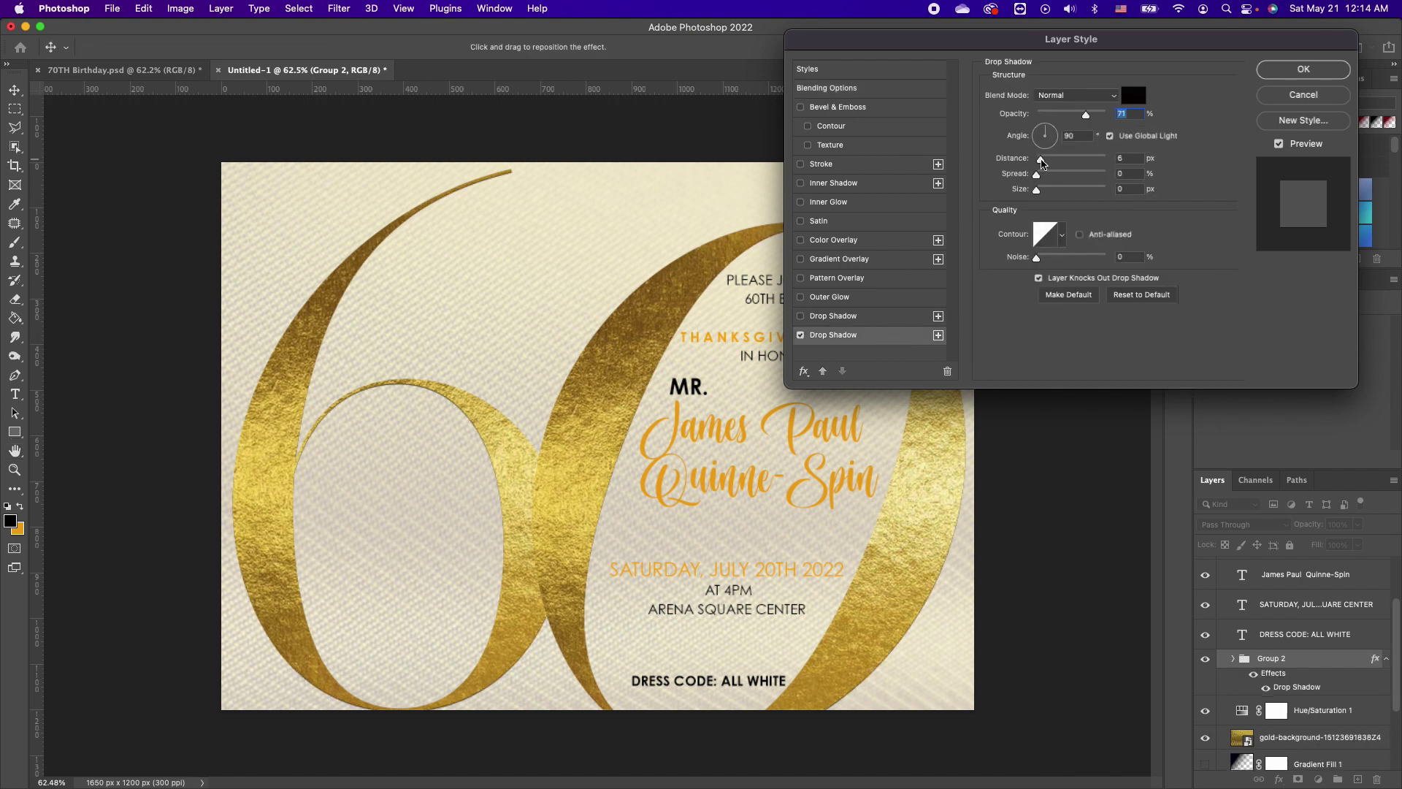
pyautogui.moveTo(1038, 159); pyautogui.dragTo(1045, 162)
pyautogui.moveTo(935, 43); pyautogui.dragTo(991, 36)
pyautogui.moveTo(1092, 168); pyautogui.dragTo(1100, 152)
pyautogui.click(1344, 64)
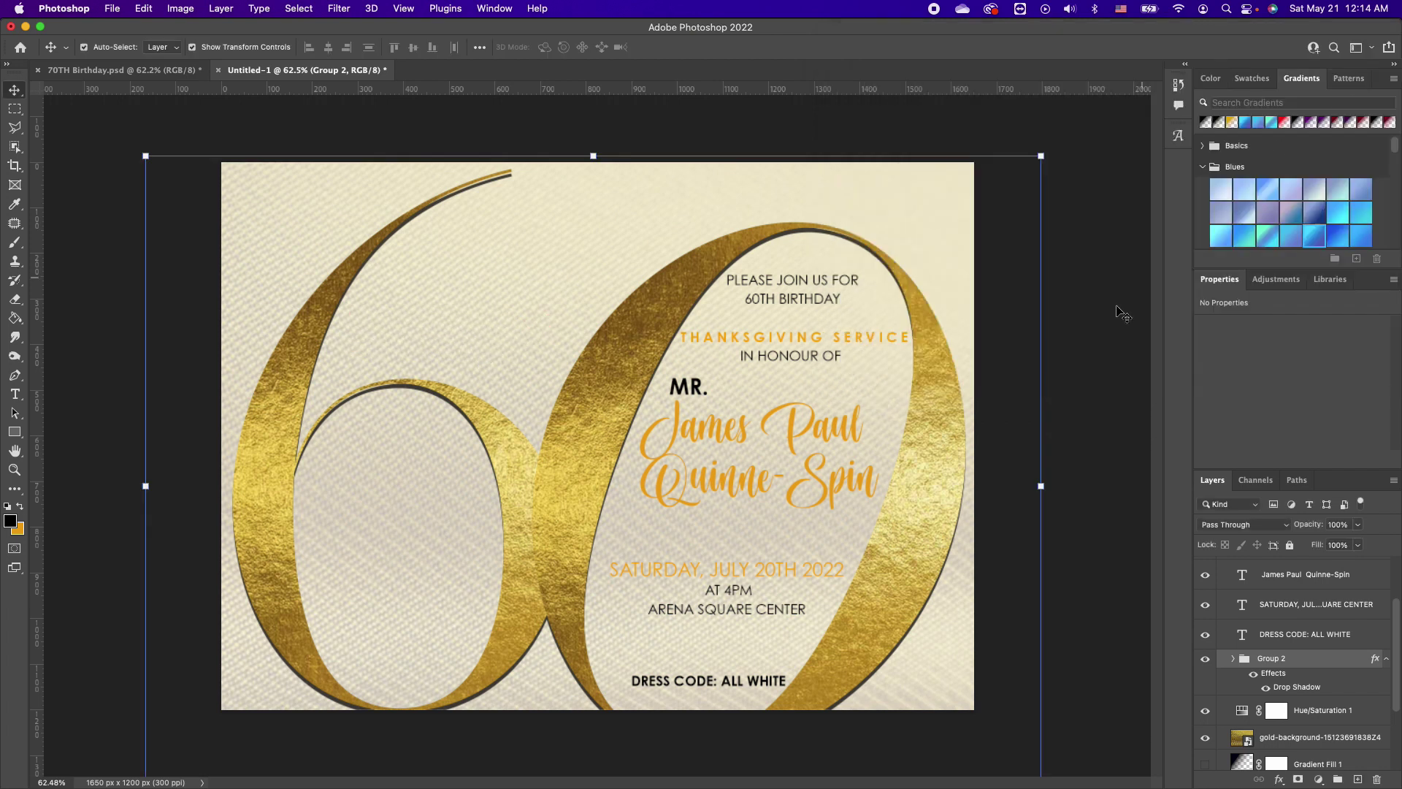
# Step: Add a drop shadow to the honoree's name and to the date, time and venue text
pyautogui.click(851, 488)
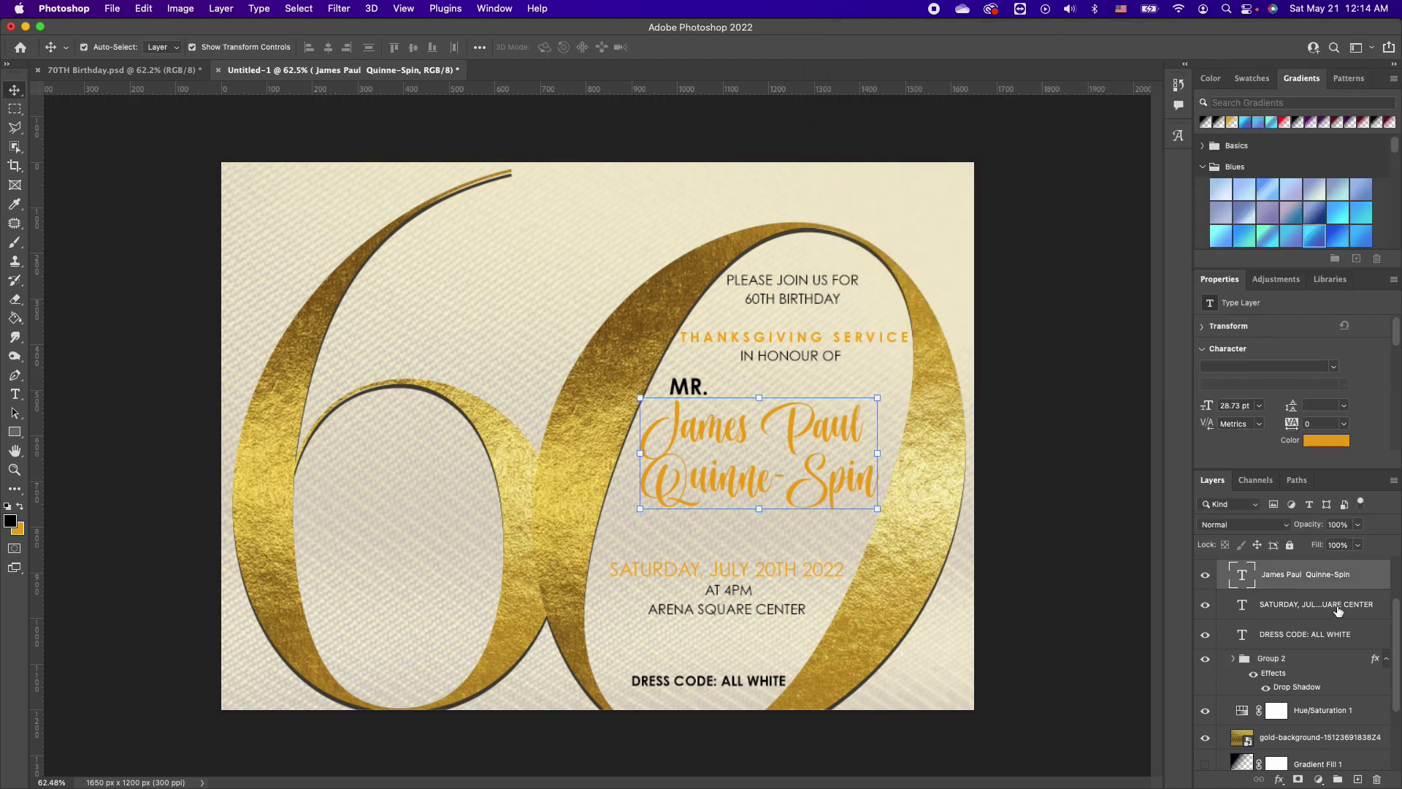
pyautogui.doubleClick(1357, 575)
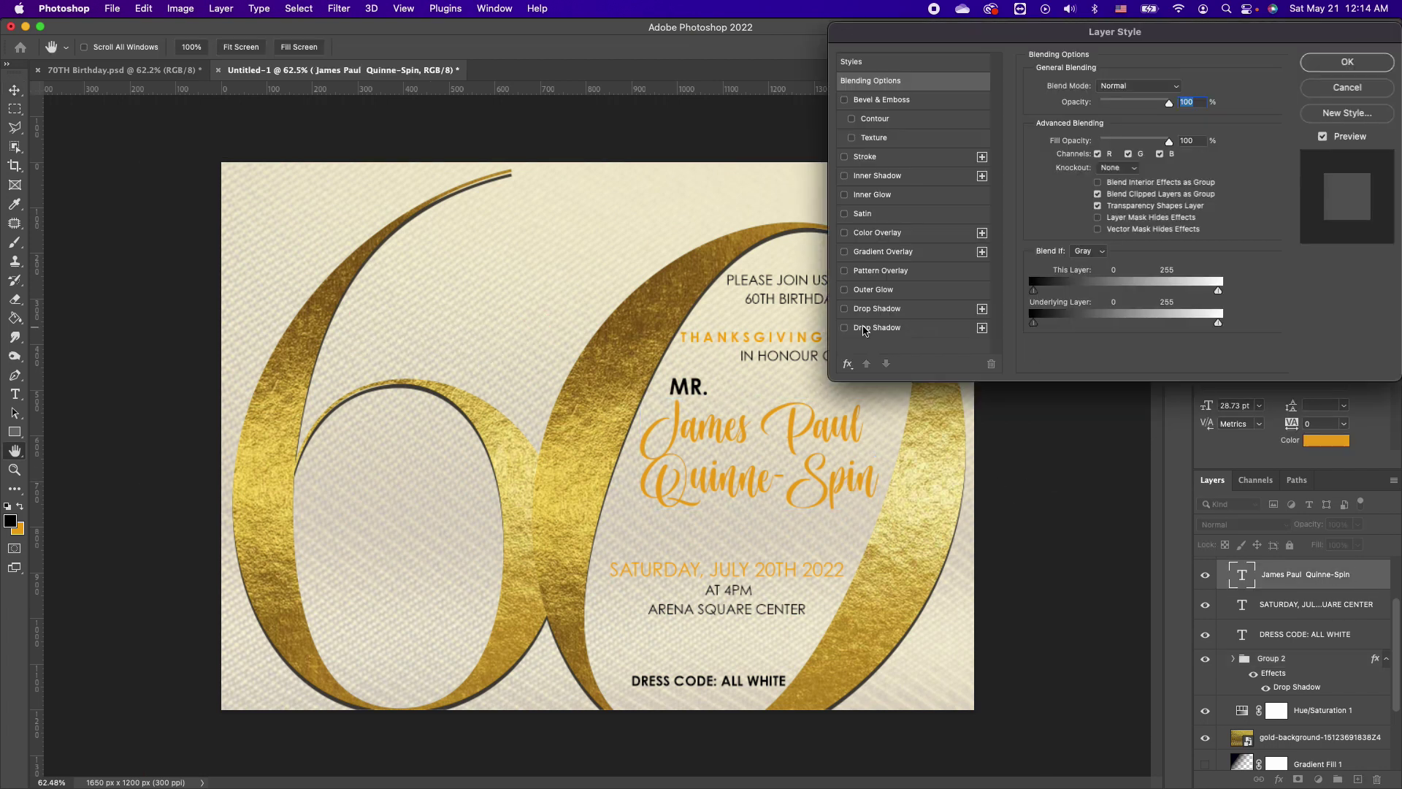
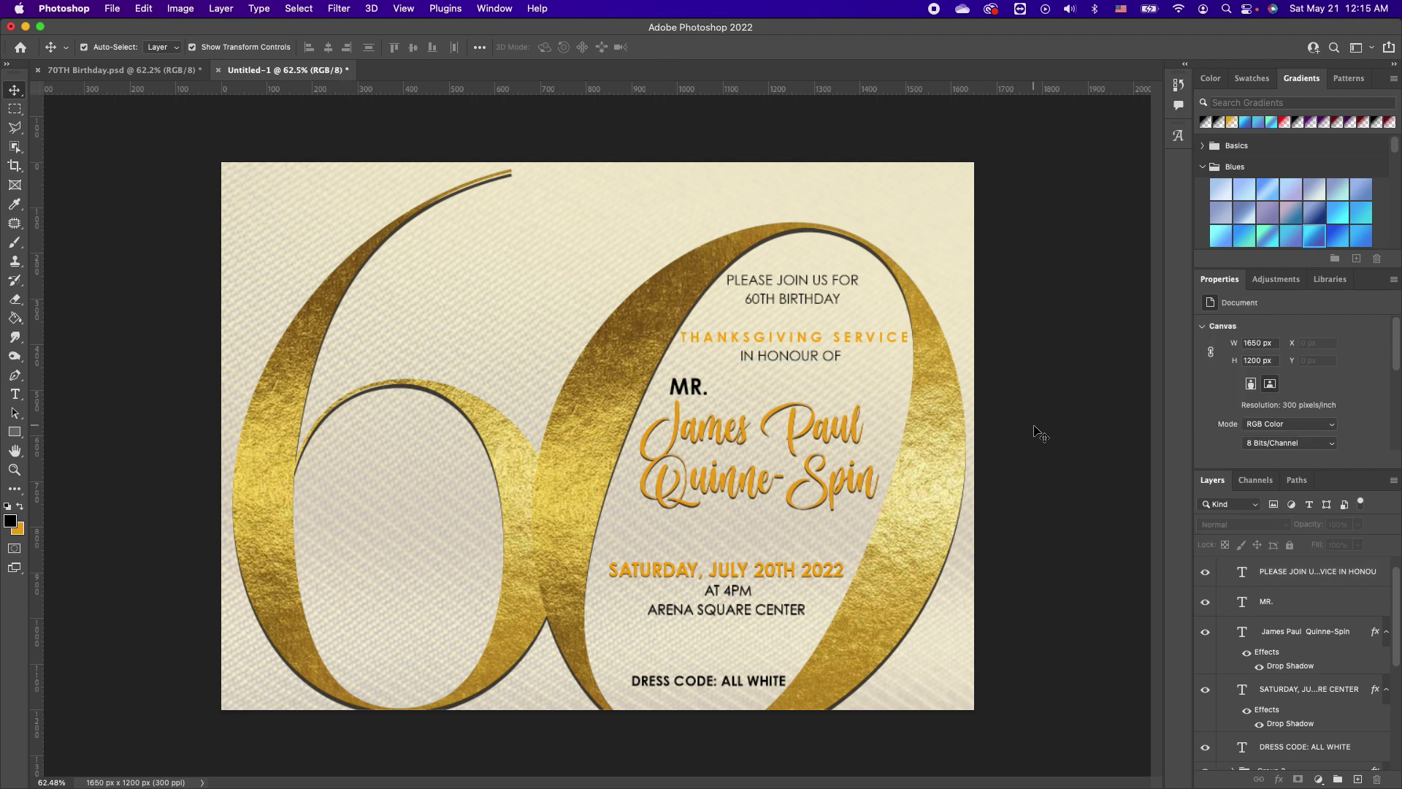
pyautogui.scroll(-2, 764, 485)
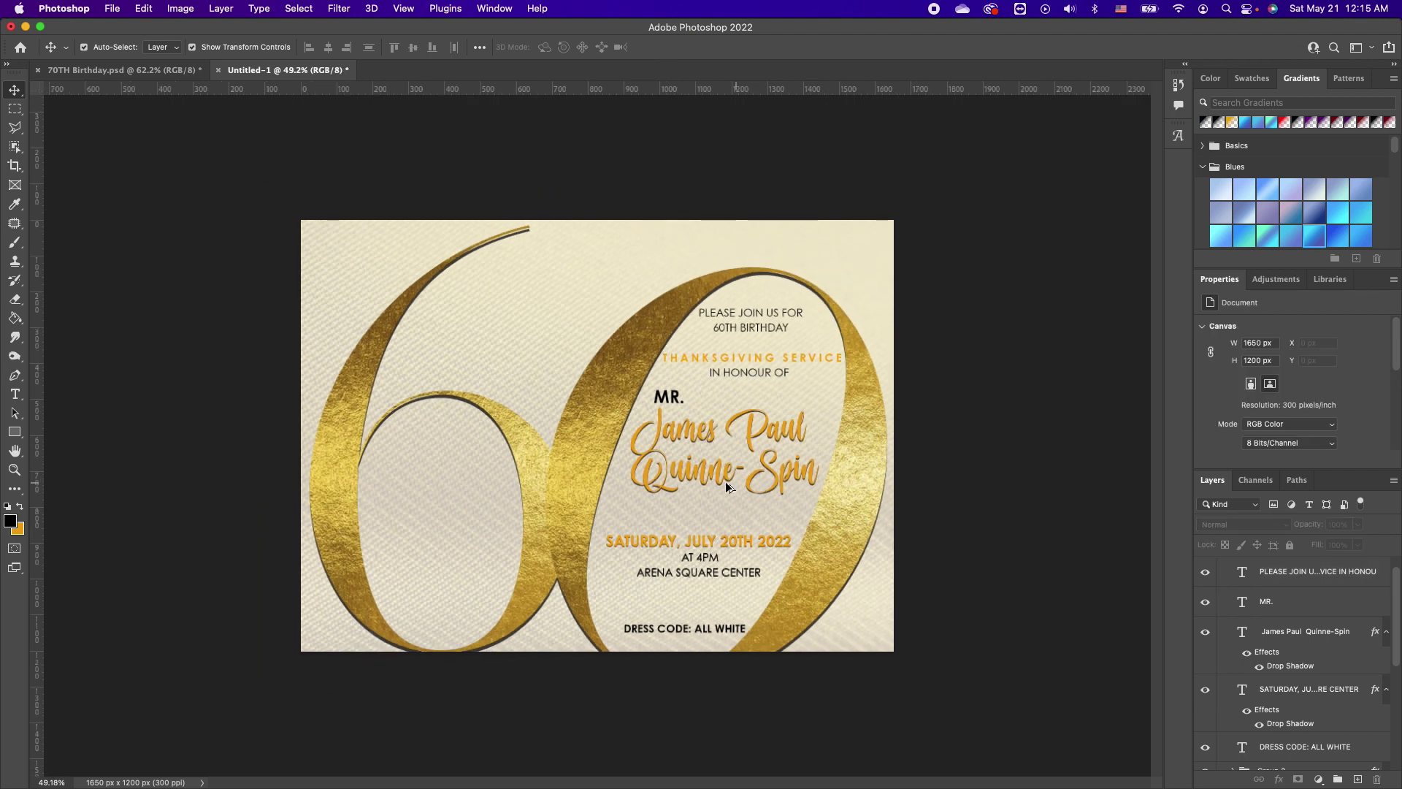
pyautogui.scroll(-1, 661, 482)
# Step: Add a Color Lookup adjustment with 3Strip.look above the invitation wording, compare it on and off, and duplicate it
pyautogui.scroll(1, 1322, 599)
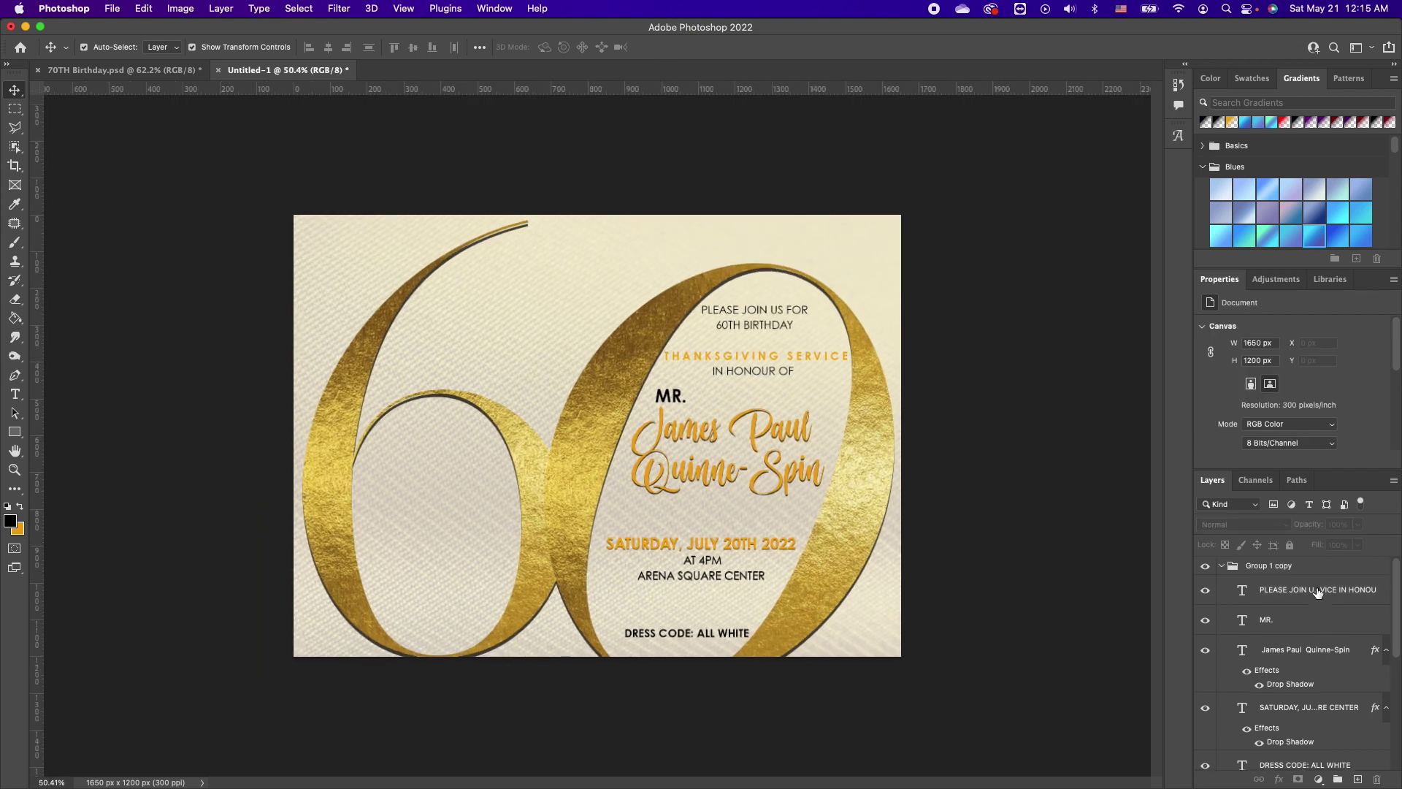
pyautogui.click(1313, 589)
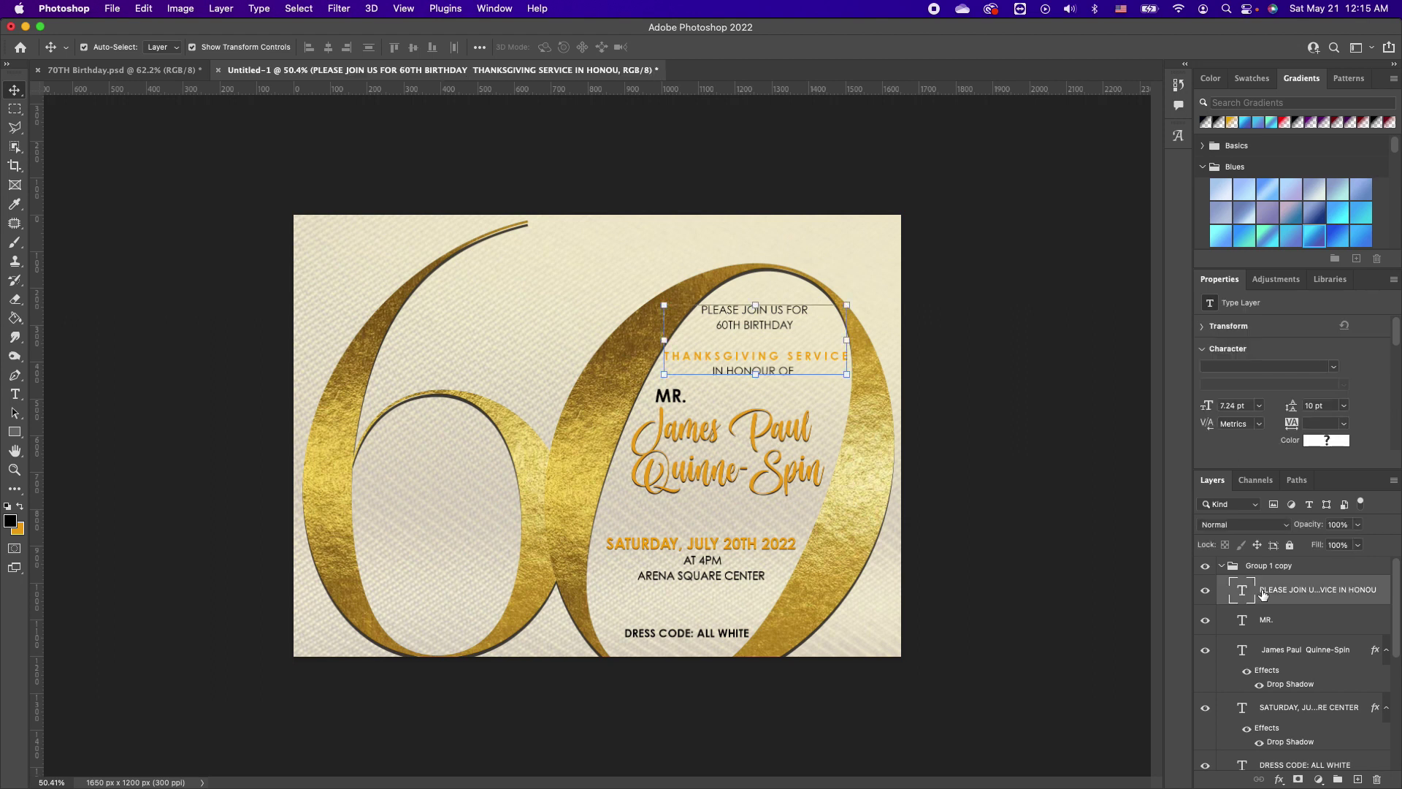
pyautogui.click(1320, 780)
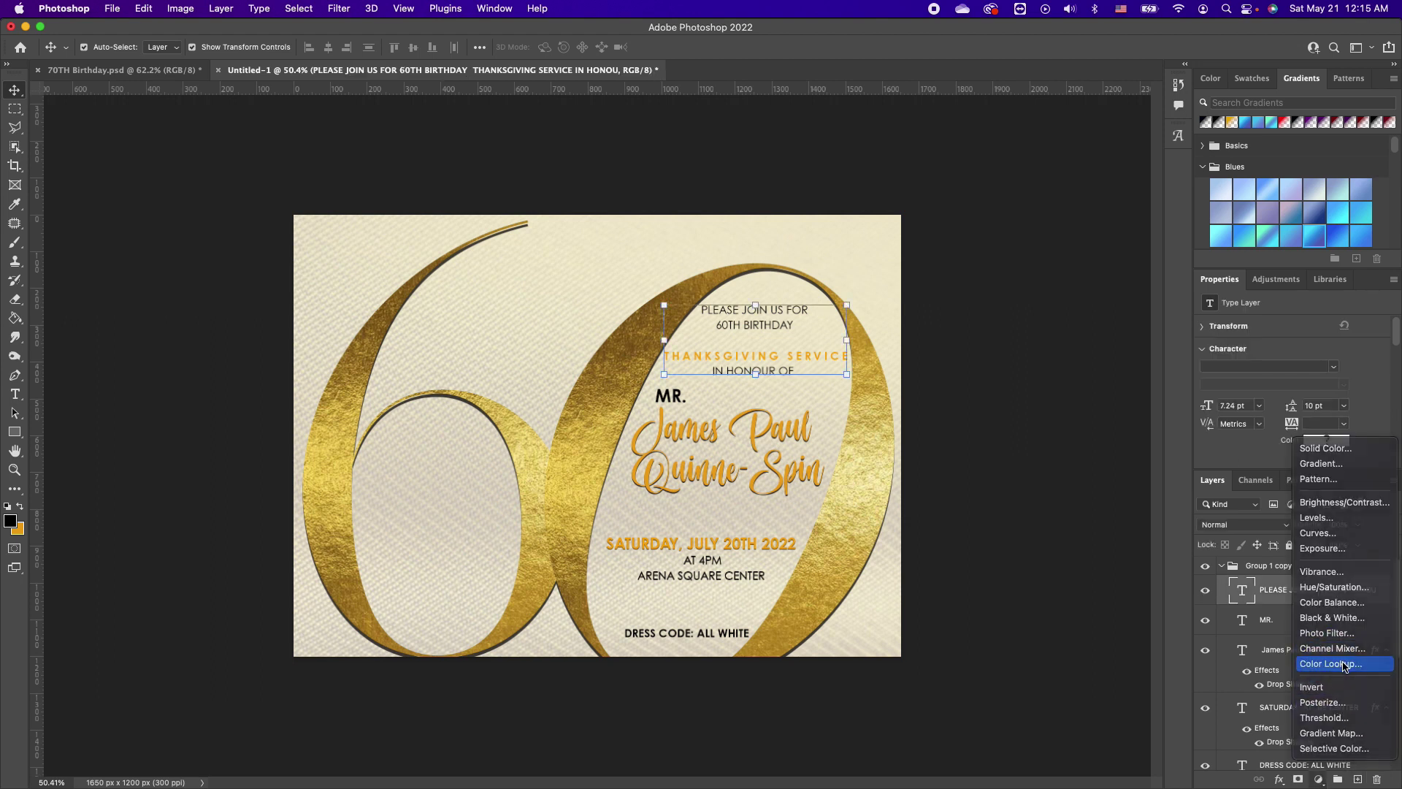
pyautogui.click(1344, 664)
pyautogui.click(1319, 329)
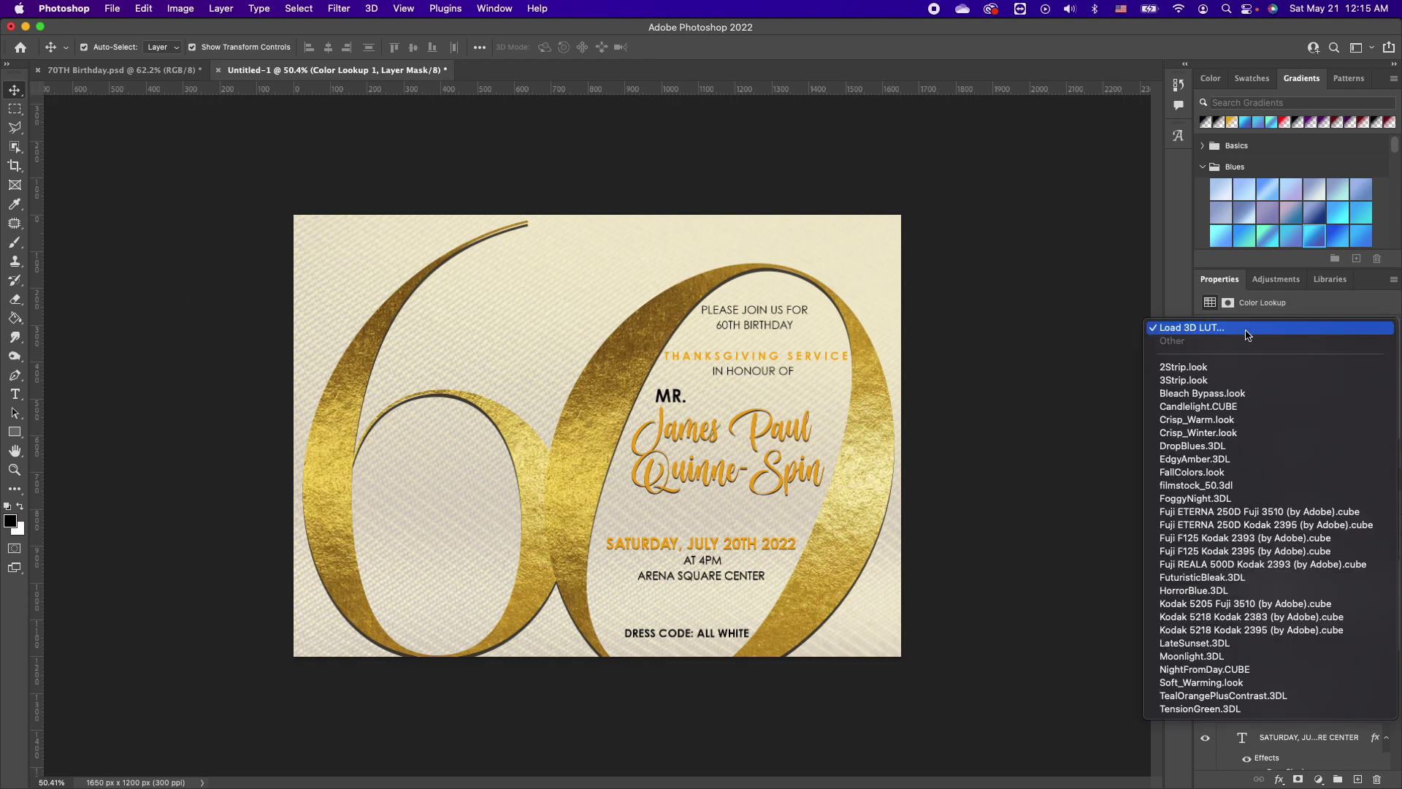
pyautogui.click(1201, 381)
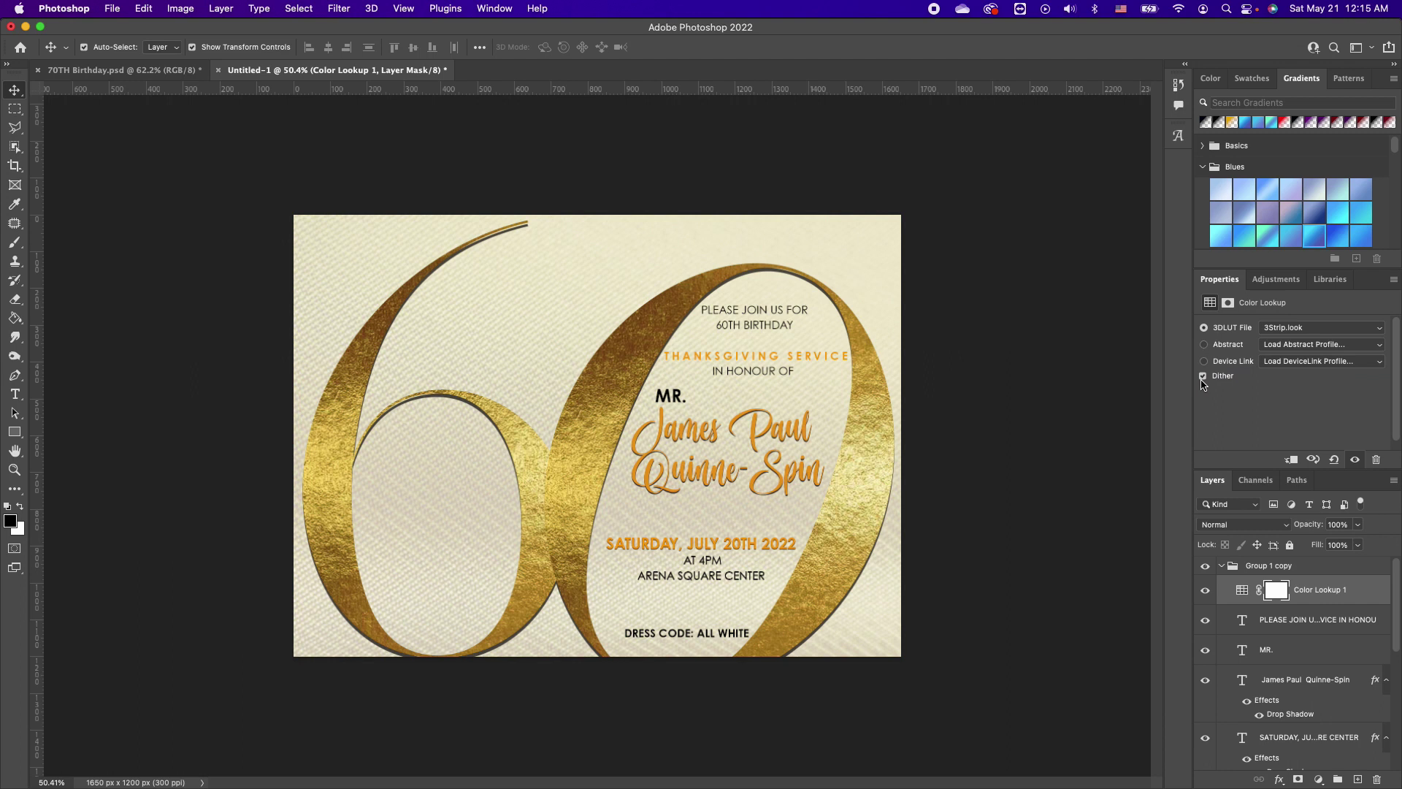
pyautogui.click(1206, 593)
pyautogui.click(1205, 594)
pyautogui.press('super+2')
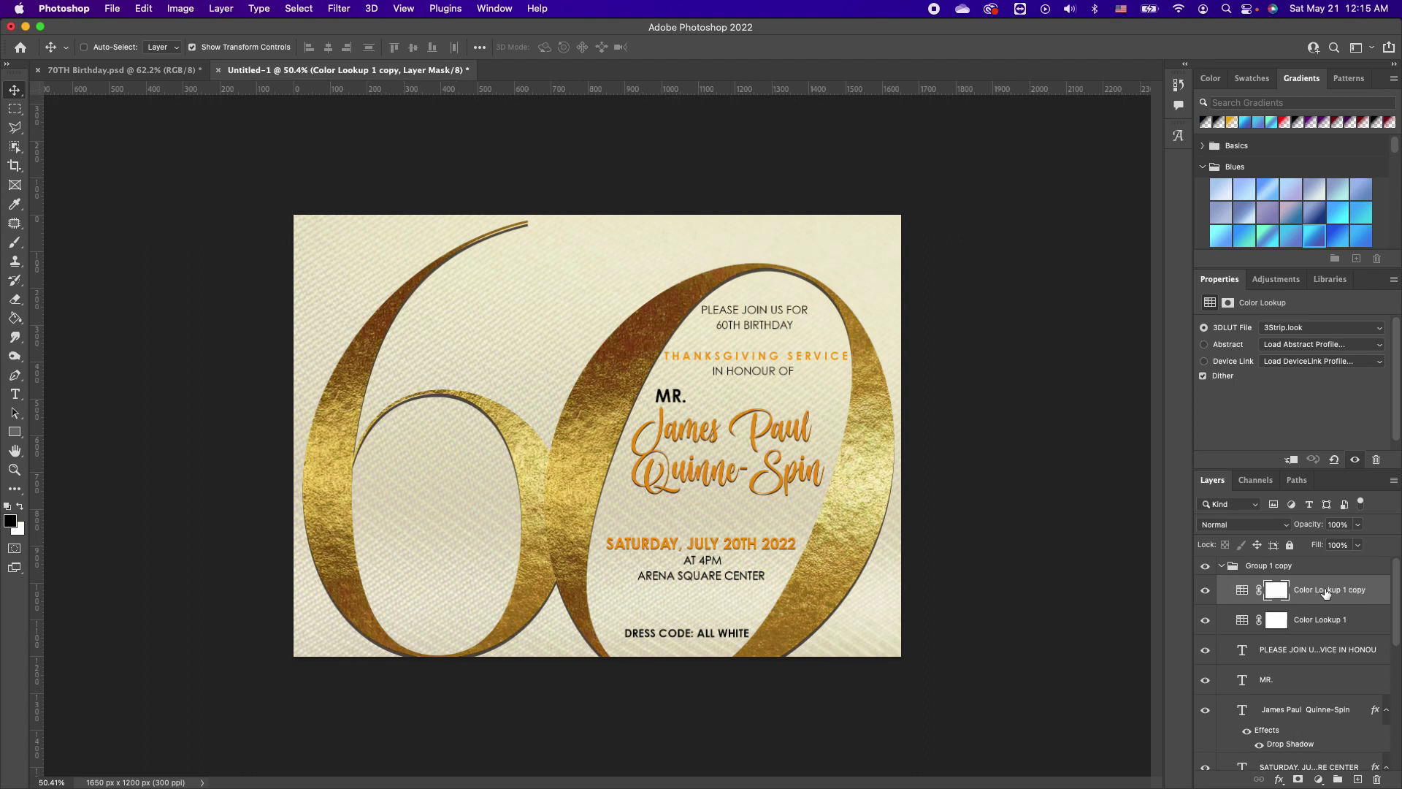
# Step: Hide Group 1 copy, show Group 1, add the 3Strip.look Color Lookup at its top and compare it on and off
pyautogui.click(1227, 567)
pyautogui.click(1221, 565)
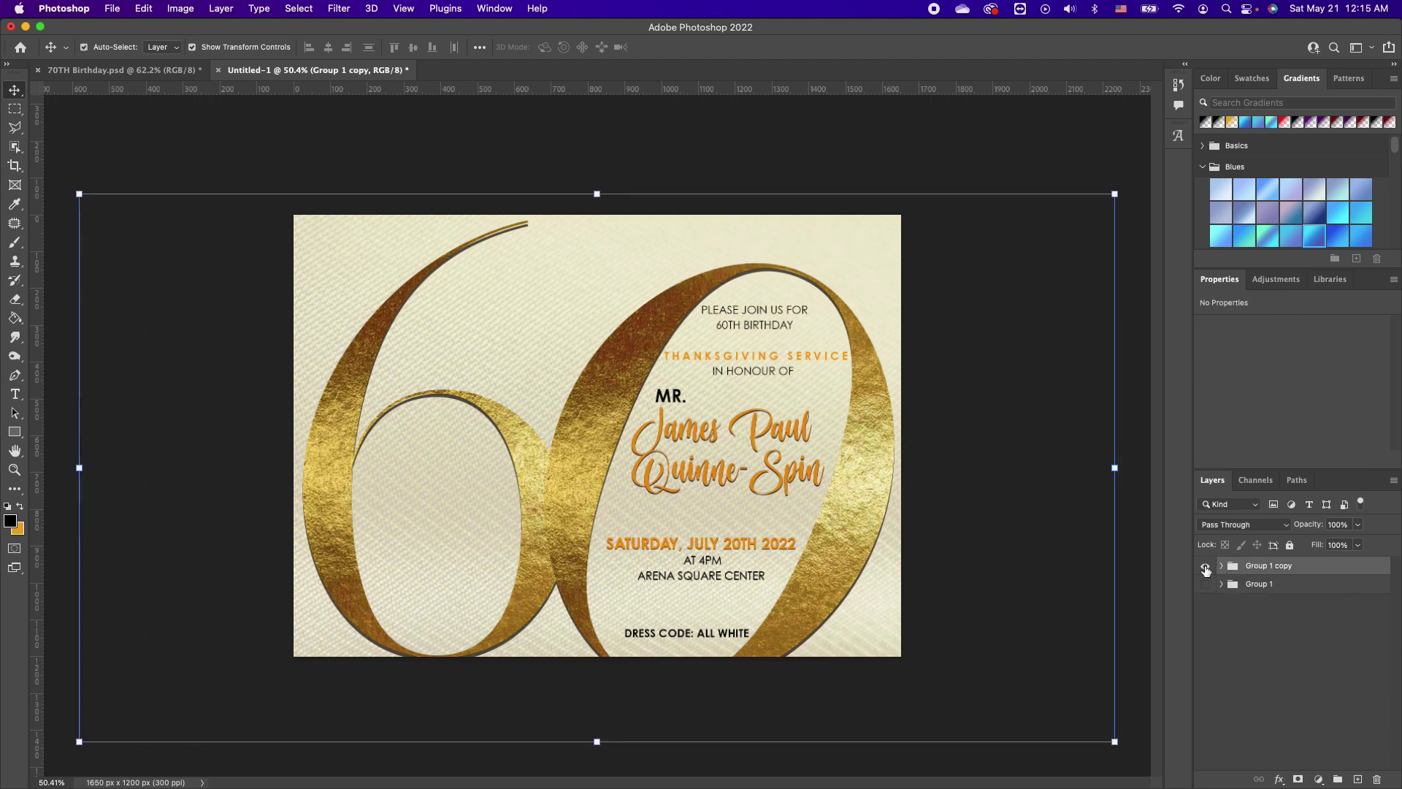
pyautogui.moveTo(1205, 584); pyautogui.dragTo(1218, 569)
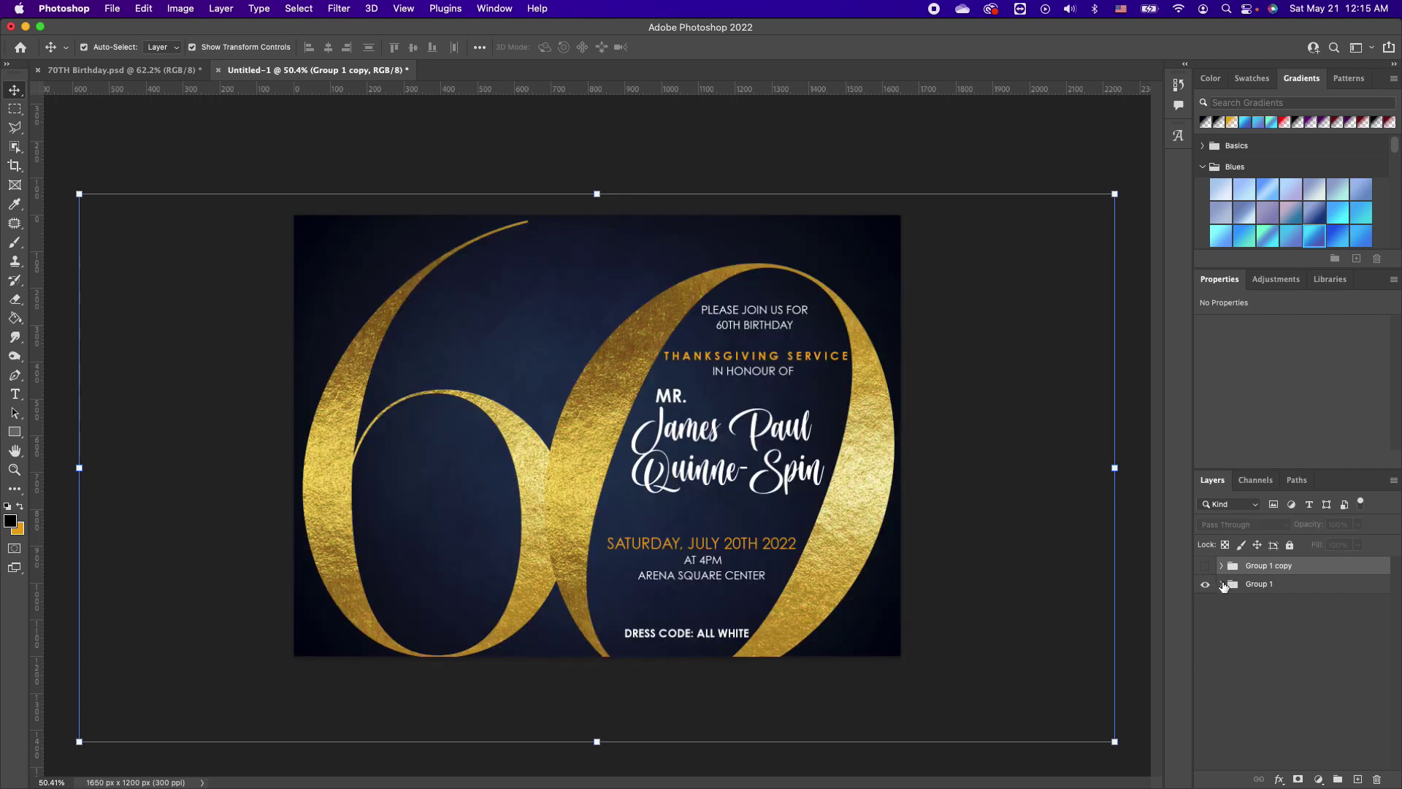
pyautogui.click(1222, 584)
pyautogui.click(1290, 611)
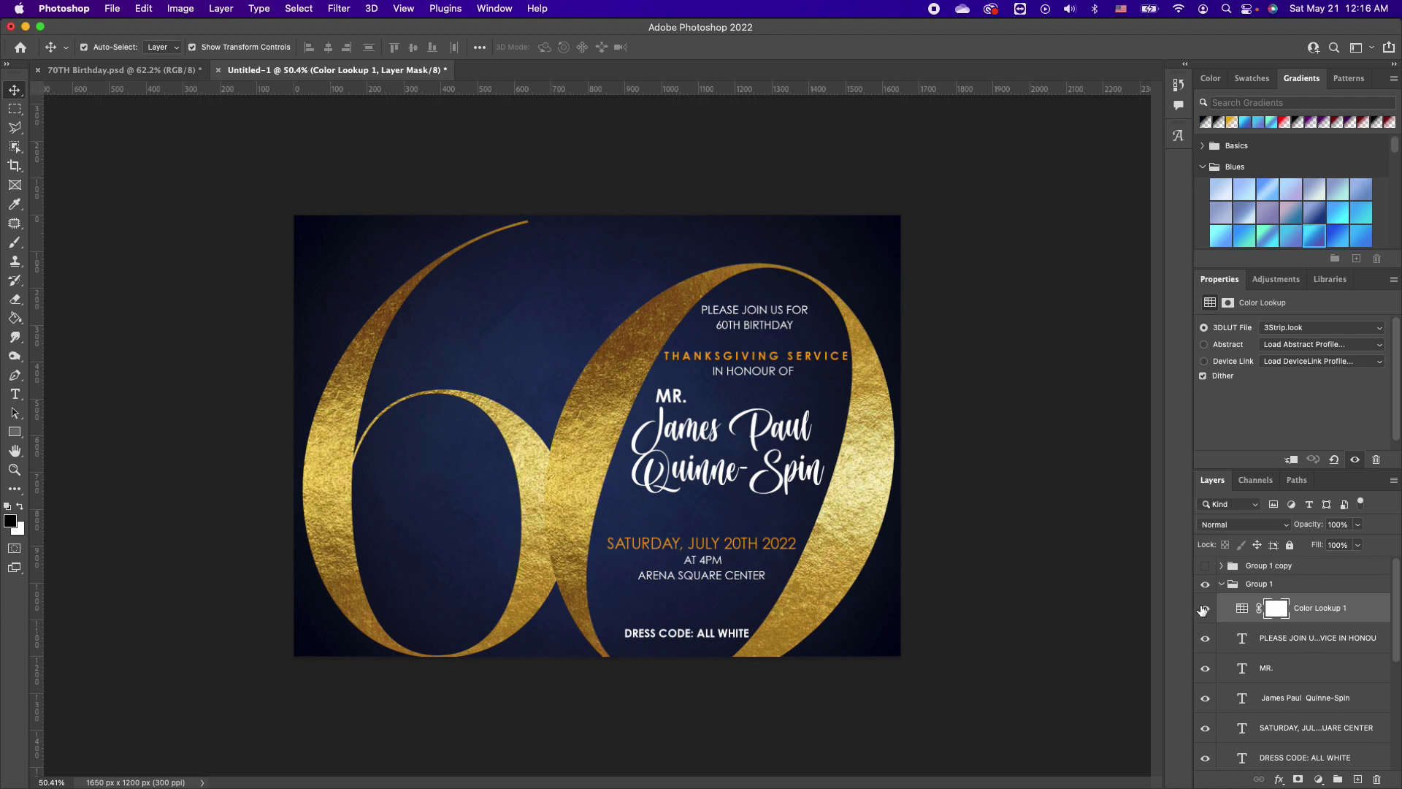
pyautogui.click(1212, 611)
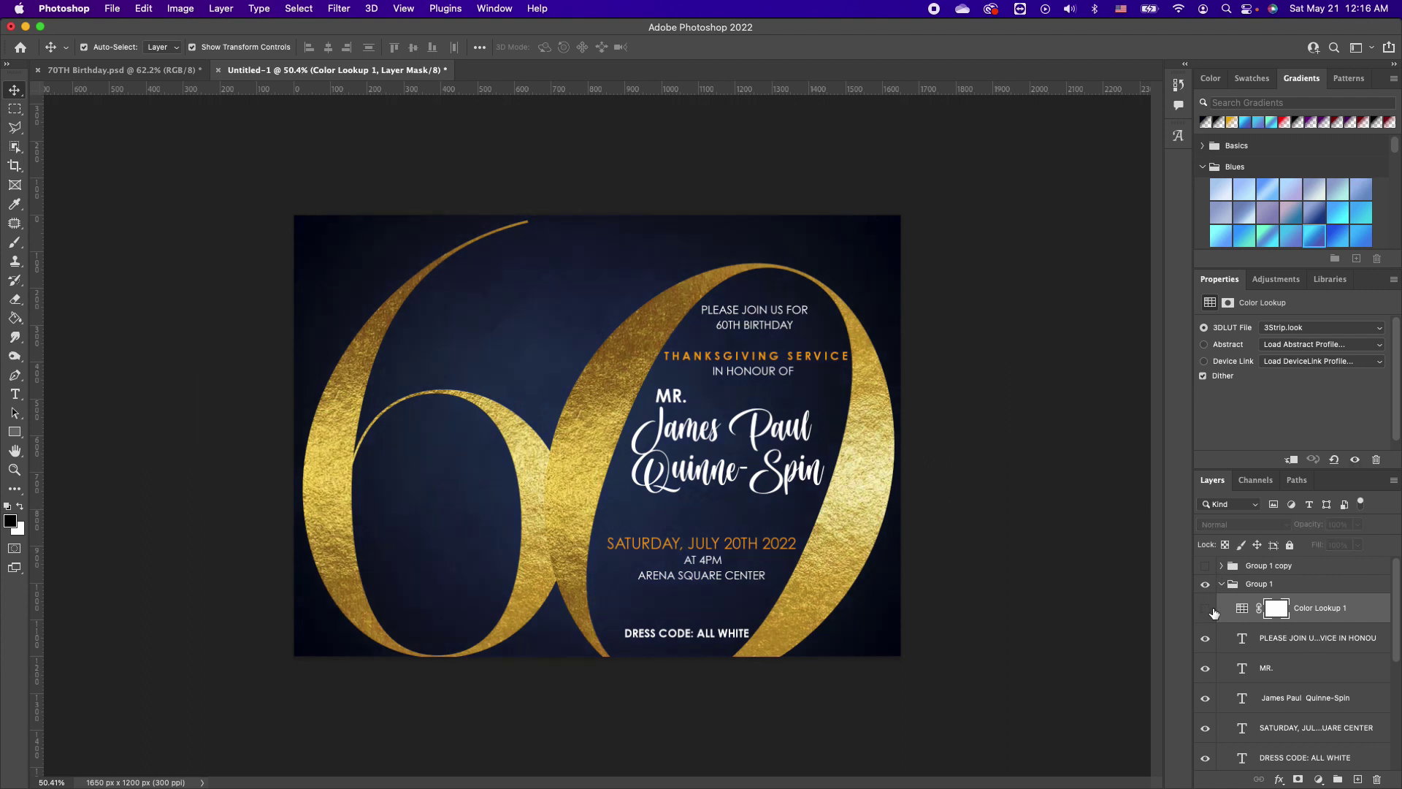
pyautogui.click(1211, 610)
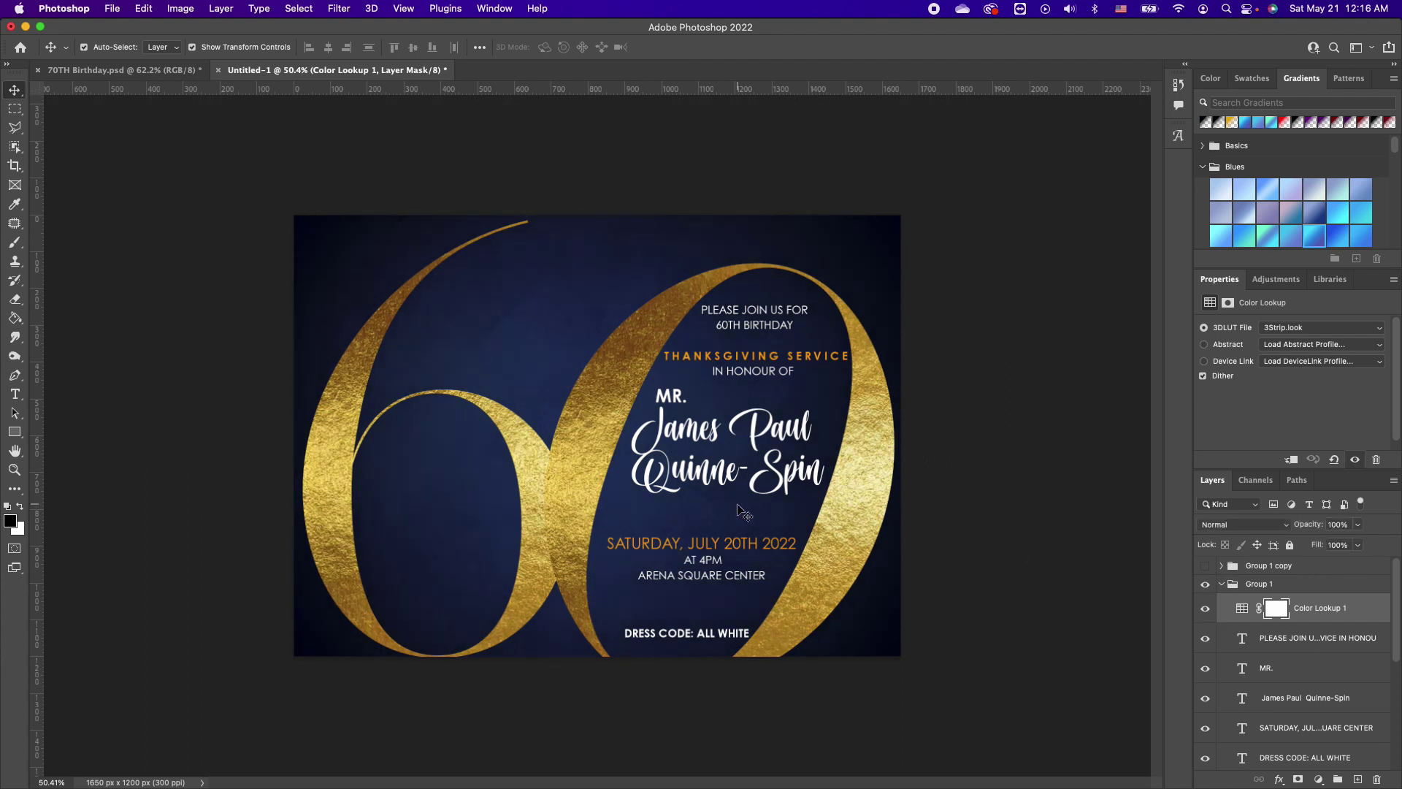
# Step: Group the 6 and 0 numeral layers together with their clipped gold foil images in the navy version
pyautogui.scroll(-5, 1322, 739)
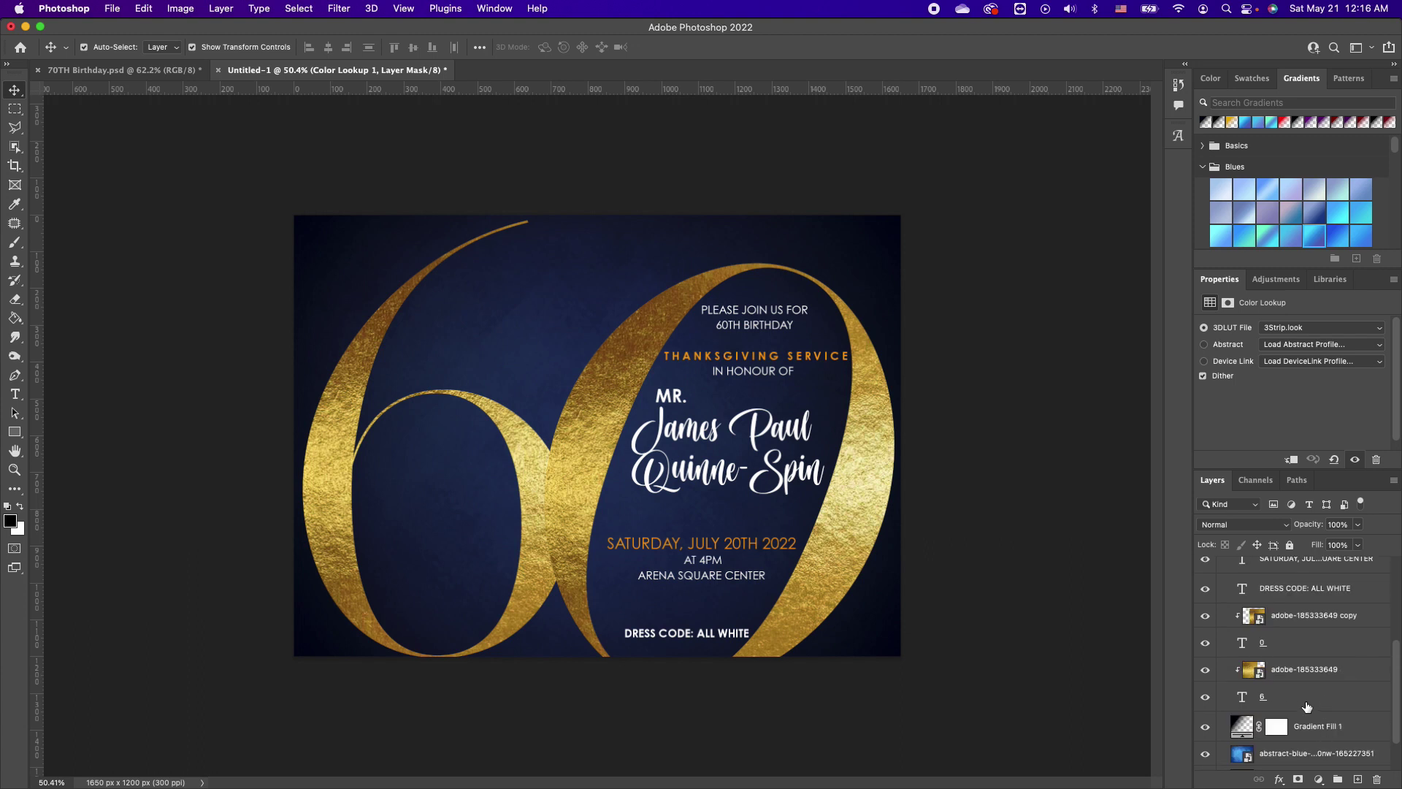
pyautogui.click(1313, 612)
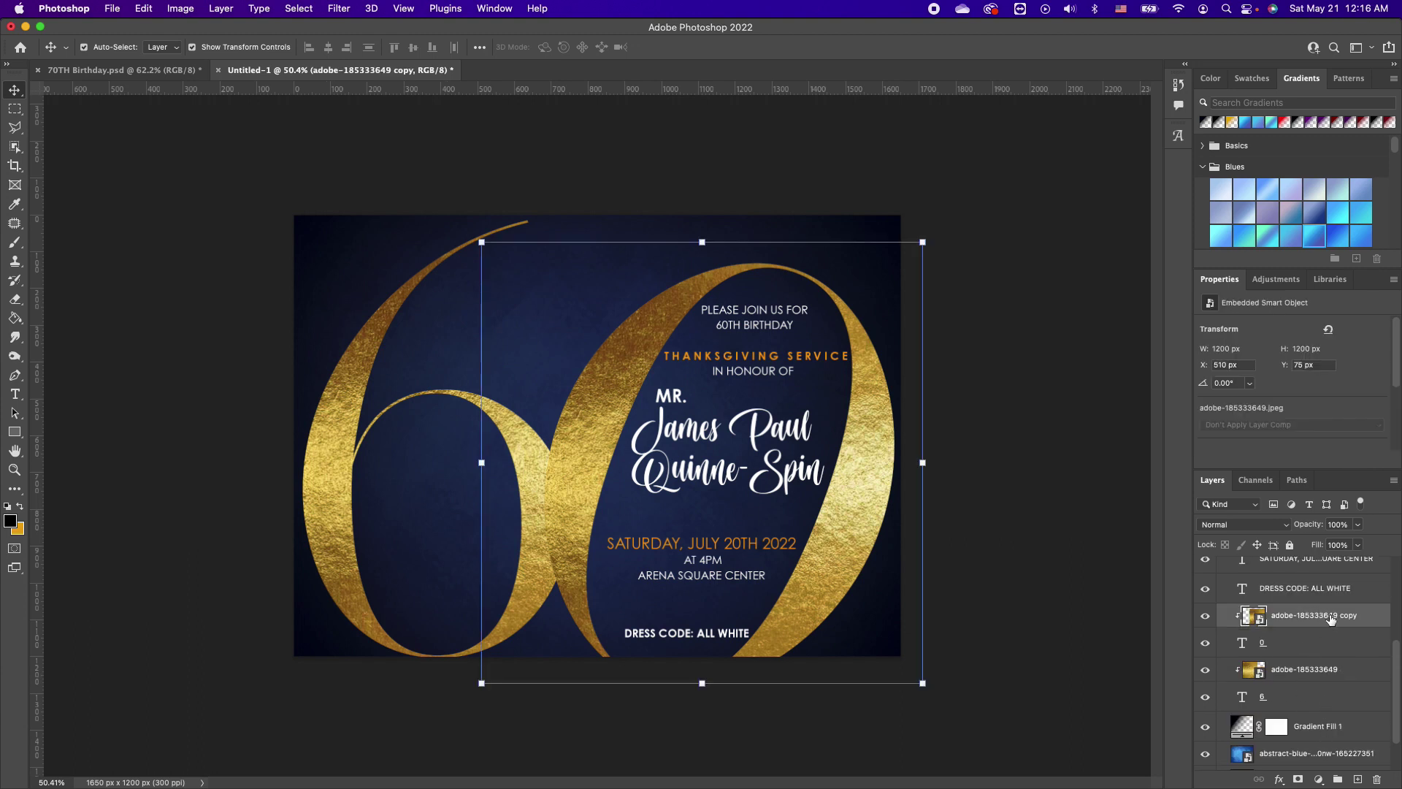
pyautogui.keyDown('shift'); pyautogui.click(1302, 699); pyautogui.keyUp('shift')
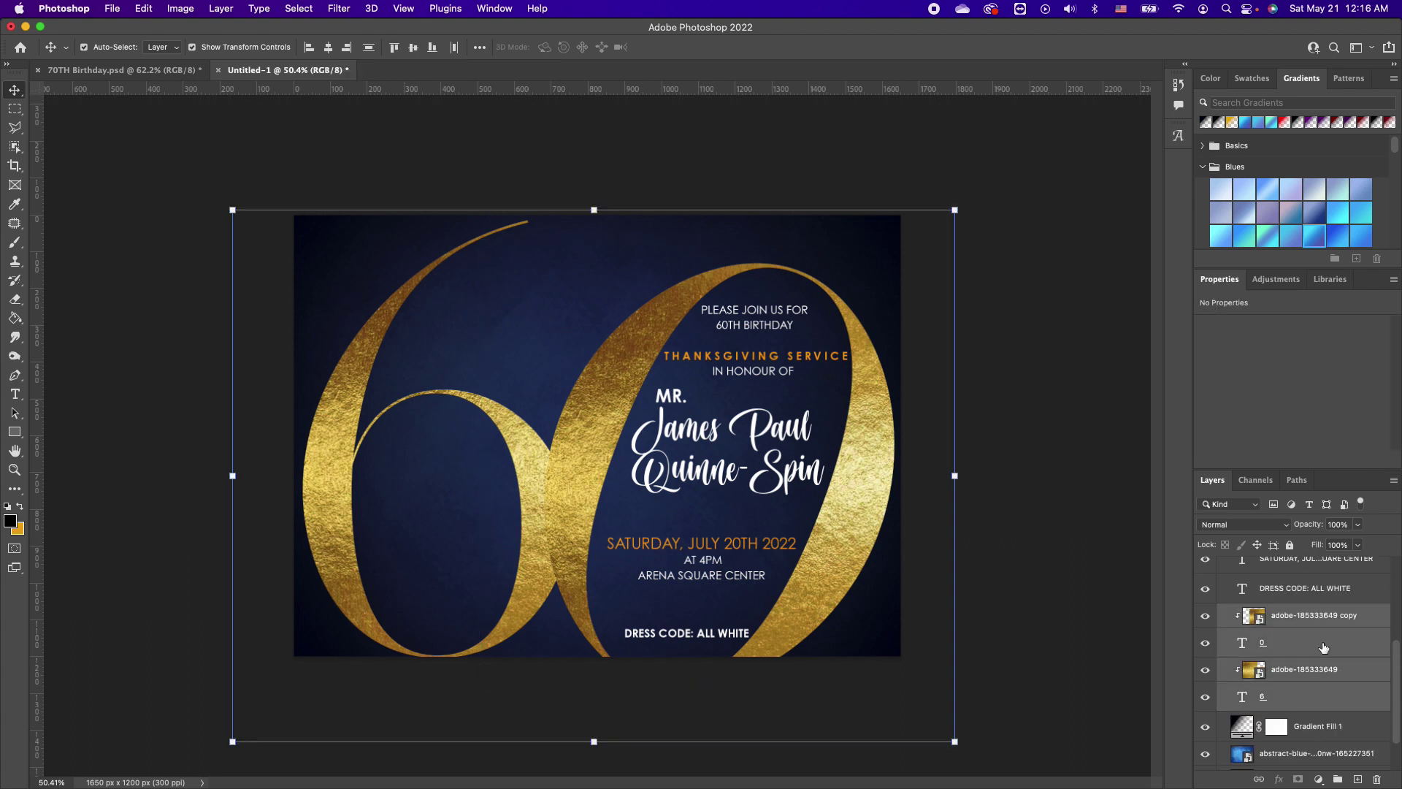
pyautogui.click(1337, 780)
# Step: Add a drop shadow to the new numerals group and set its distance to 13 px
pyautogui.doubleClick(1365, 655)
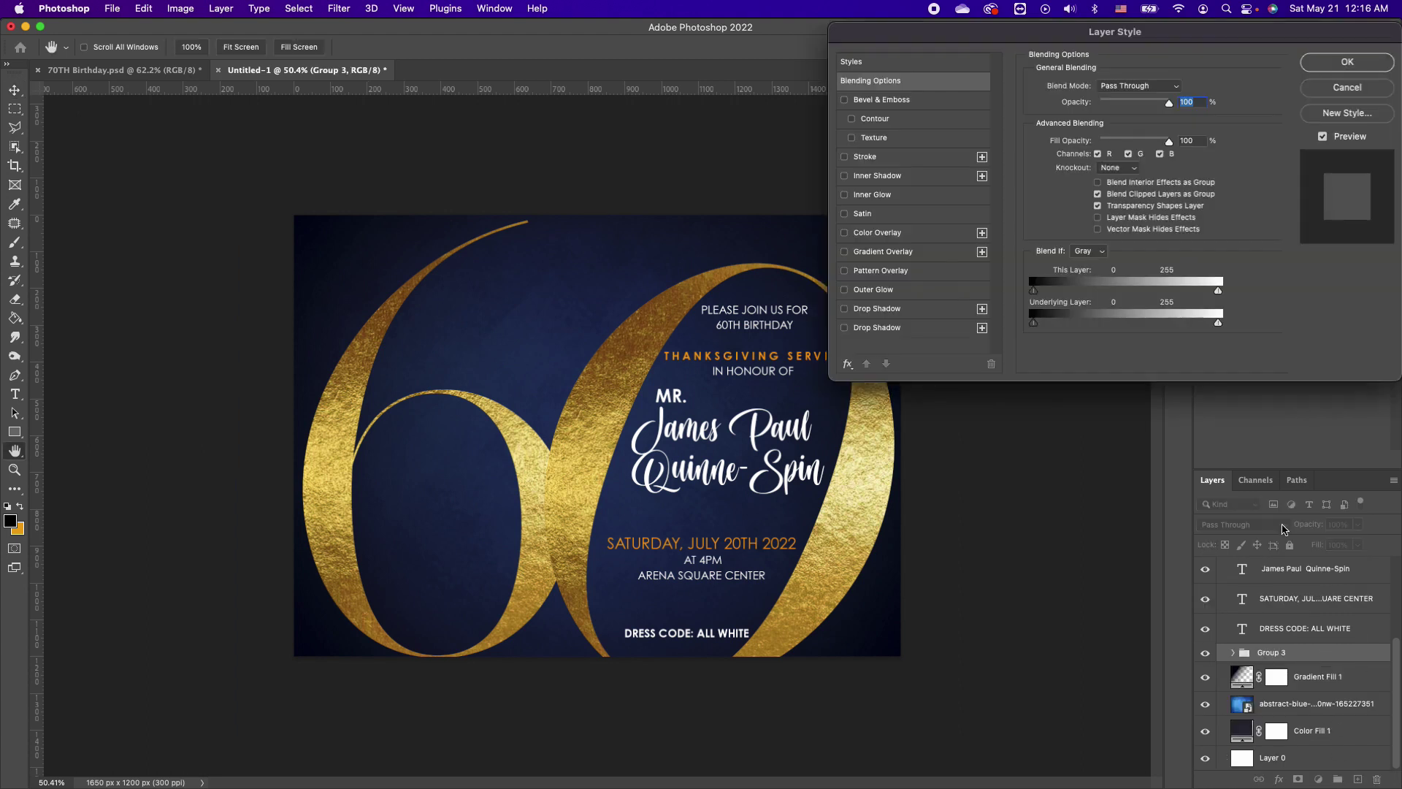
pyautogui.click(845, 328)
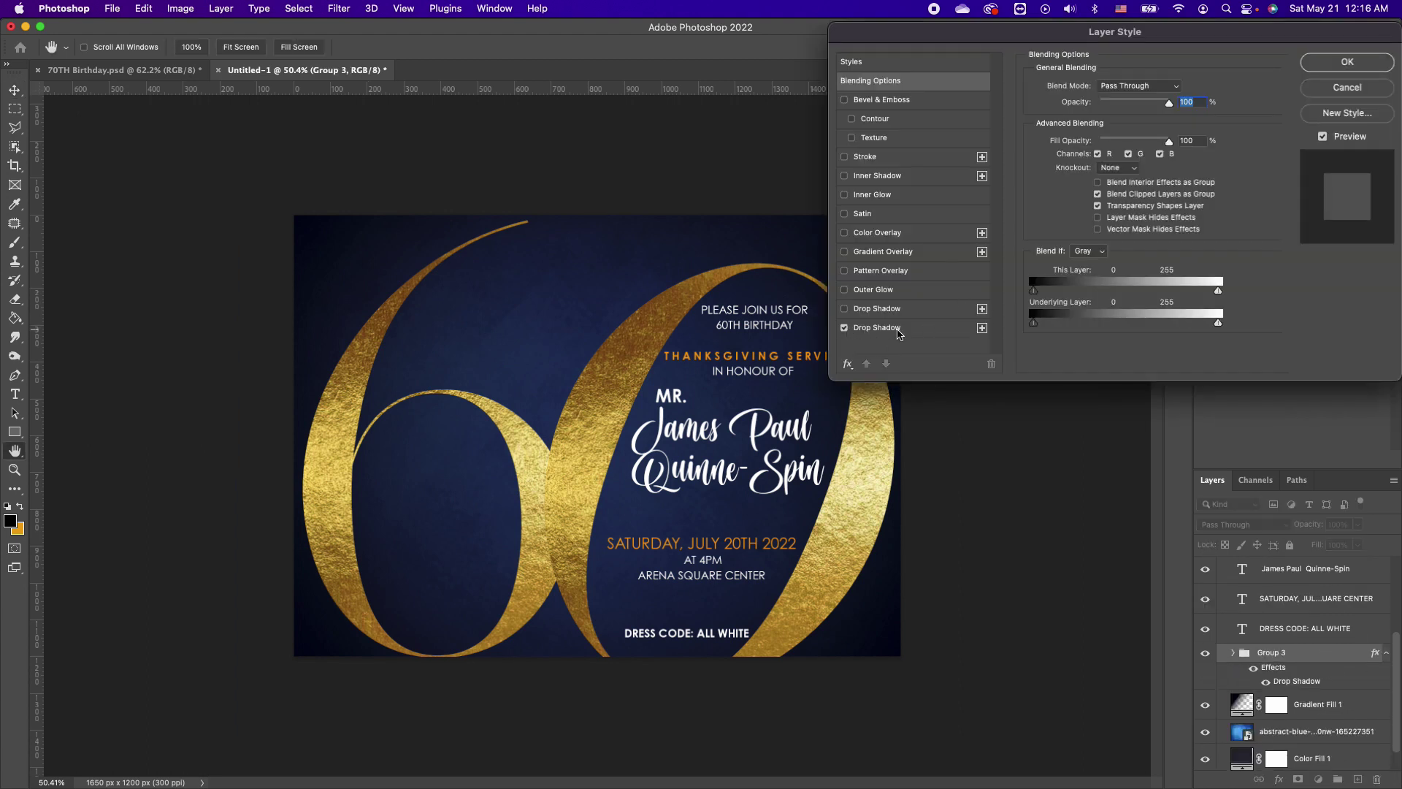
pyautogui.click(931, 331)
pyautogui.moveTo(1082, 151); pyautogui.dragTo(1092, 155)
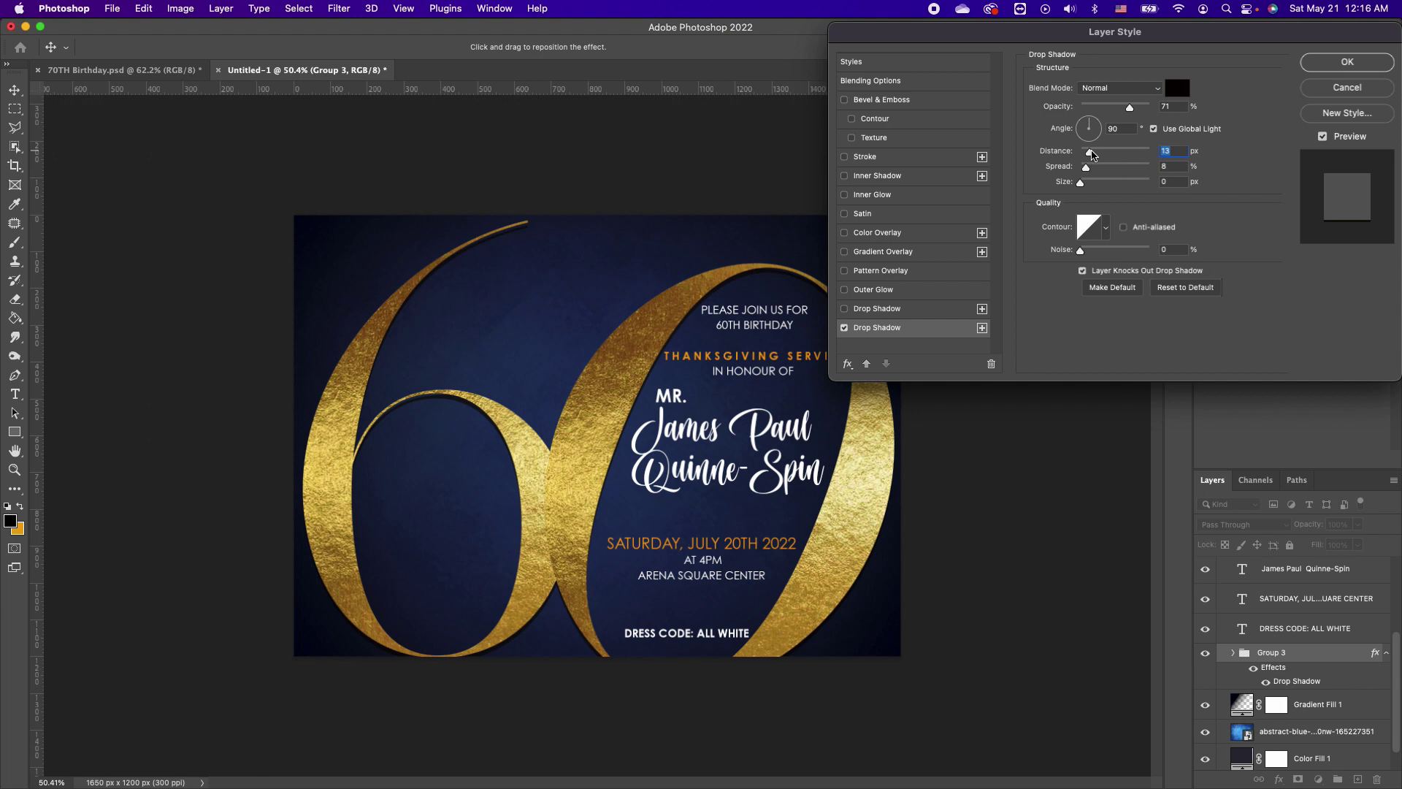
# Step: Change the numerals' drop shadow colour to off-white f7f4f2 and apply the layer style
pyautogui.click(1176, 90)
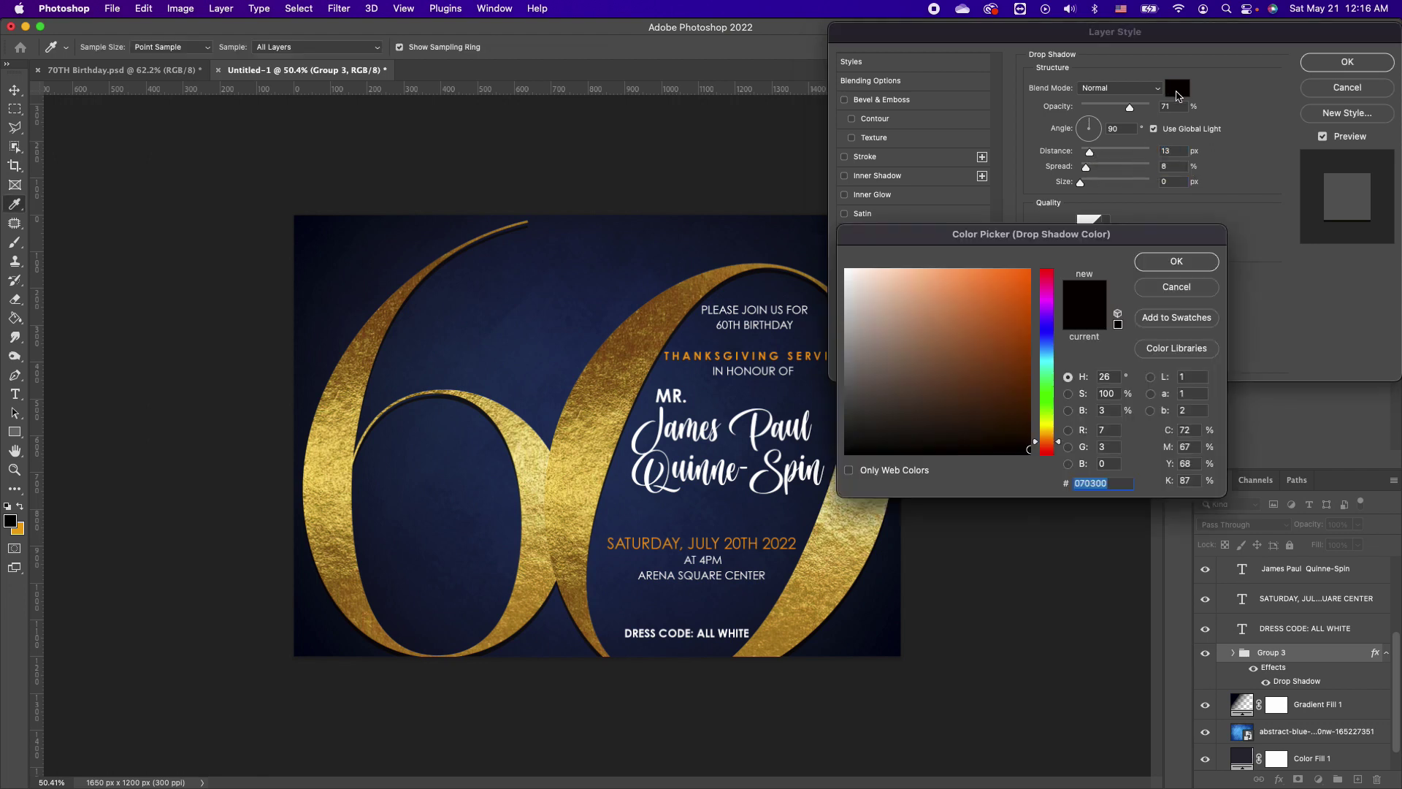
pyautogui.moveTo(878, 298); pyautogui.dragTo(848, 274)
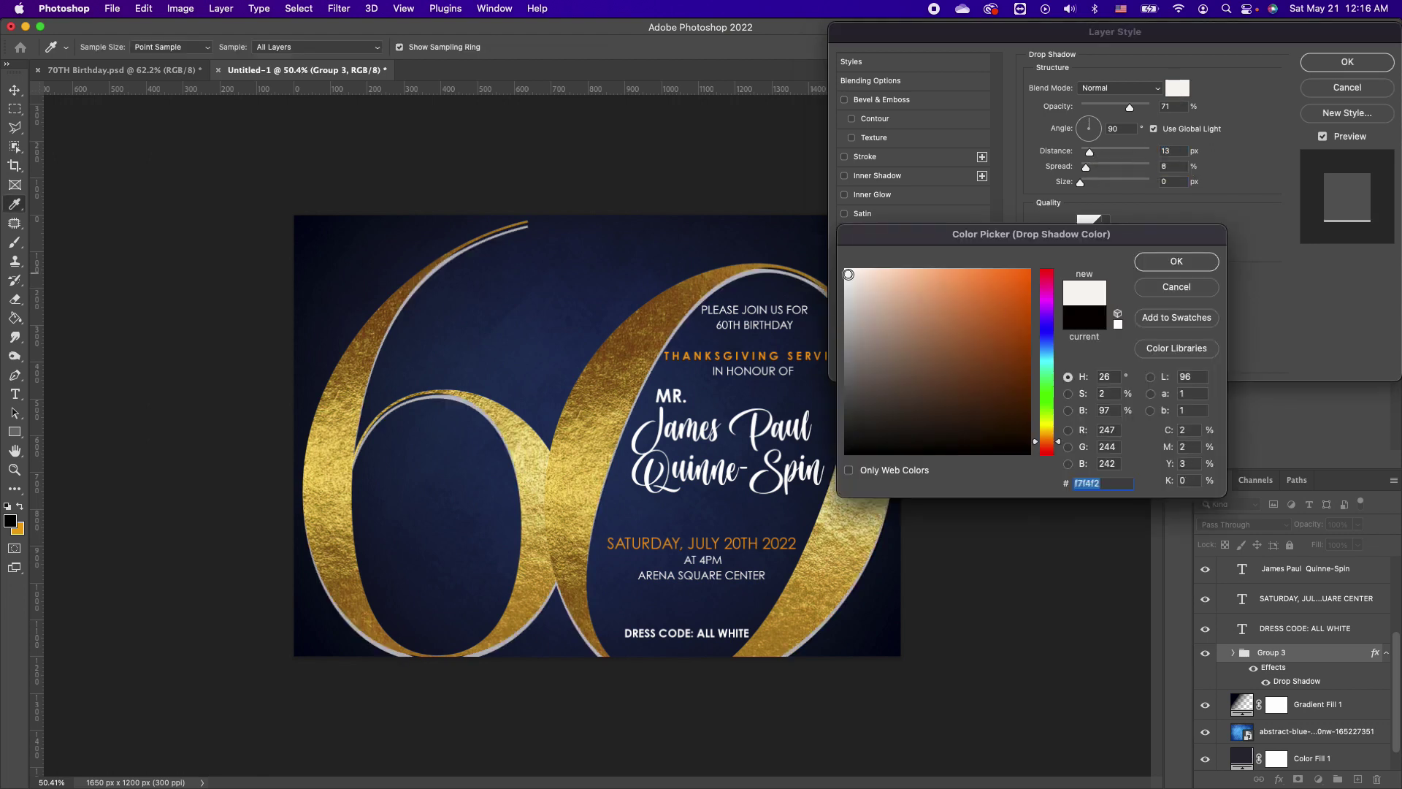
pyautogui.click(1177, 262)
pyautogui.press('Return')
pyautogui.click(1058, 563)
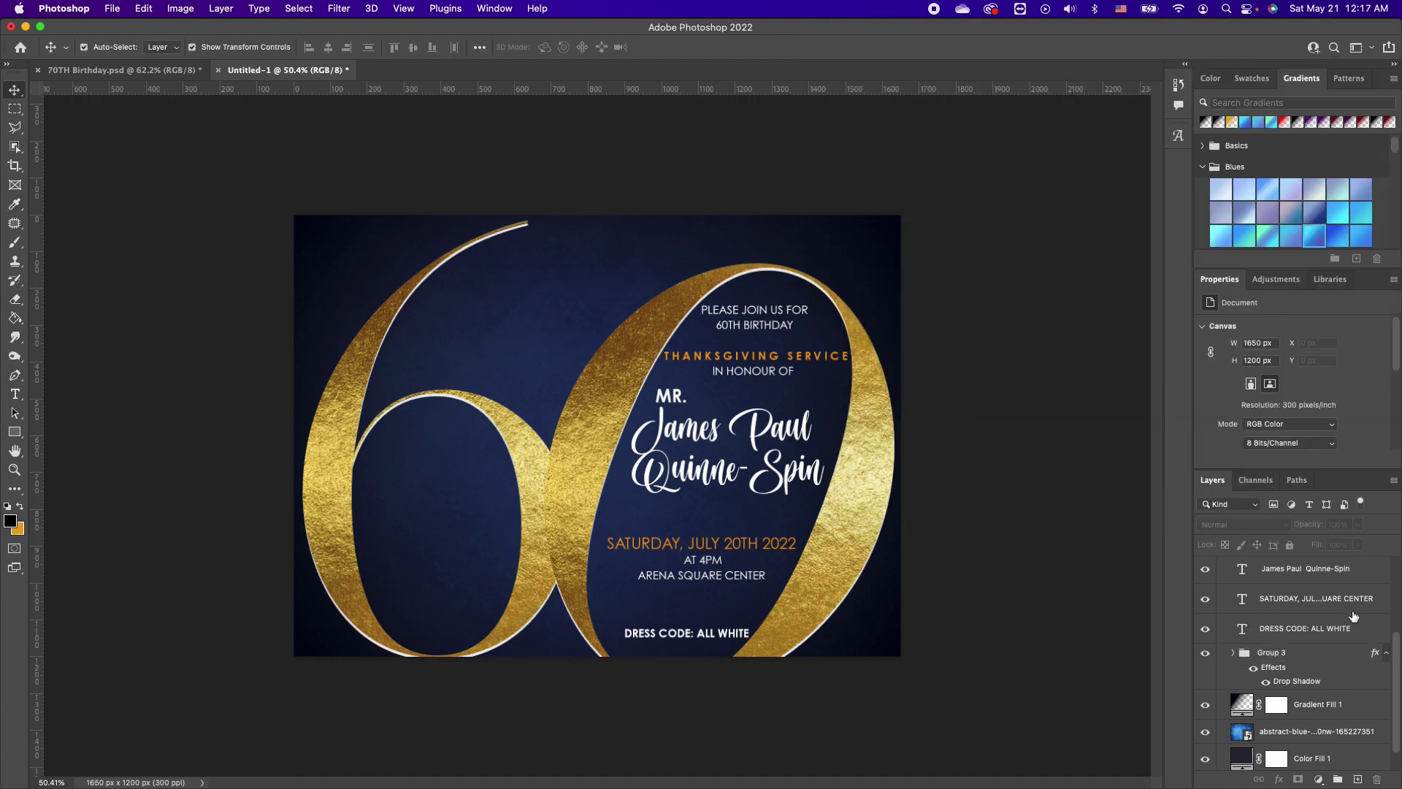
# Step: Collapse Group 1, then show and hide Group 1 copy to compare the light and navy versions
pyautogui.scroll(3, 1370, 626)
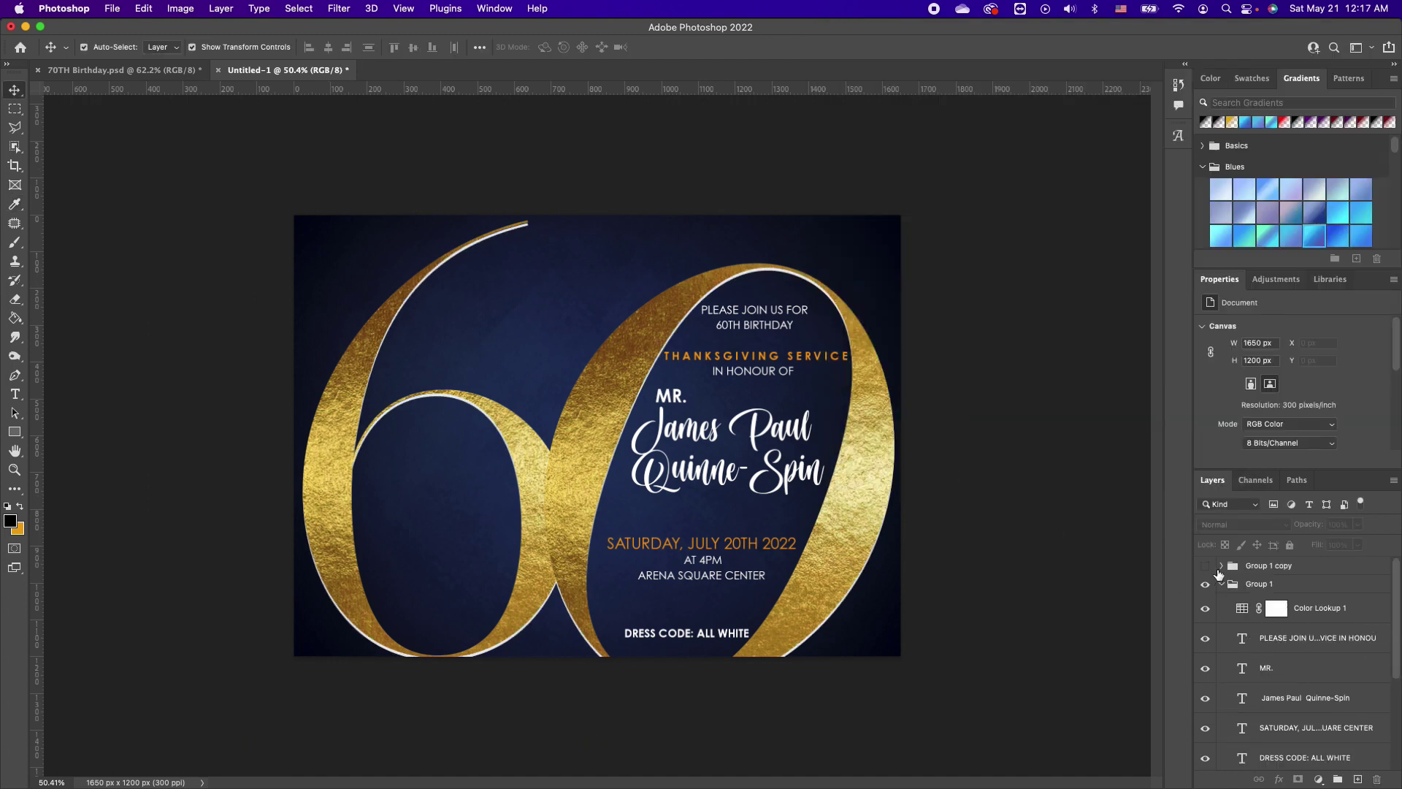
pyautogui.scroll(1, 1221, 572)
pyautogui.click(1221, 567)
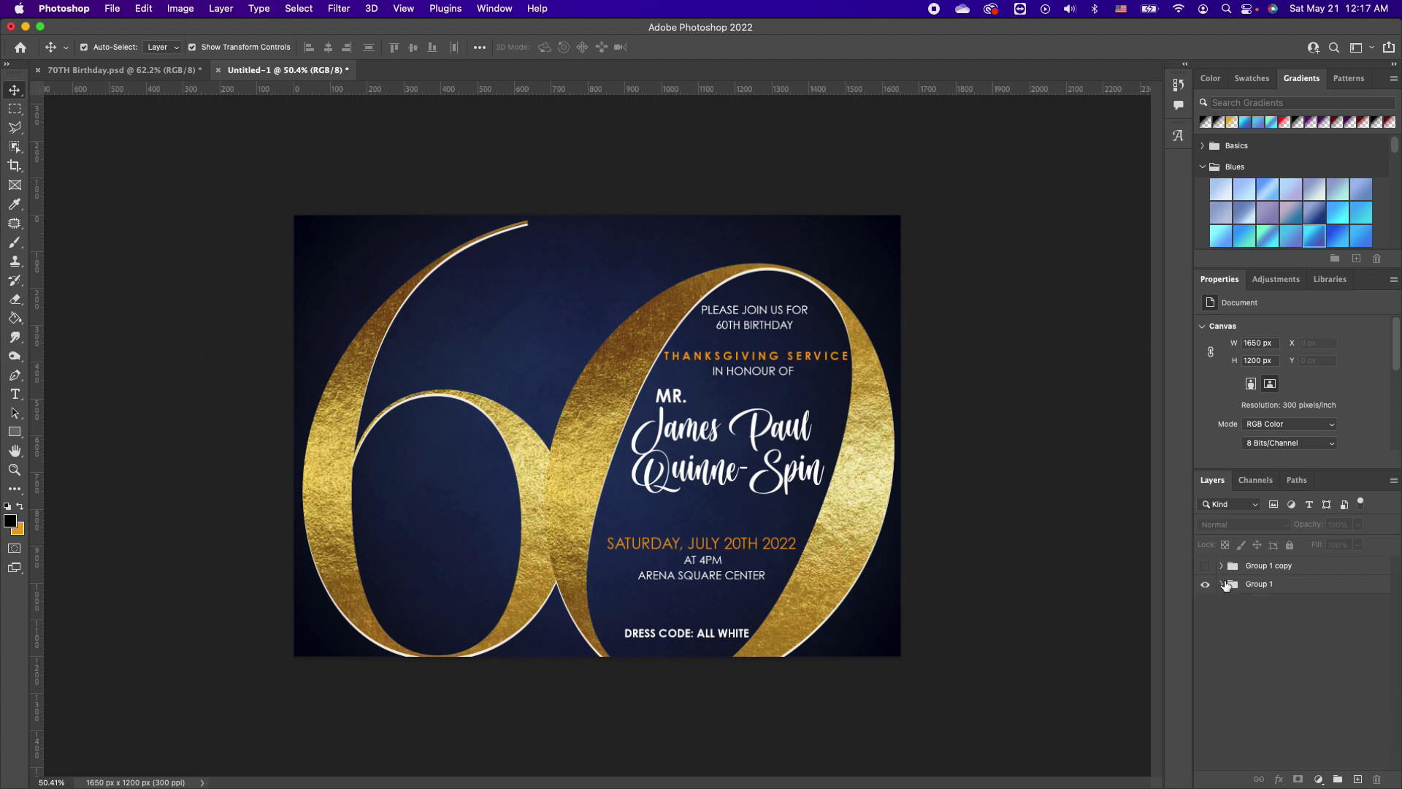
pyautogui.click(1205, 567)
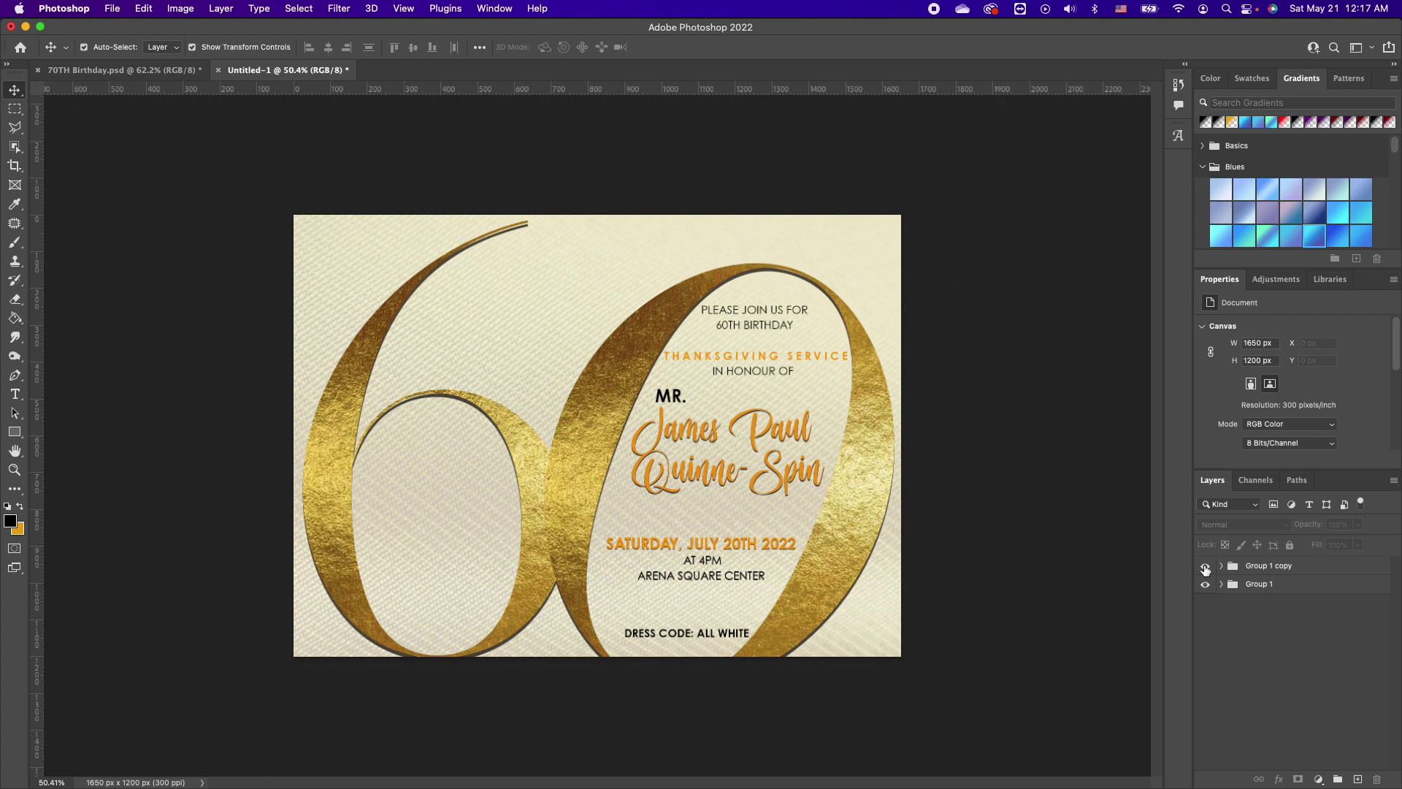
pyautogui.click(1205, 568)
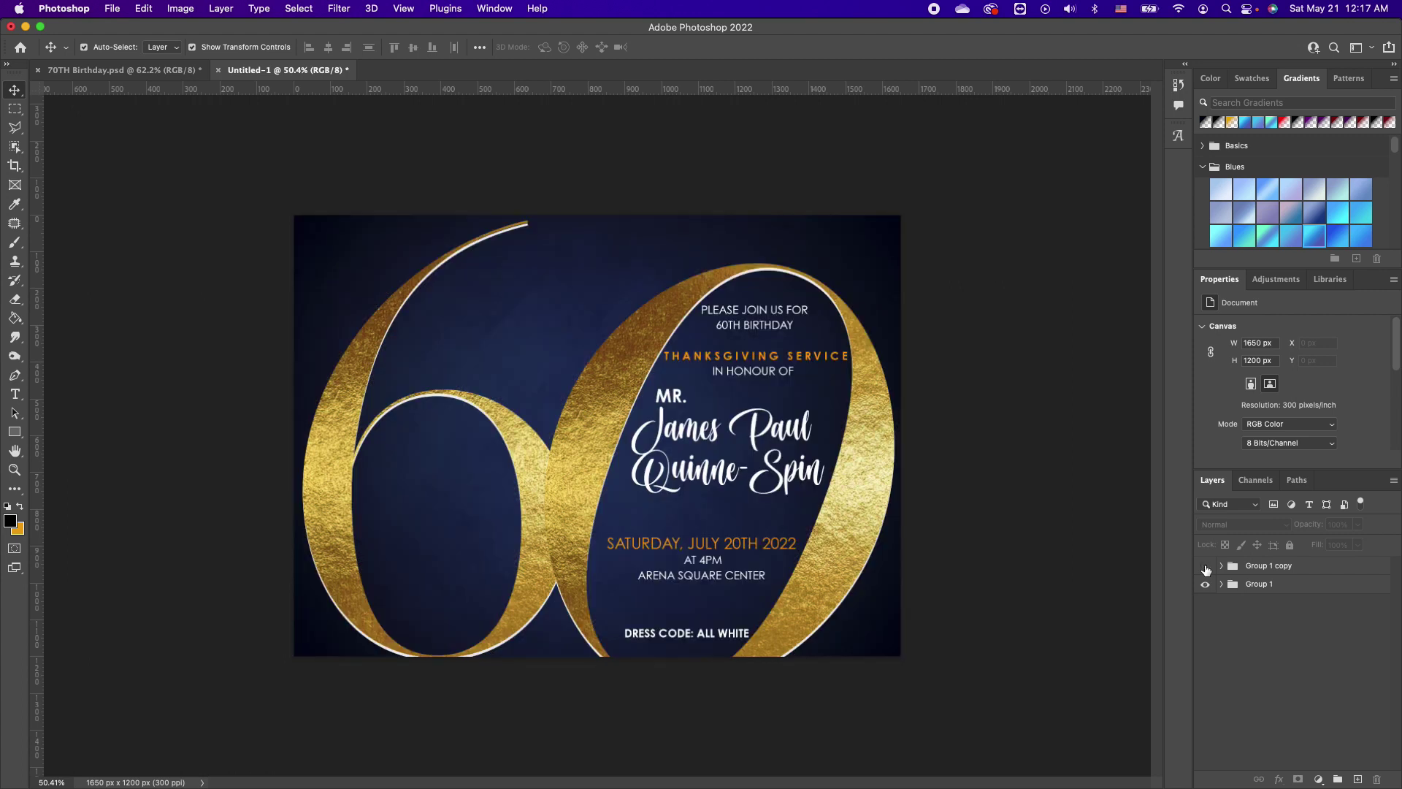